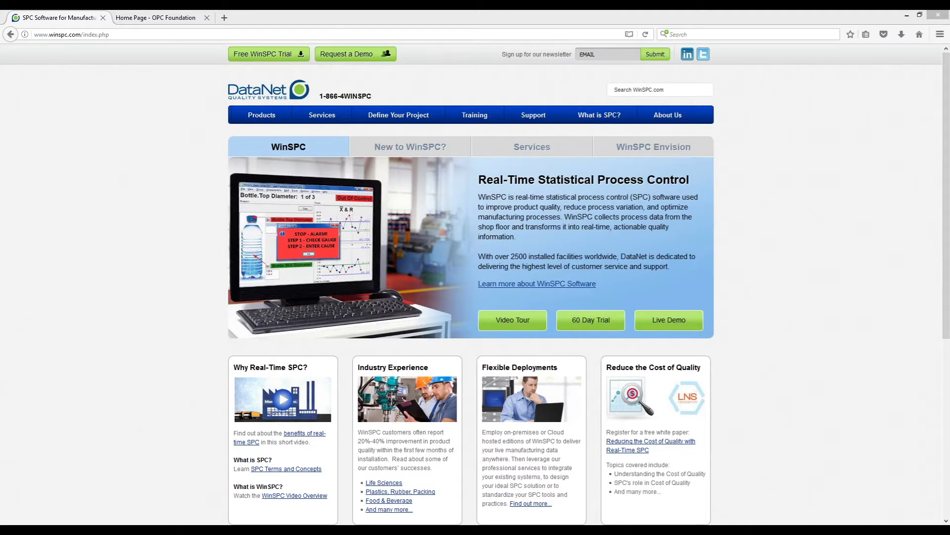
Glance at the Workshop PDF document, then put it away.
mouse_move(623, 531)
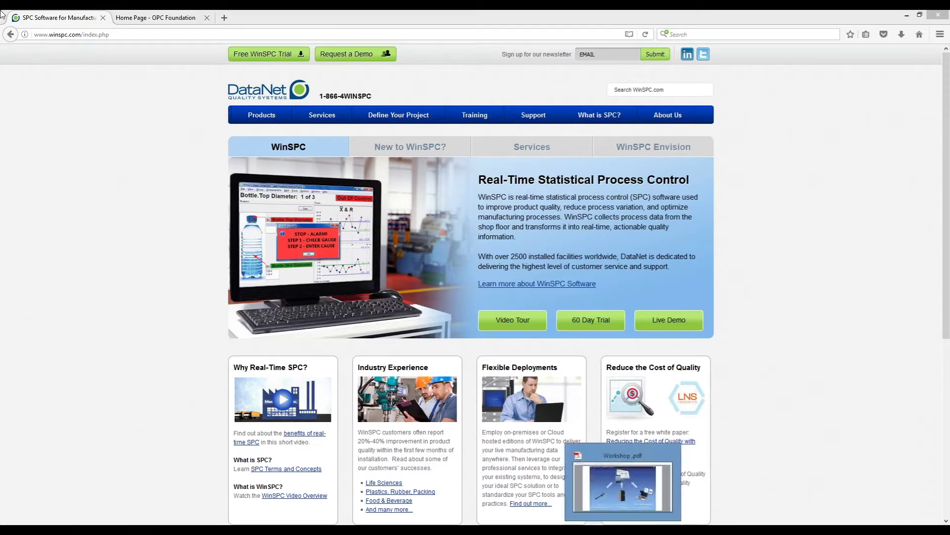
click(623, 482)
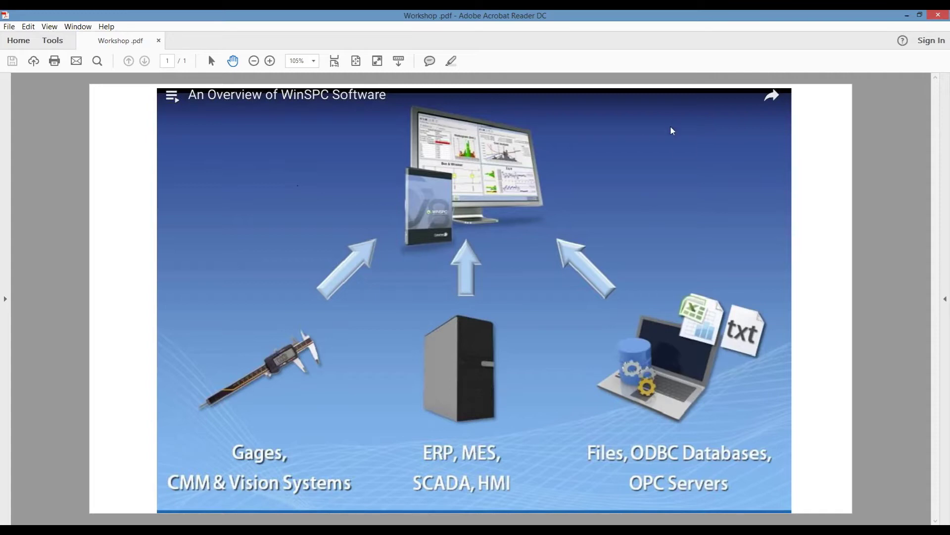
click(907, 19)
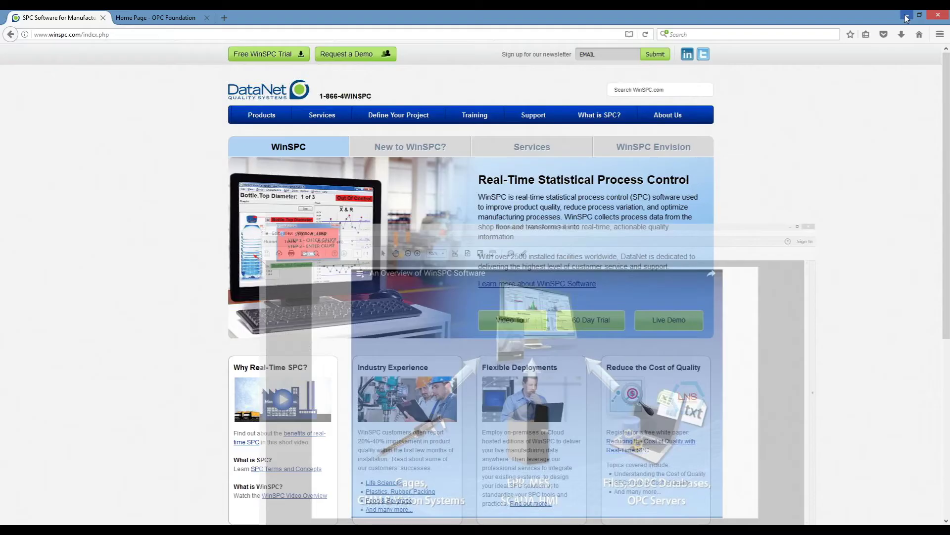
Clear the browser away and log in to WinSPC Access Center as admin.
click(906, 18)
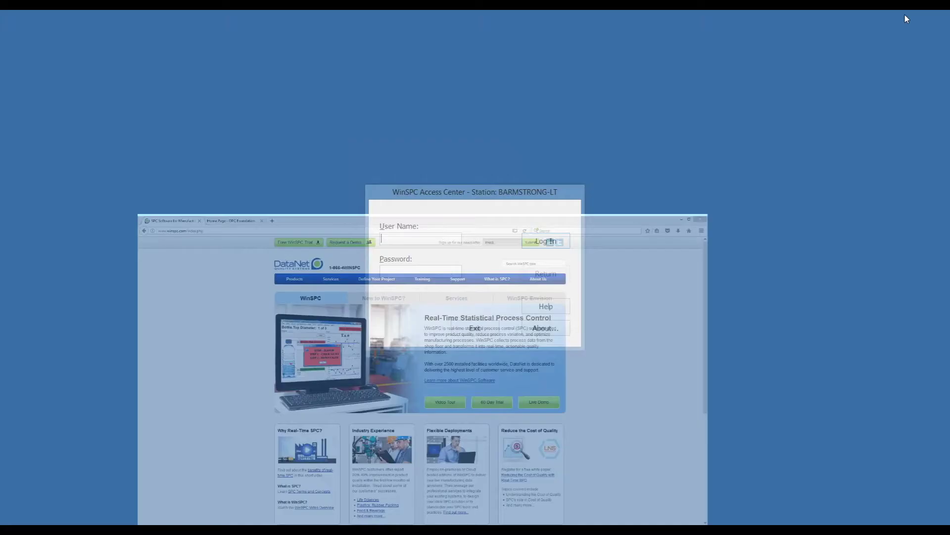
text(admin)
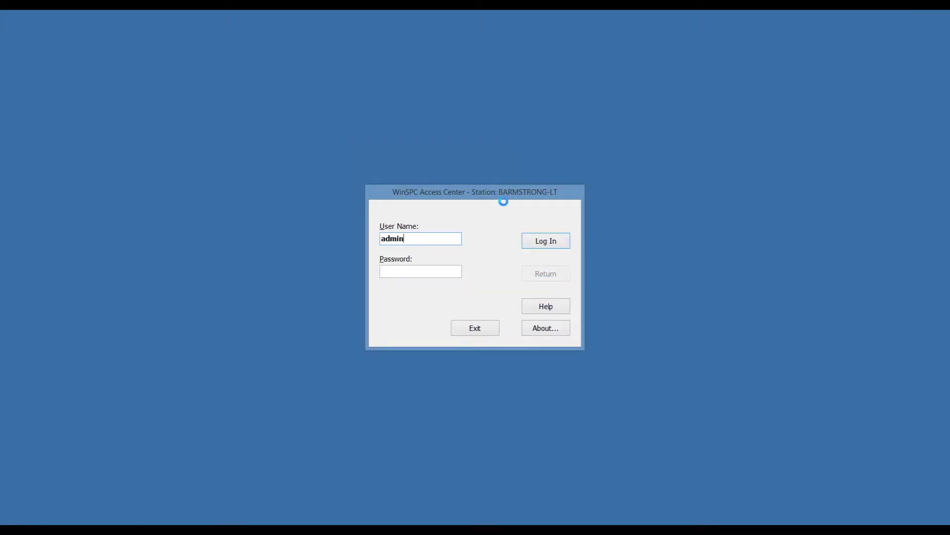
key(Return)
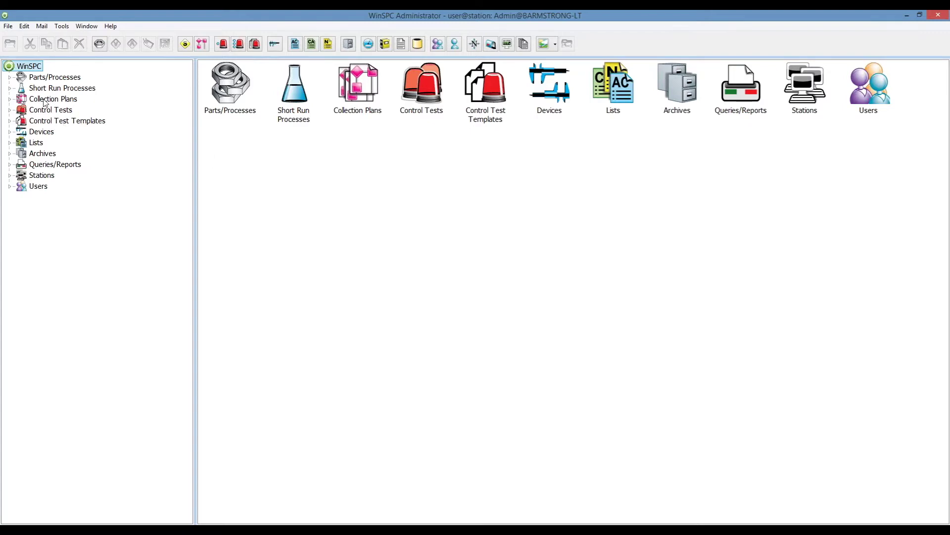
Review the Workshop Bottle part's Thickness and Weight variables, then collapse Parts/Processes.
click(10, 77)
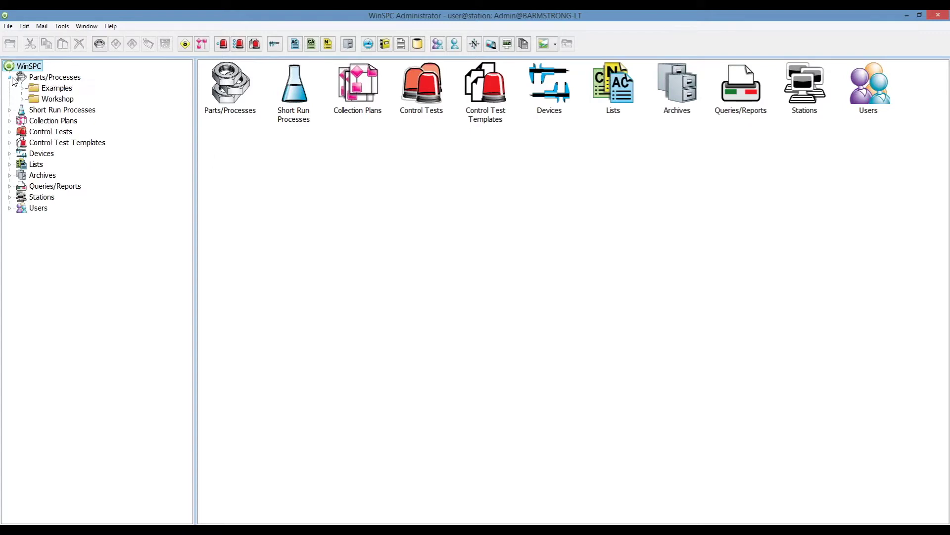
click(36, 101)
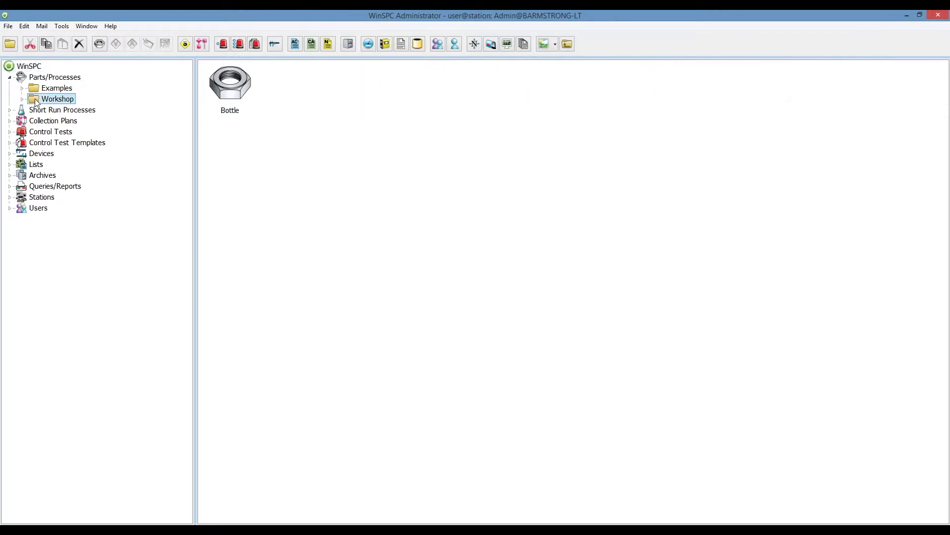
double_click(36, 101)
click(48, 112)
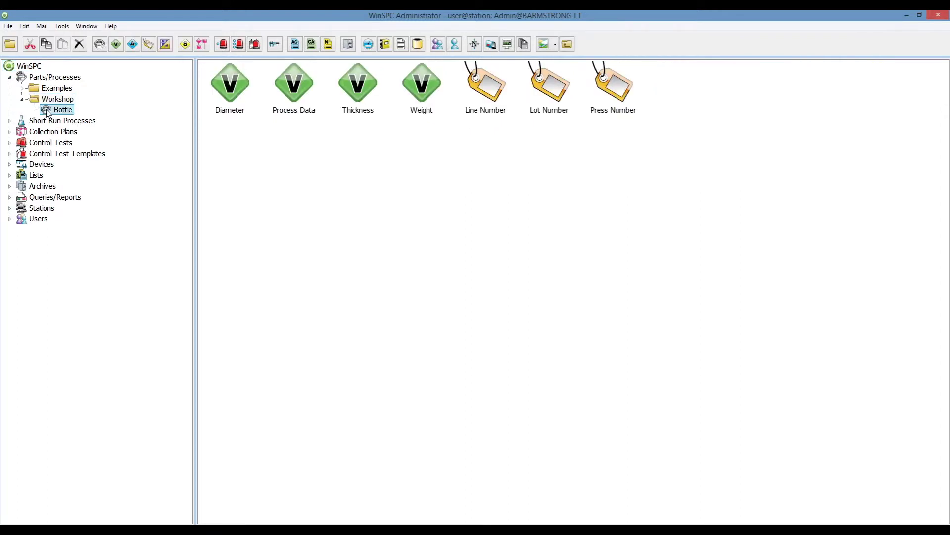
click(353, 97)
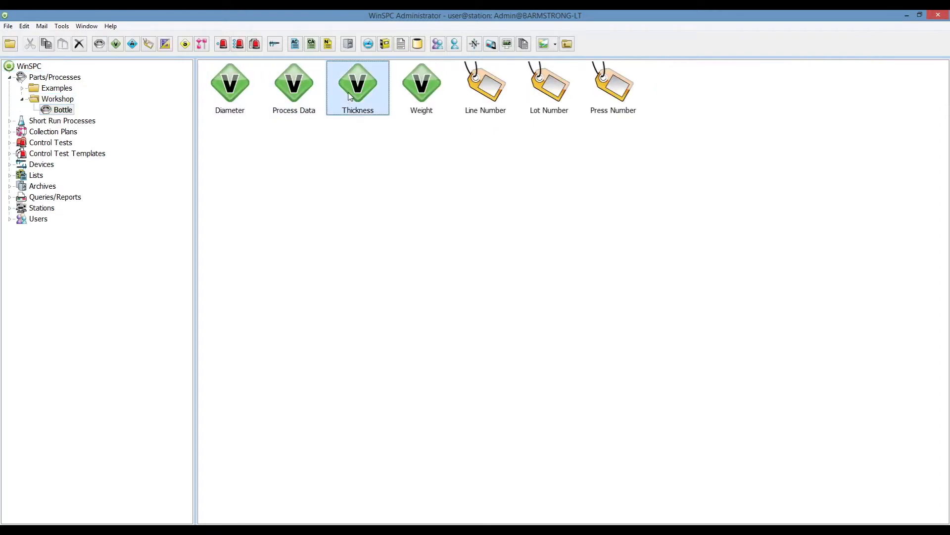
click(426, 94)
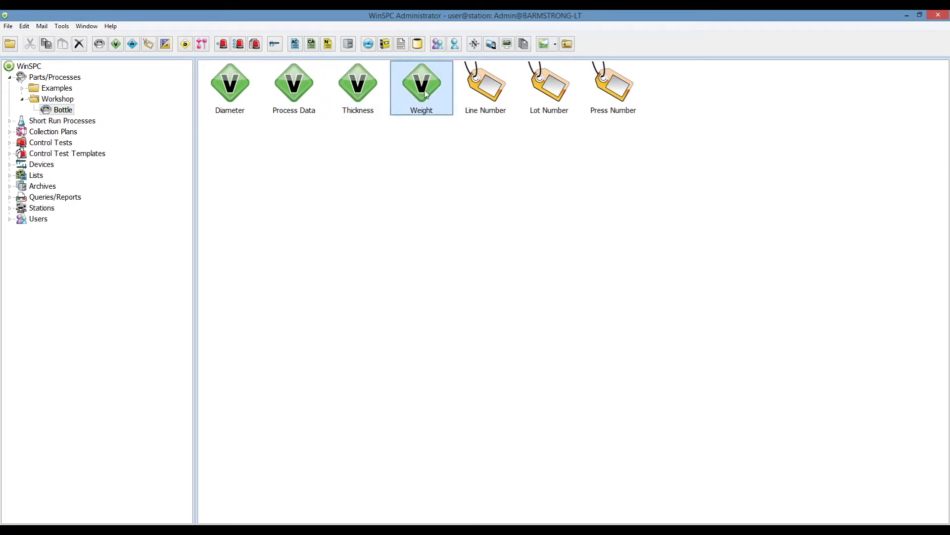
click(10, 78)
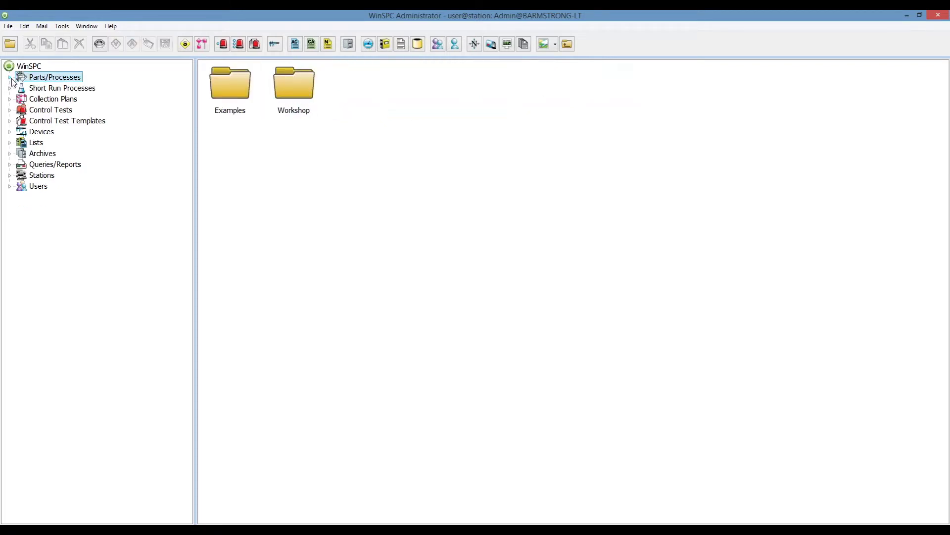
Expand Devices and open the Examples folder inside 07-13 Workshop.
click(12, 132)
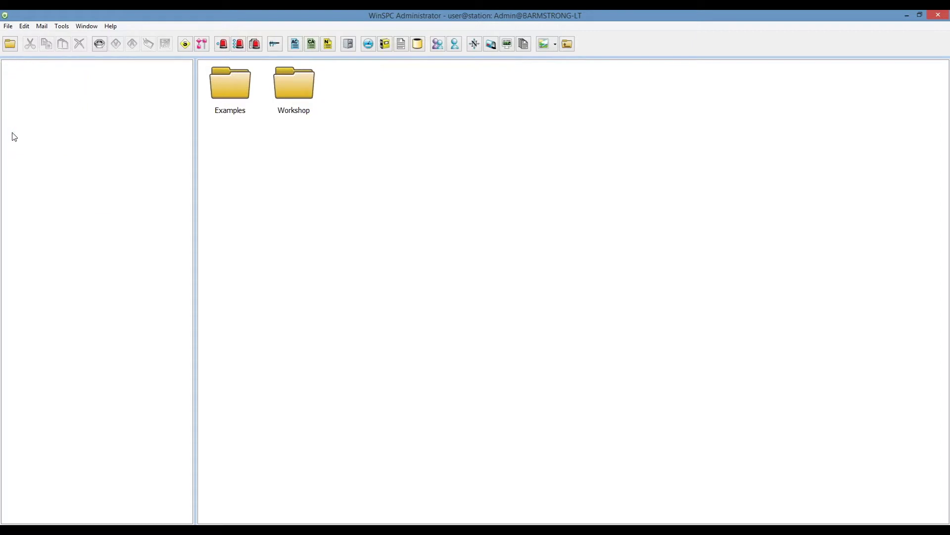
click(62, 143)
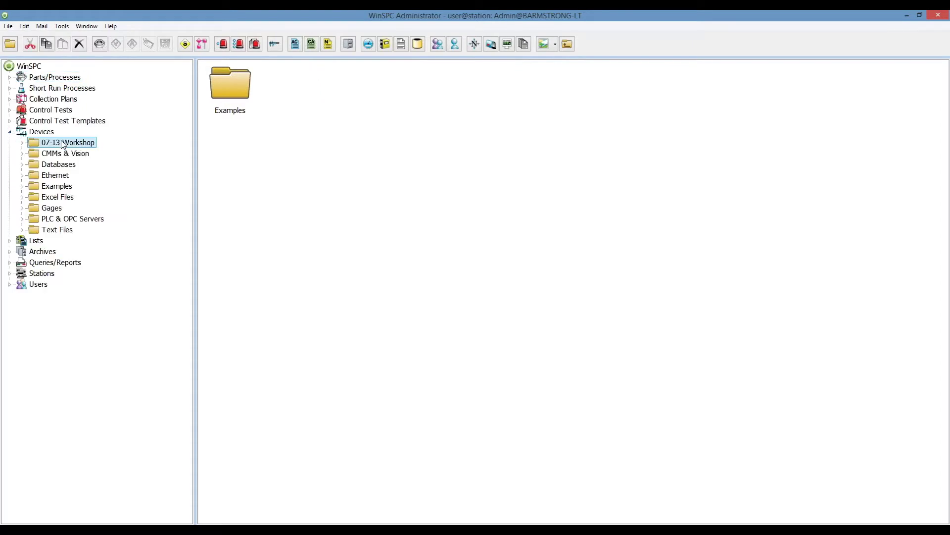
click(235, 92)
double_click(234, 92)
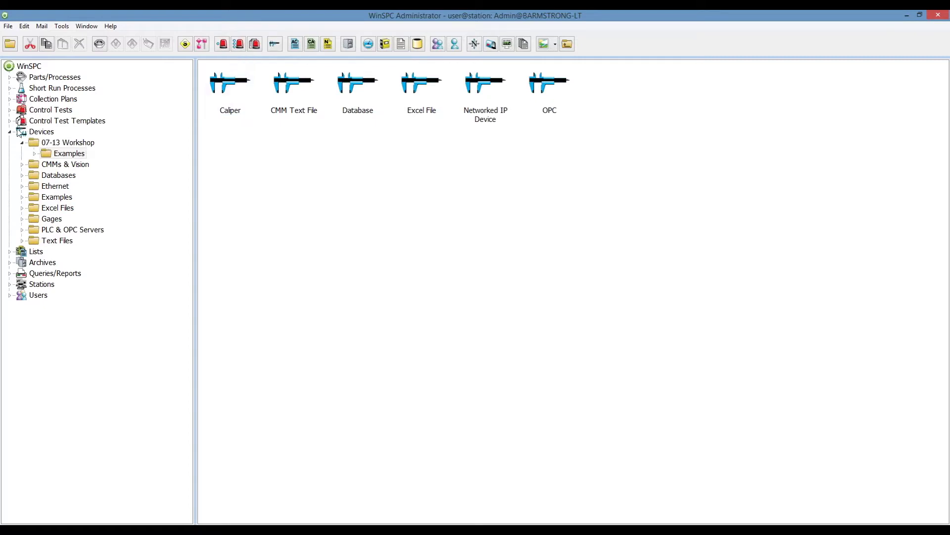
Inspect the Bottle collection plan, then go back to the 07-13 Workshop devices folder.
click(47, 100)
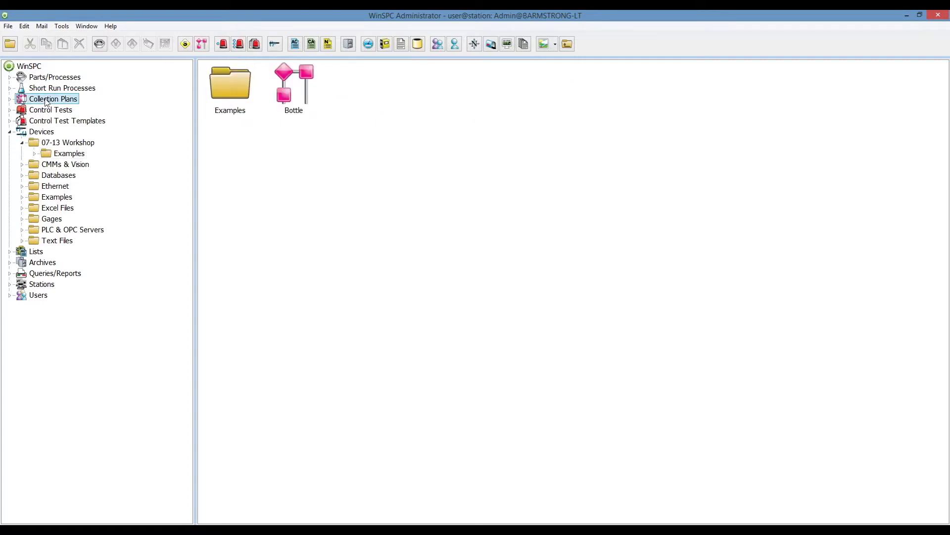
click(286, 89)
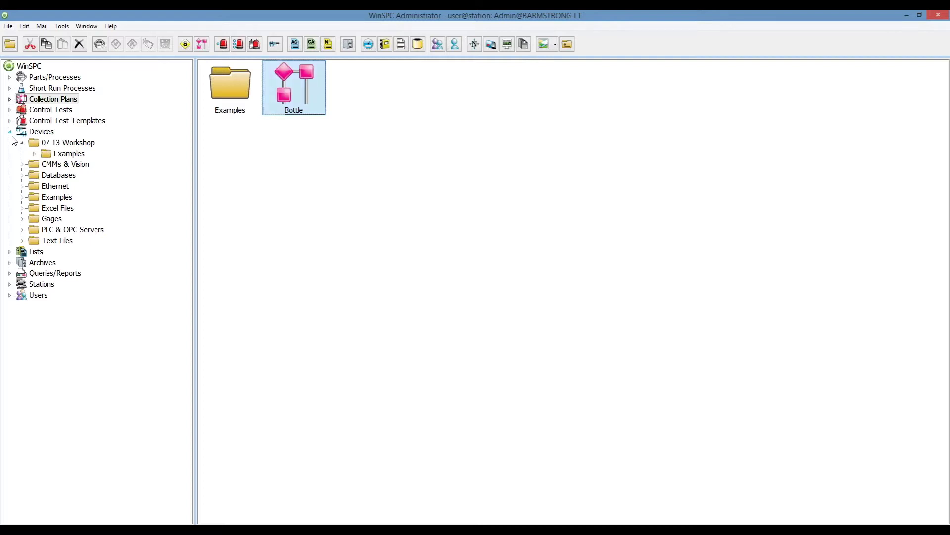
click(63, 144)
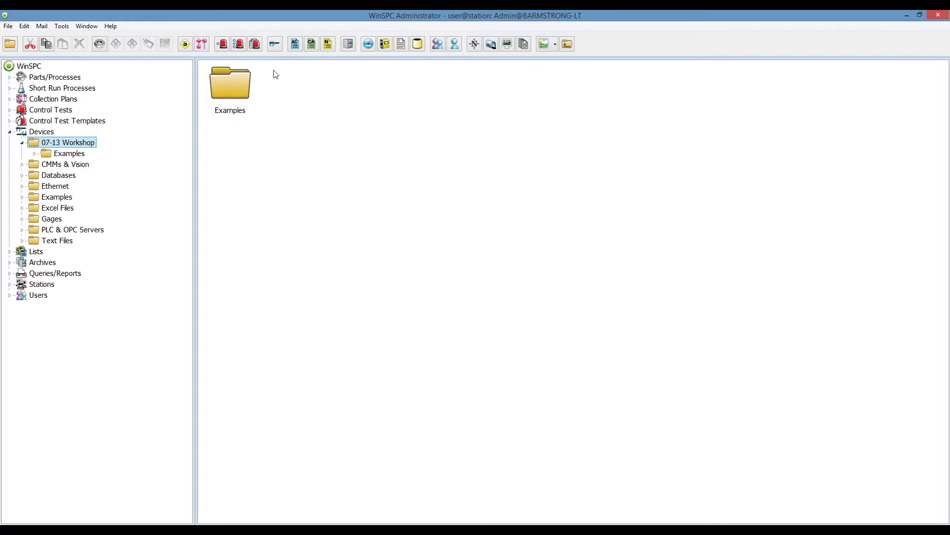
Create a new device named Caliper in 07-13 Workshop and open its Device Setup.
click(276, 46)
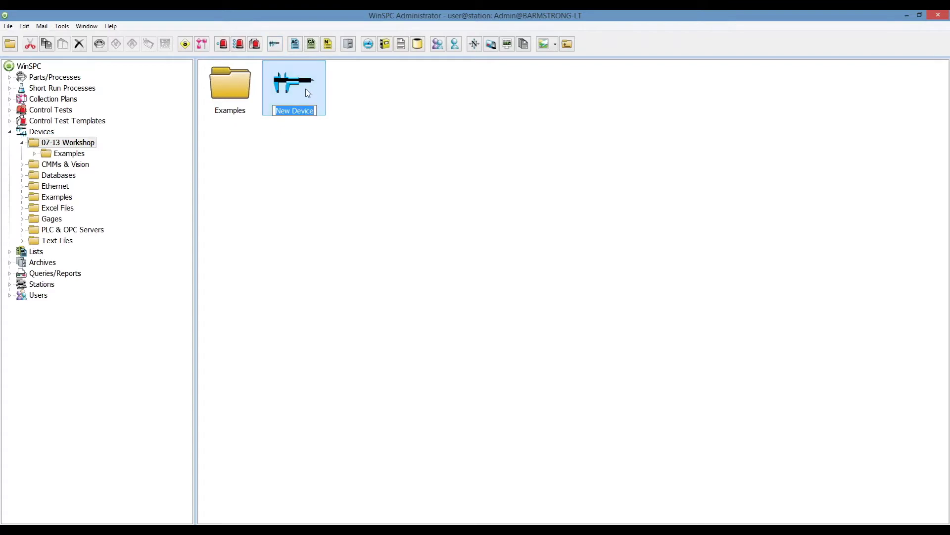
text(Caliper)
key(Return)
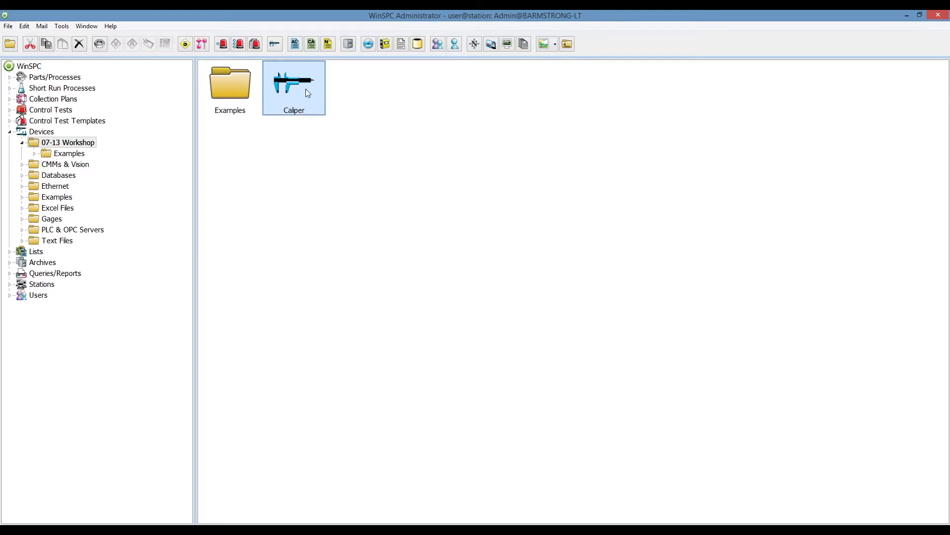
double_click(308, 92)
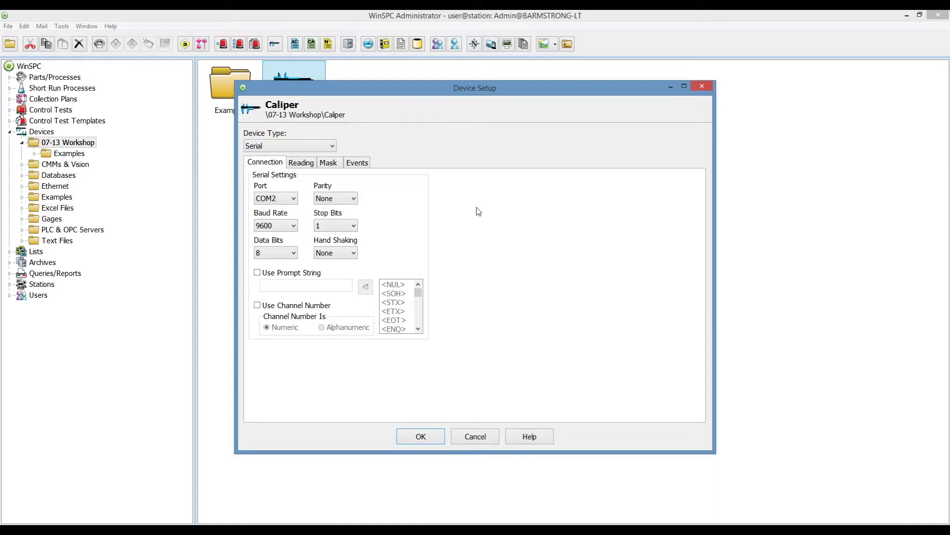
Look over the Caliper's Reading and Mask settings, then list the available device types.
click(303, 164)
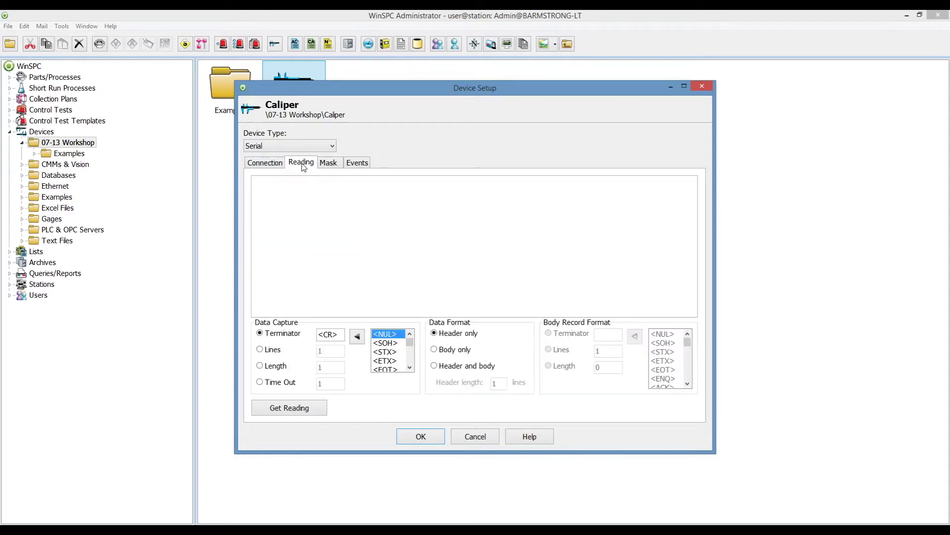
click(329, 163)
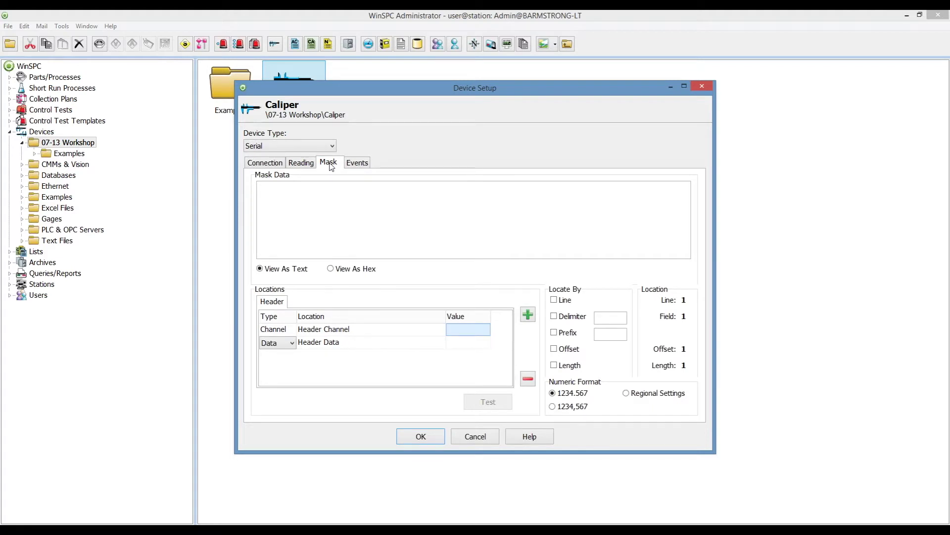
click(270, 166)
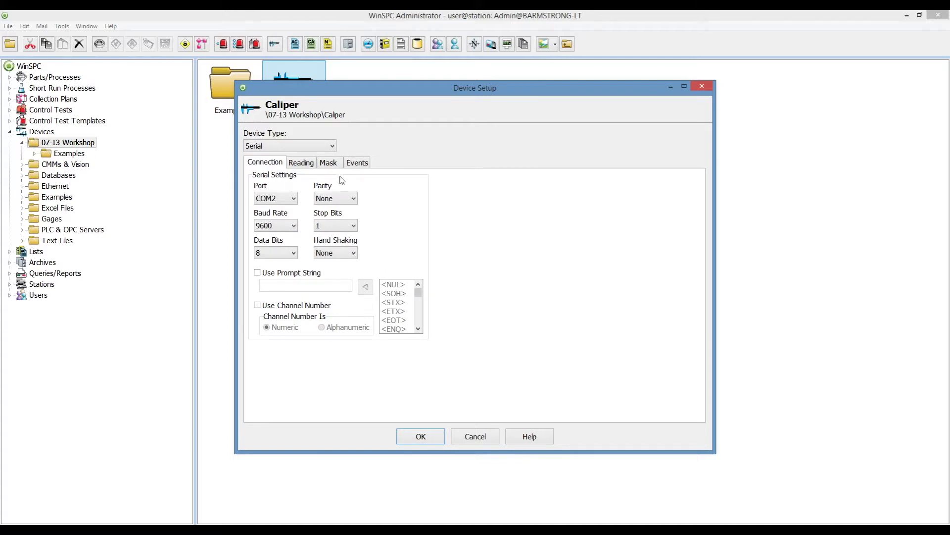
click(333, 146)
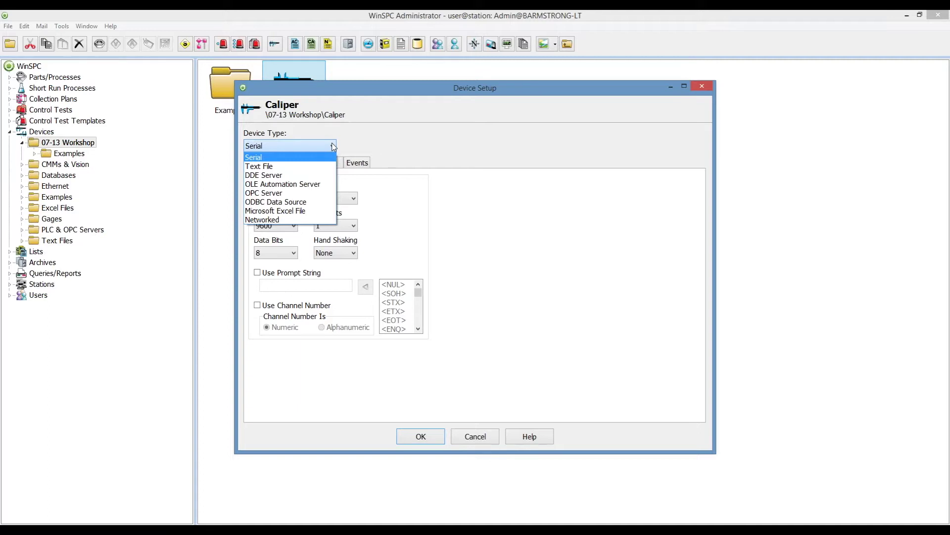
Try the Text File and OPC Server device types for the Caliper.
click(357, 143)
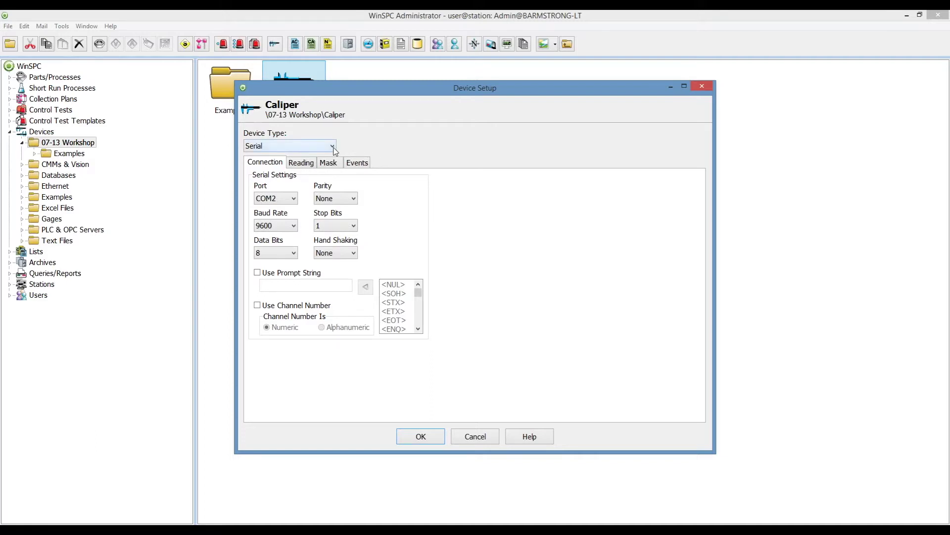
click(331, 148)
click(303, 168)
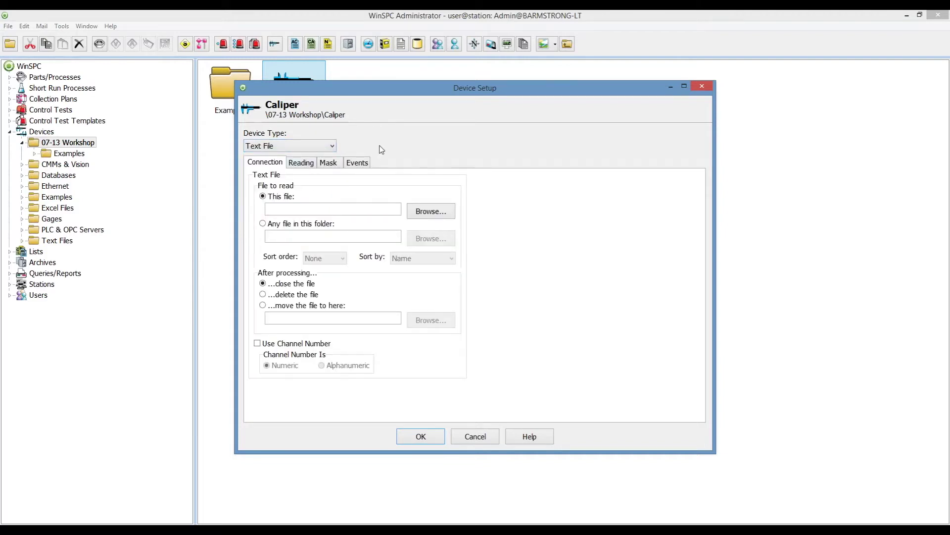
click(334, 148)
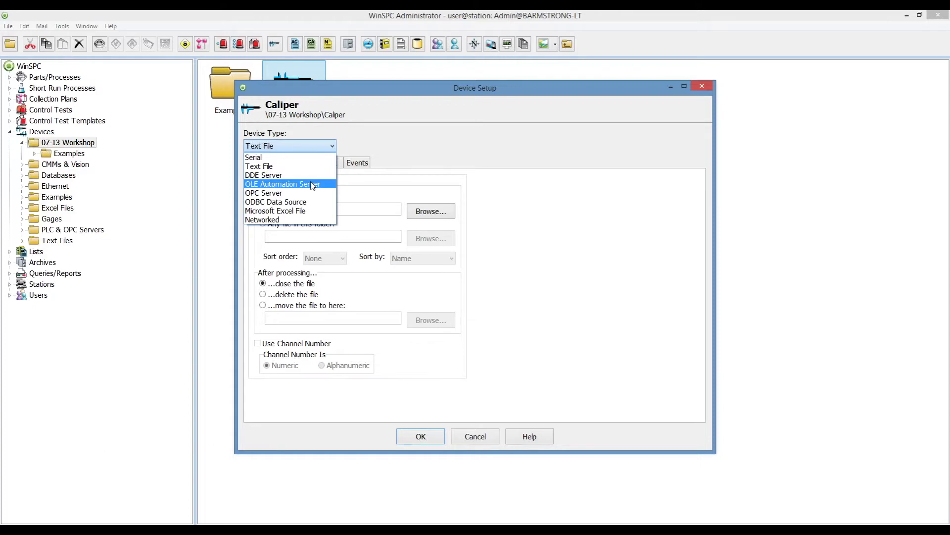
click(299, 194)
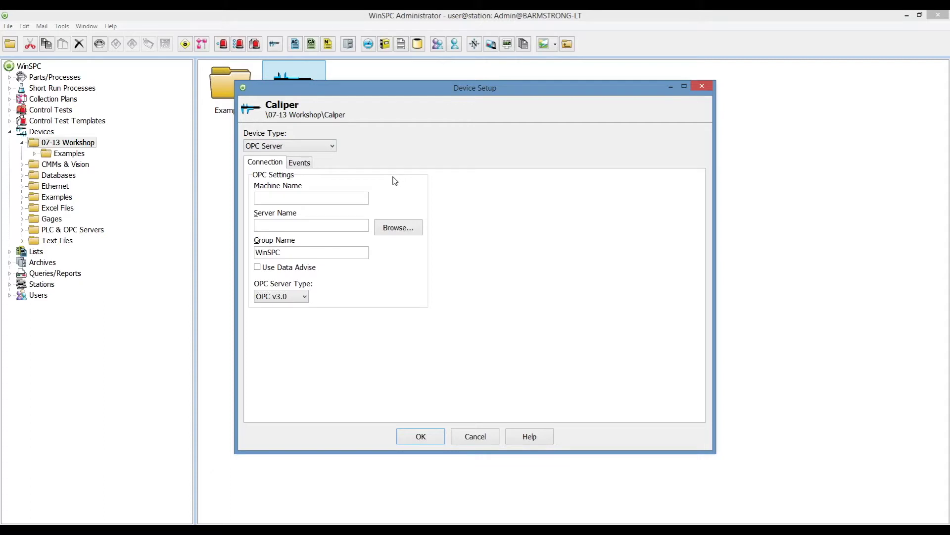
Preview ODBC Data Source, Microsoft Excel File and Networked types, then set Caliper back to Serial.
click(333, 147)
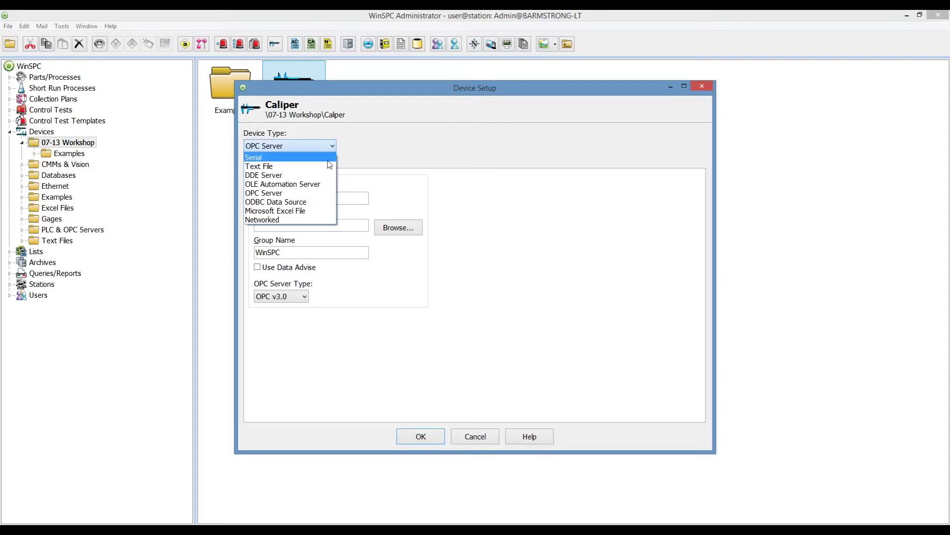
click(307, 203)
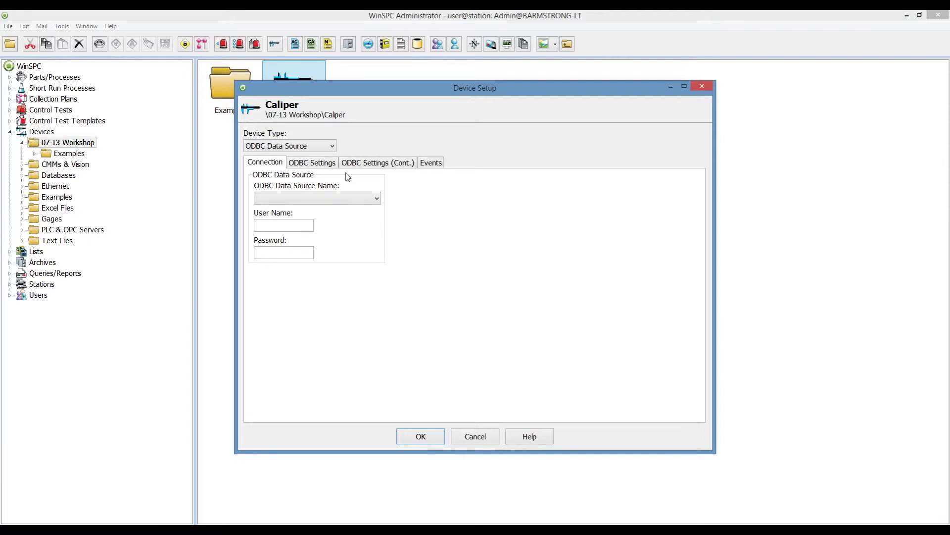
click(332, 146)
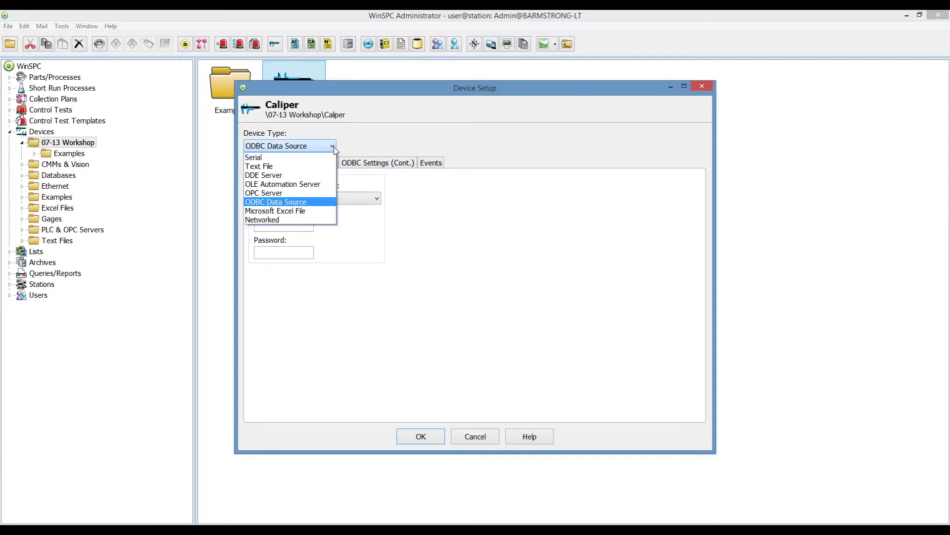
click(305, 211)
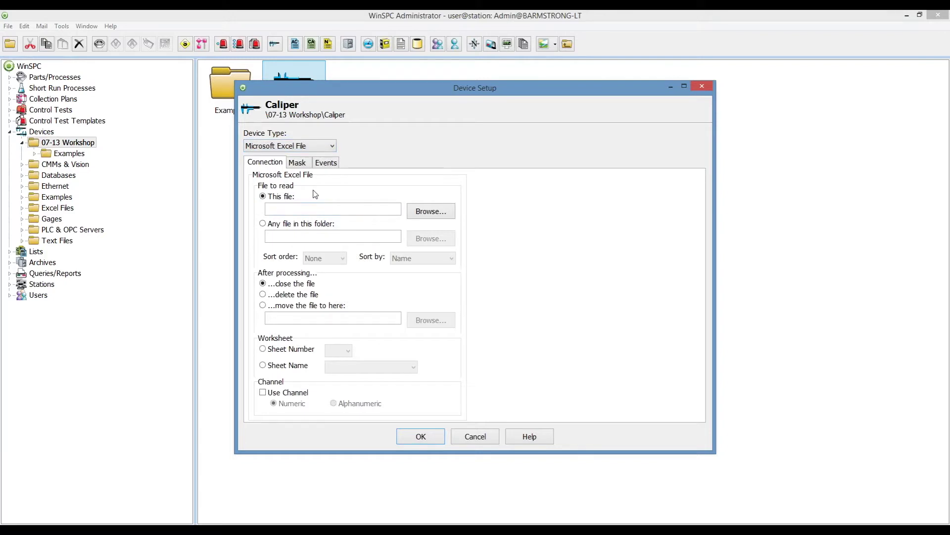
click(332, 146)
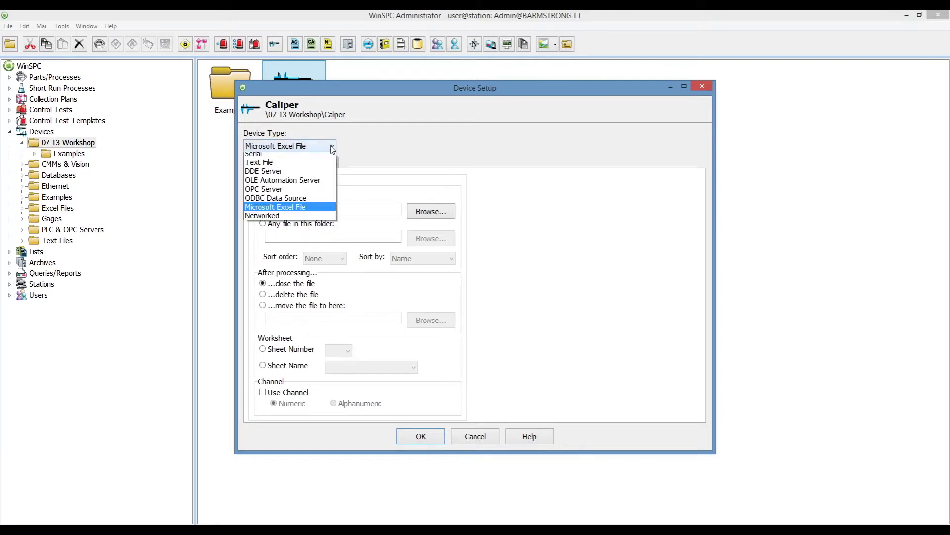
click(295, 220)
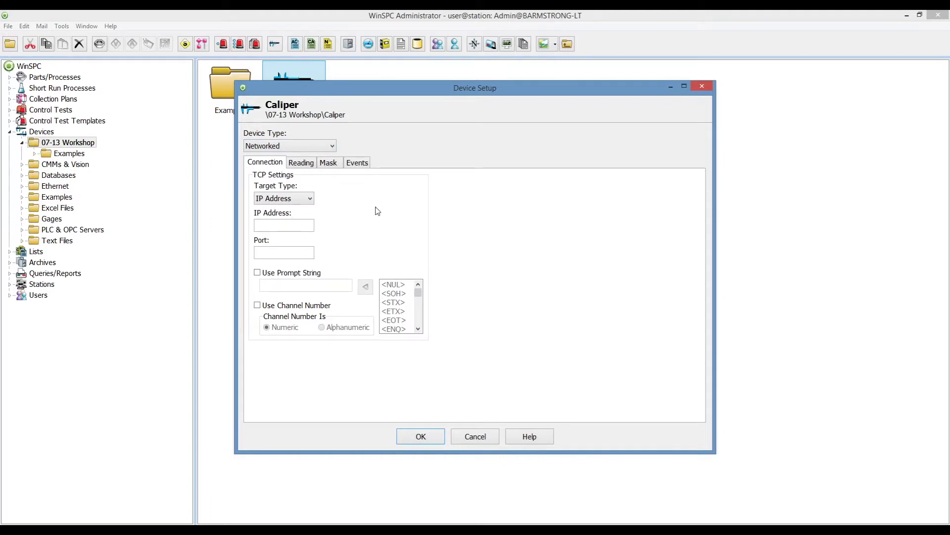
click(336, 145)
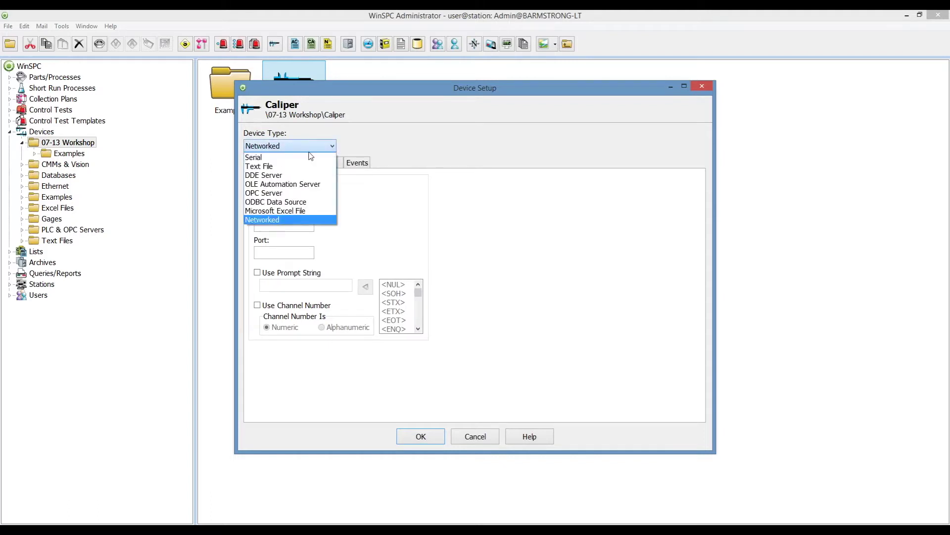
click(310, 157)
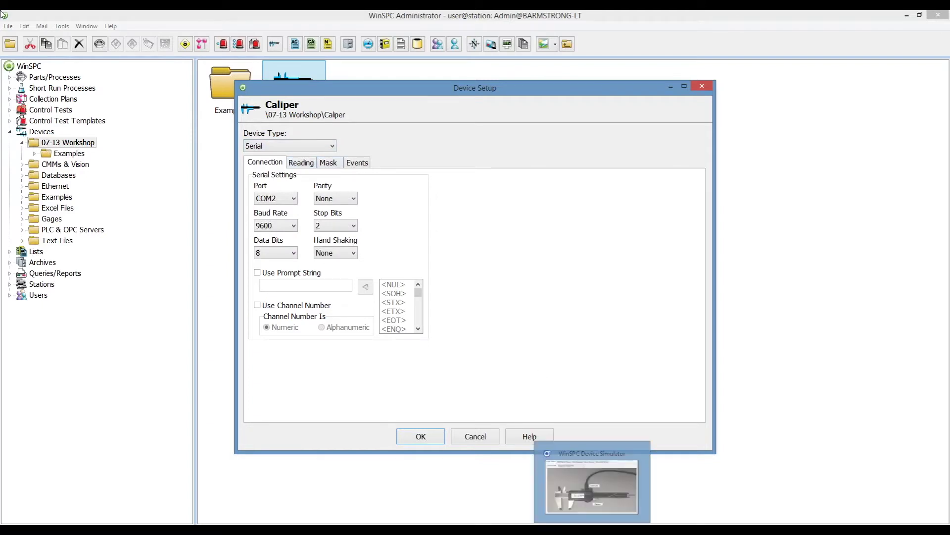
Bring up the Device Simulator and arrange it beside the Caliper Device Setup window.
click(592, 530)
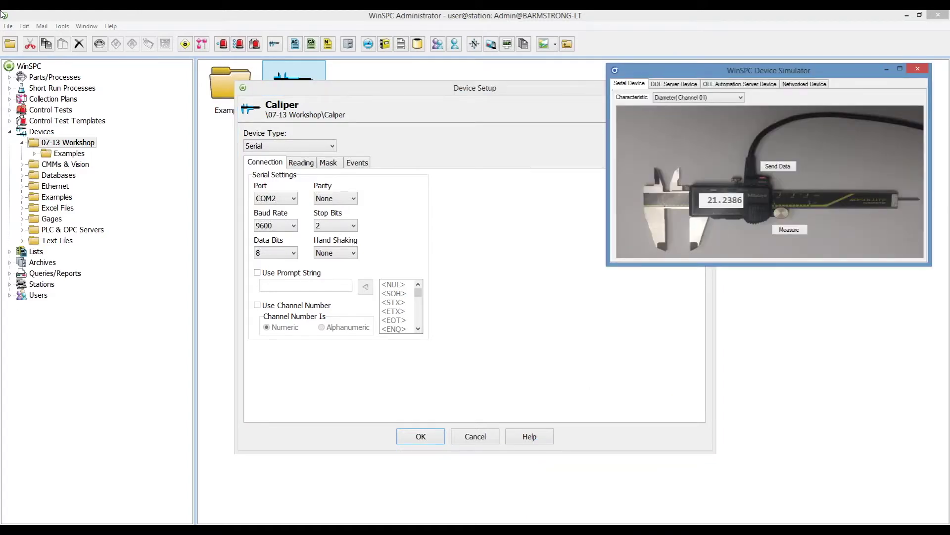
drag(527, 94, 406, 106)
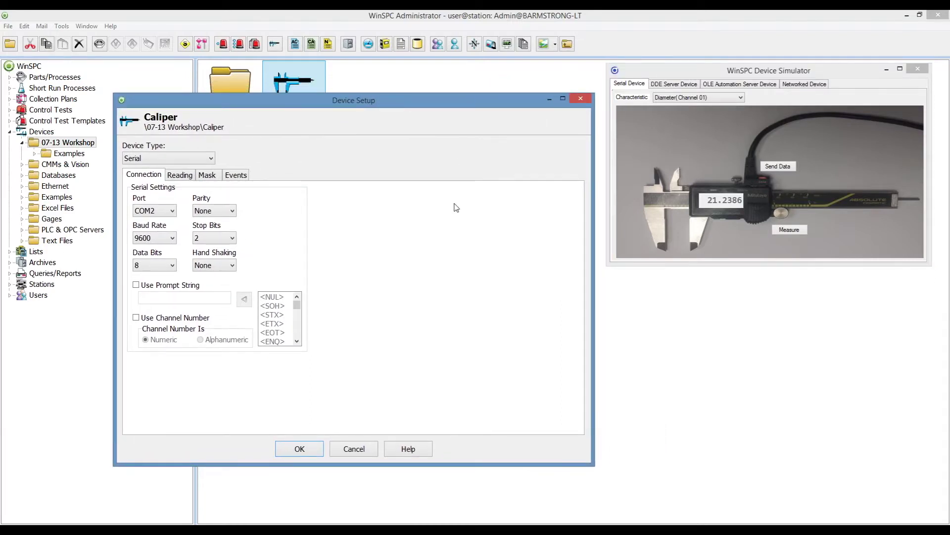
drag(767, 71, 761, 166)
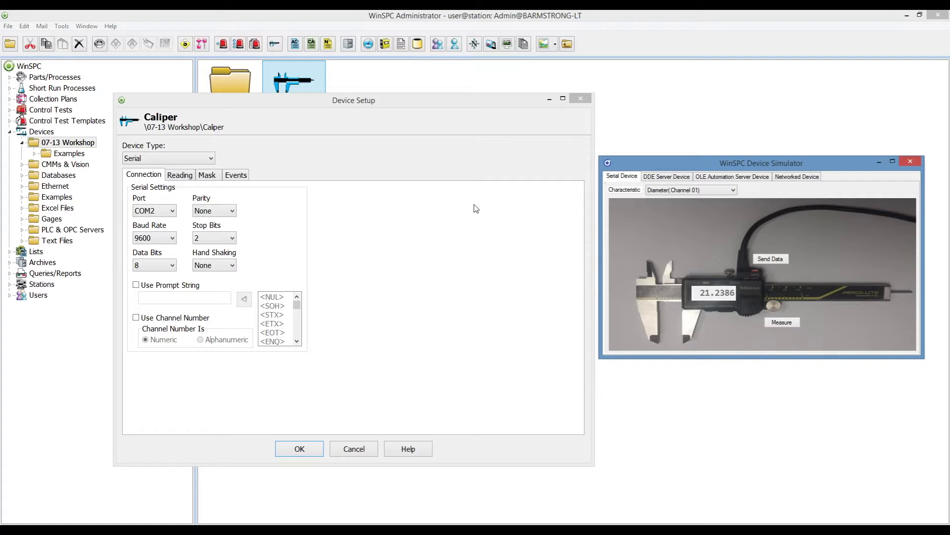
Take three simulated caliper measurements and set the Caliper's serial port to COM8.
click(780, 325)
click(780, 325)
click(781, 328)
click(172, 211)
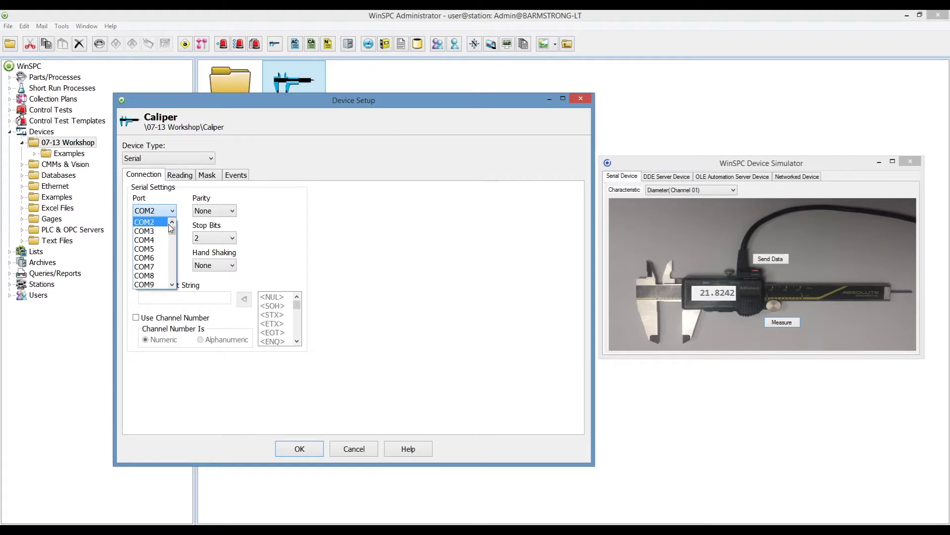
click(153, 272)
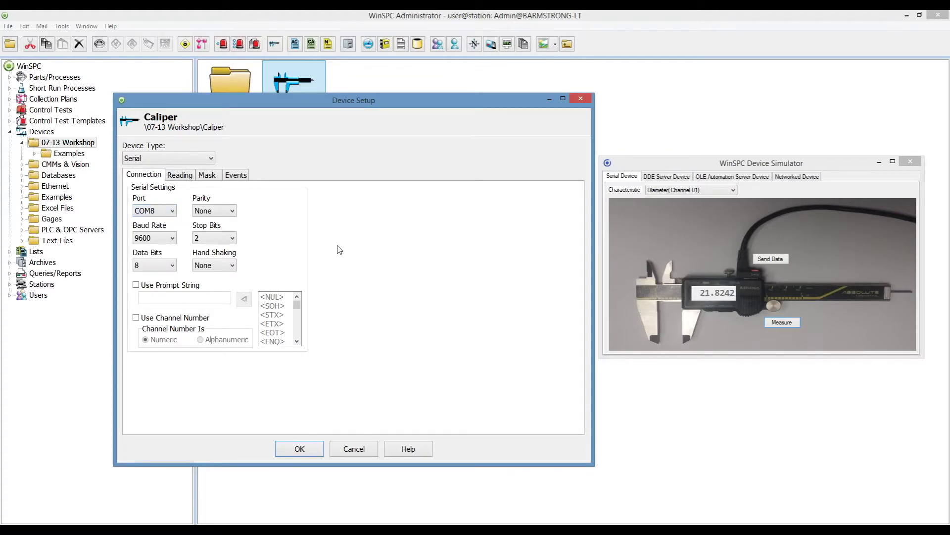
Try the prompt string and numeric channel number options, leaving both off with Diameter selected.
click(153, 289)
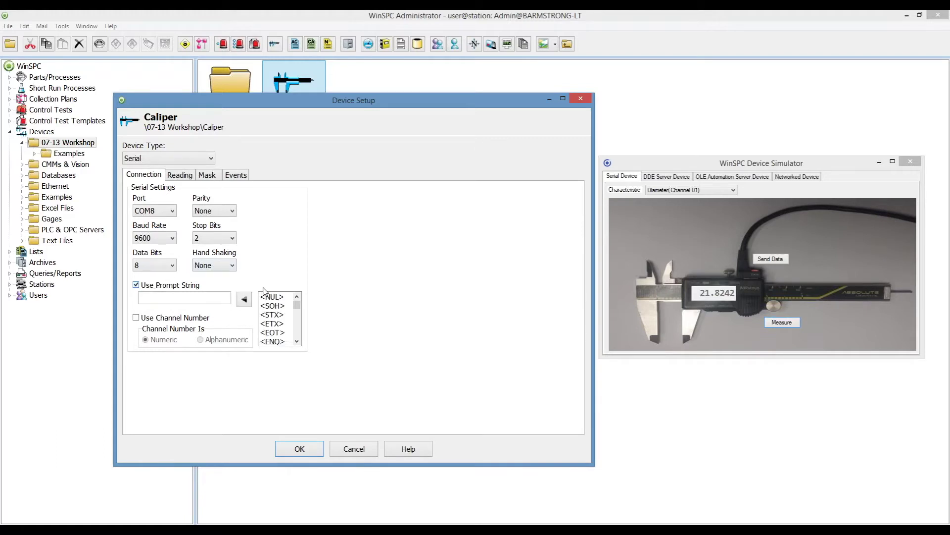
drag(299, 307, 299, 317)
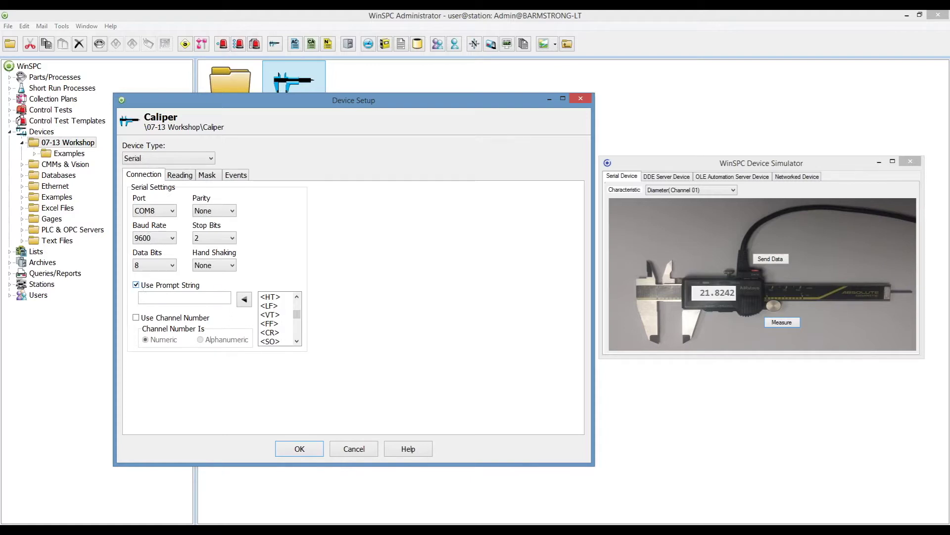
click(136, 286)
click(137, 318)
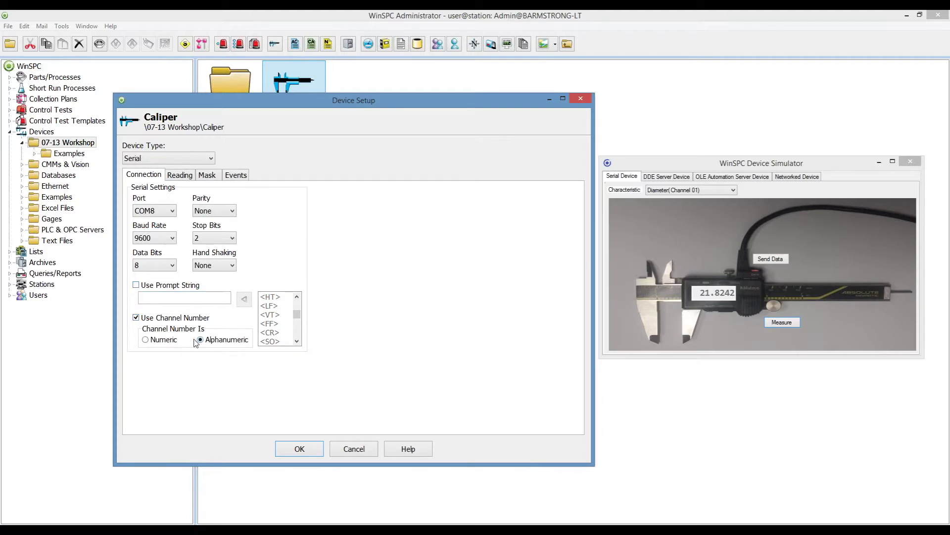
click(146, 341)
click(733, 190)
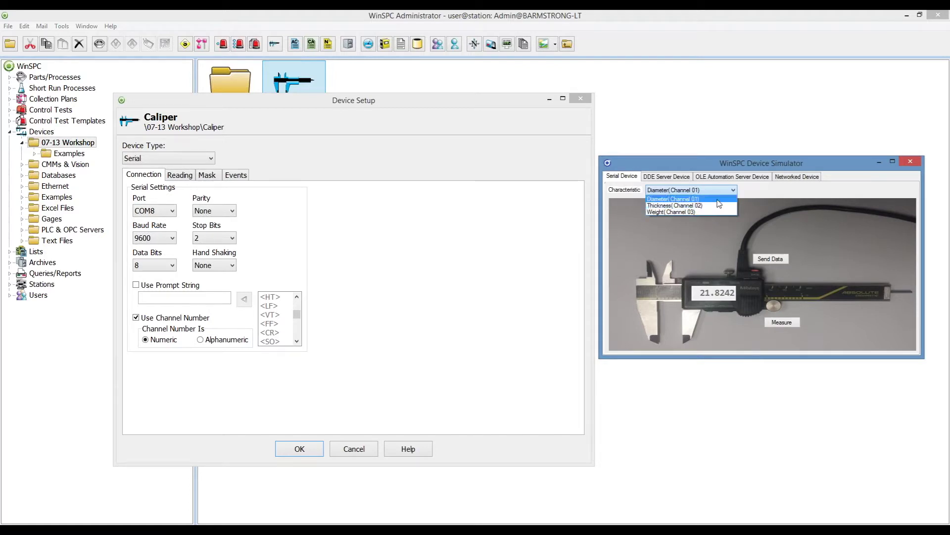
click(751, 191)
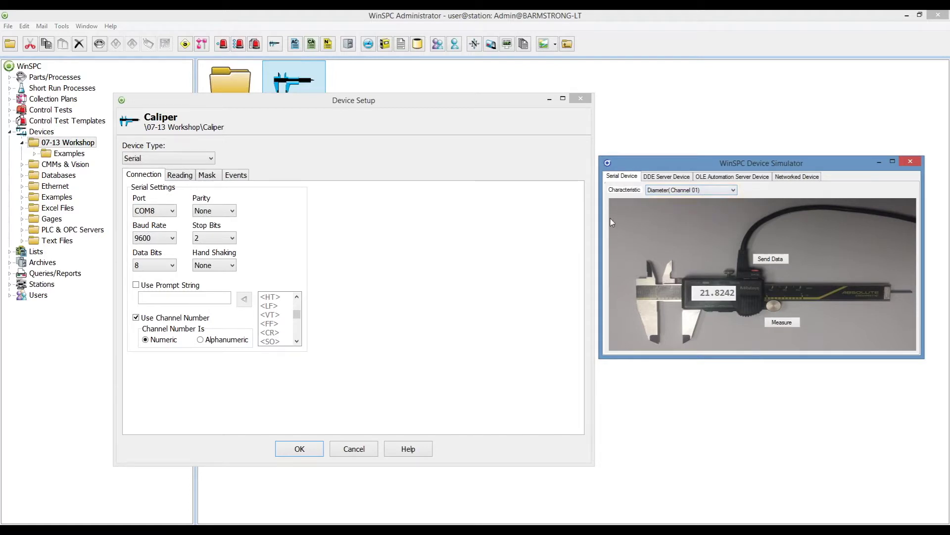
click(136, 320)
click(137, 318)
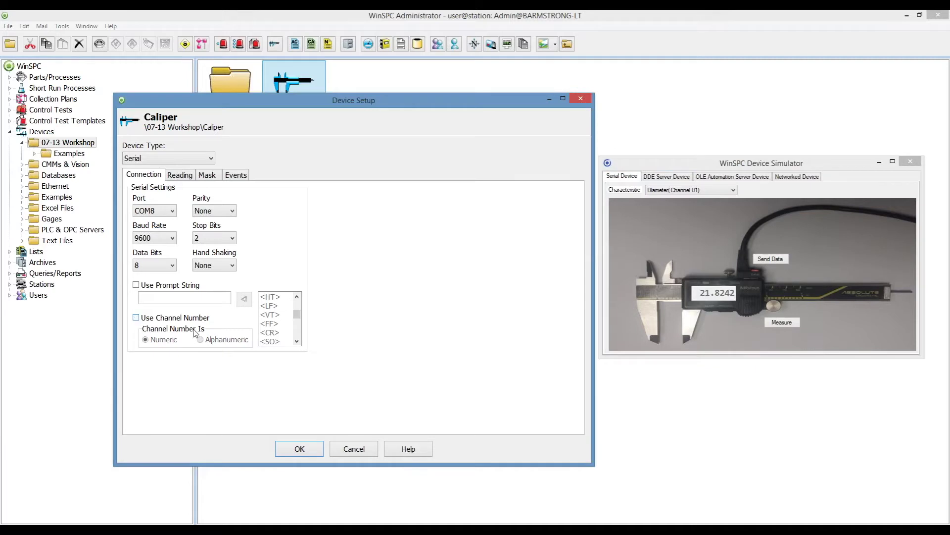
click(180, 177)
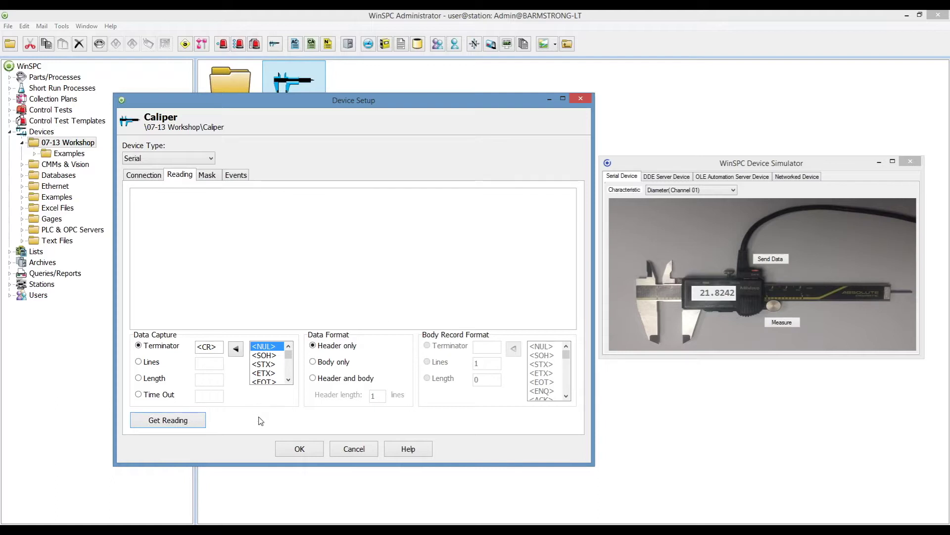
Capture the simulated caliper reading "0001, 19.5420, MM,01" as the Caliper's sample mask data.
click(174, 424)
click(780, 324)
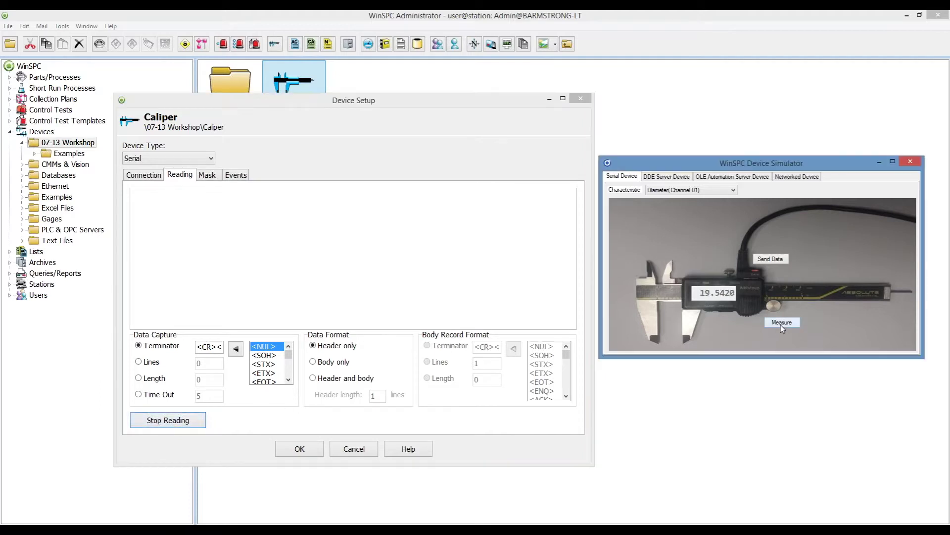
click(779, 260)
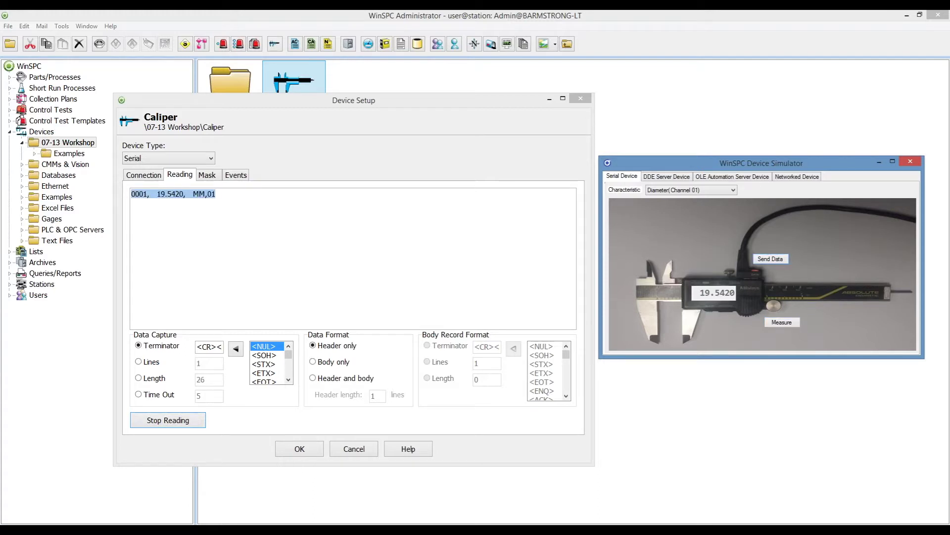
click(183, 421)
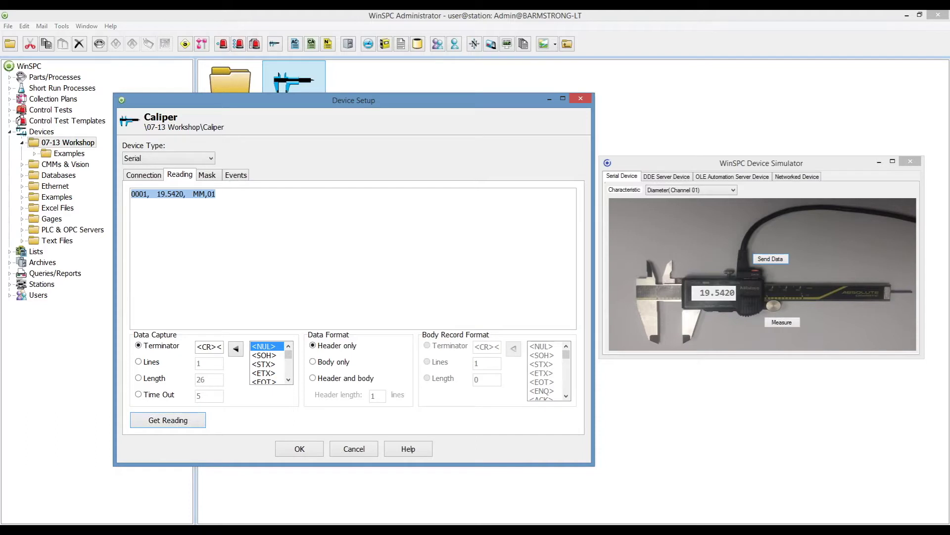
click(207, 176)
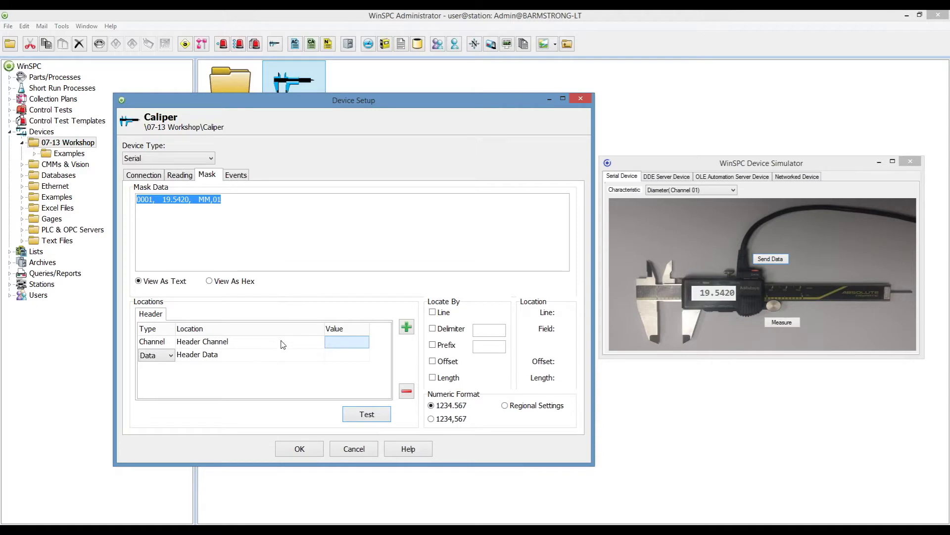
Rename the Header Data location to Diameter, type Data, located by comma delimiter at 19.5420.
click(265, 362)
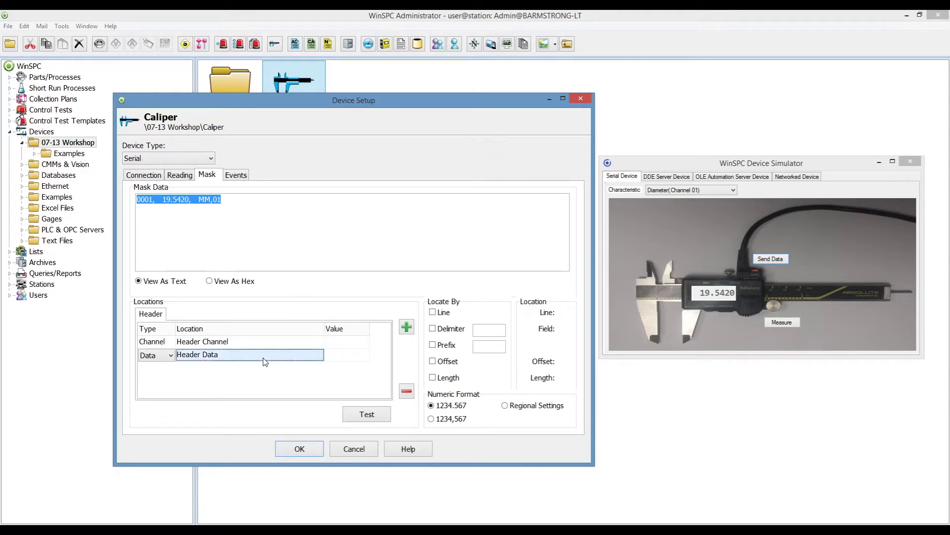
click(263, 357)
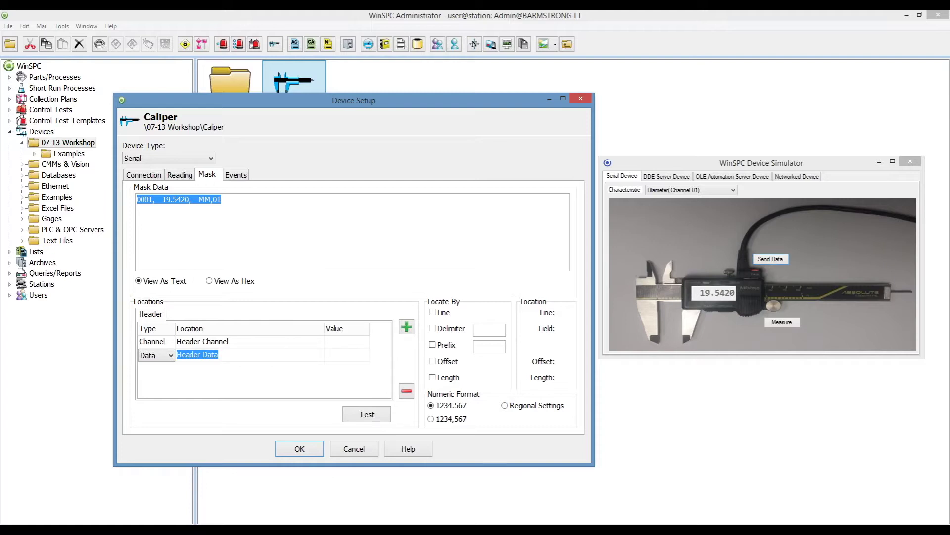
click(168, 355)
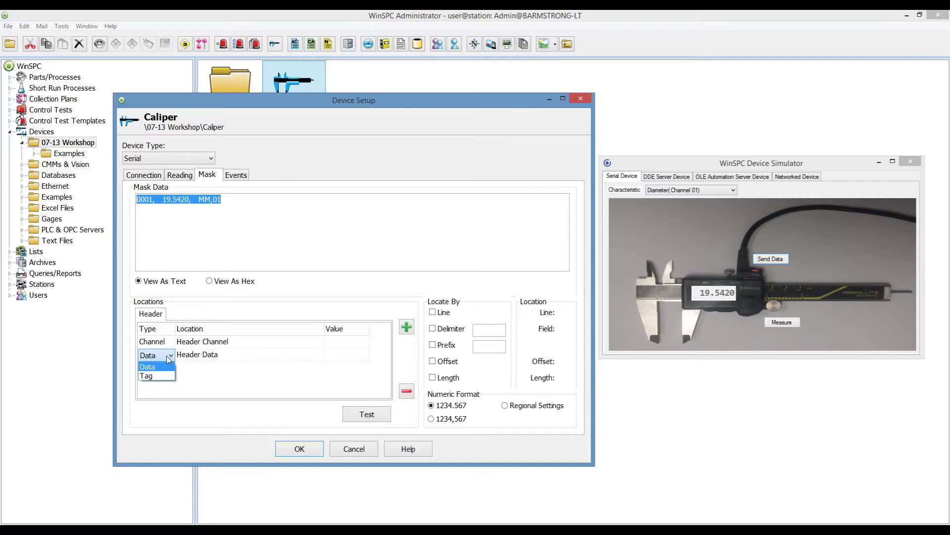
click(152, 368)
drag(219, 354, 176, 355)
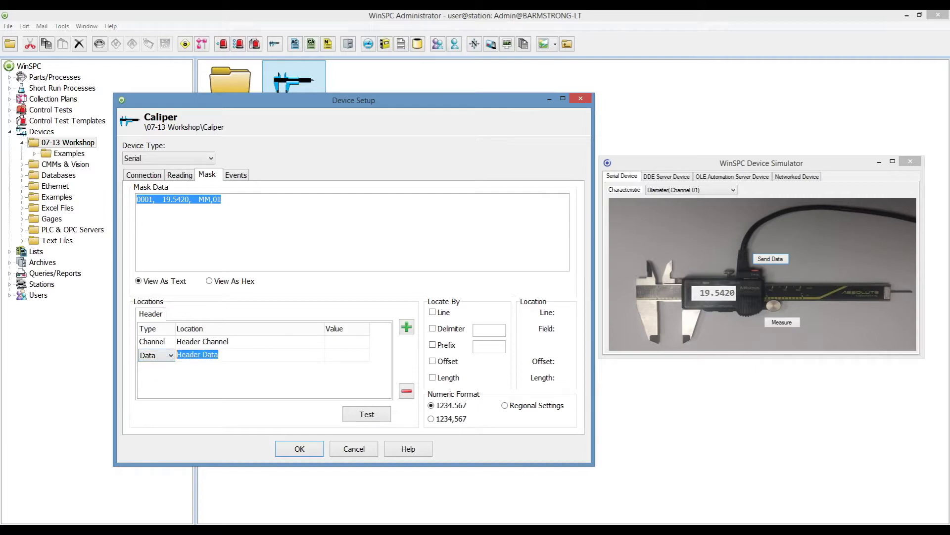
text(Diameter)
click(348, 358)
click(435, 330)
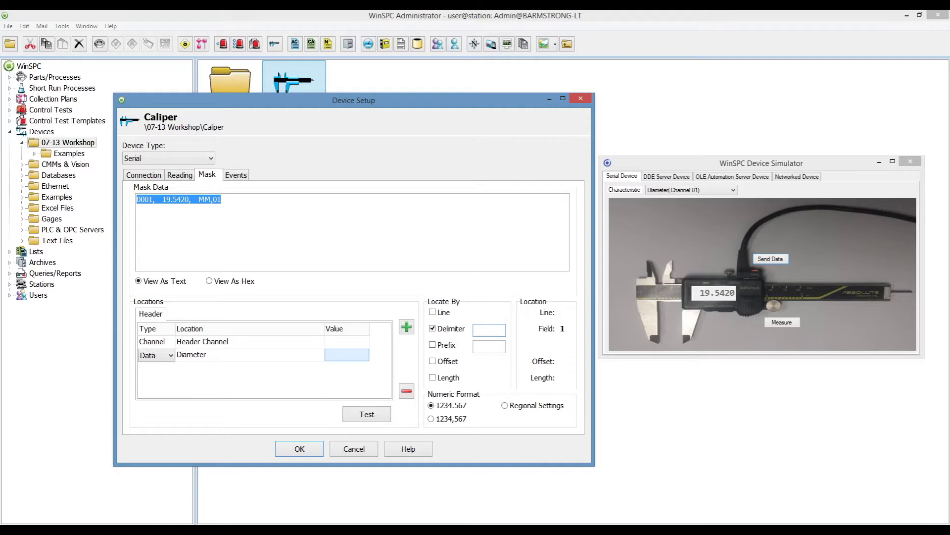
text(,)
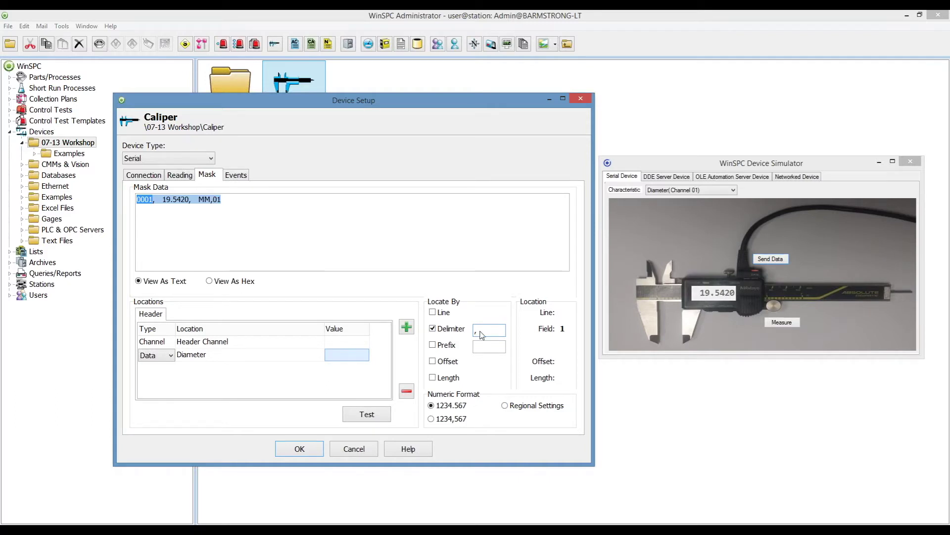
click(174, 202)
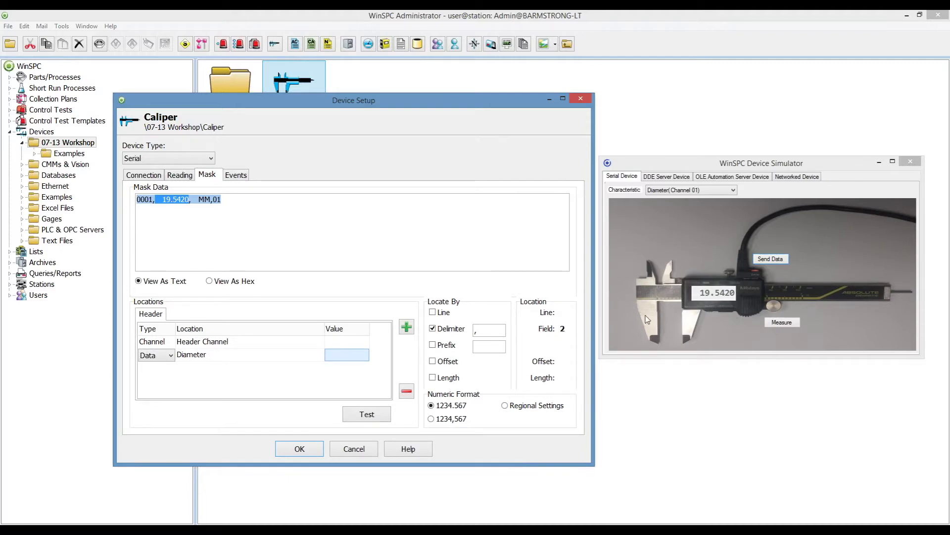
Test the mask on a new reading so Diameter parses 21.7822, then switch to offset/length locating.
click(782, 324)
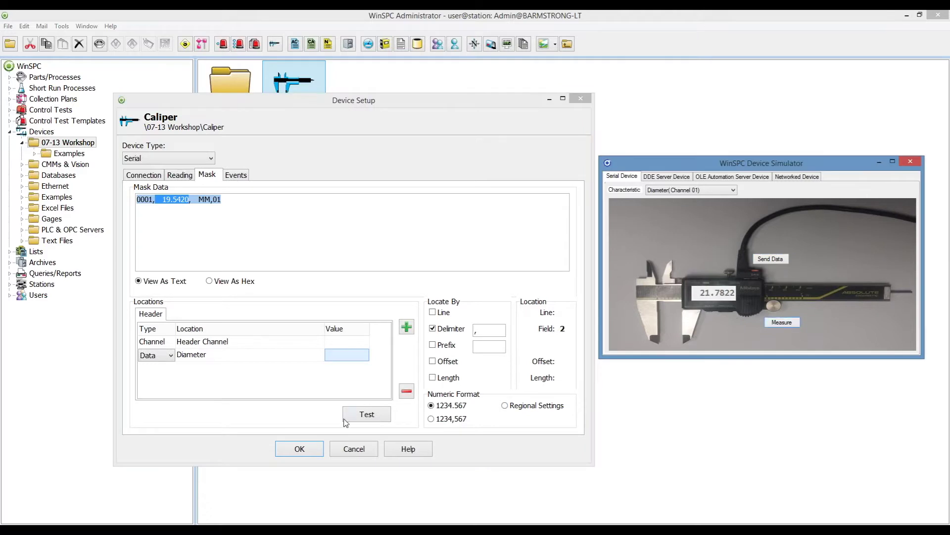
click(360, 421)
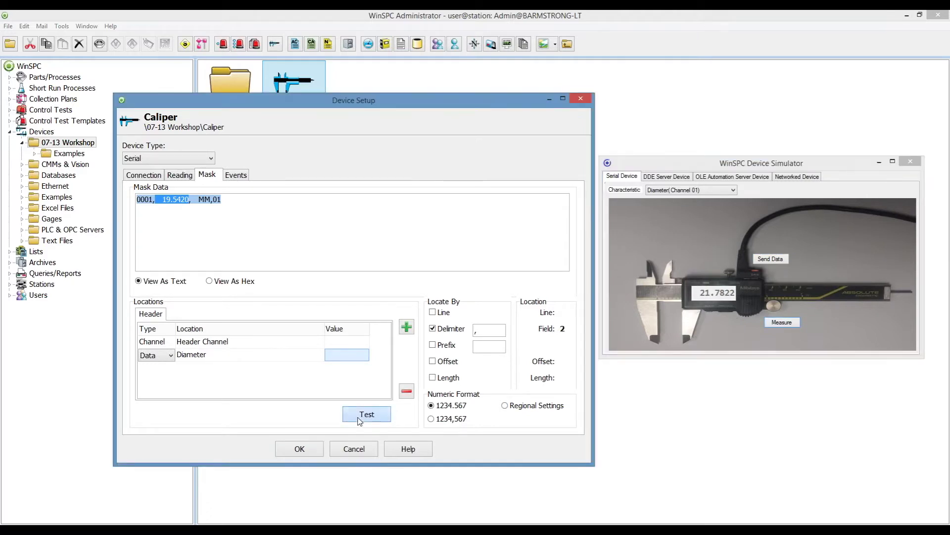
click(779, 260)
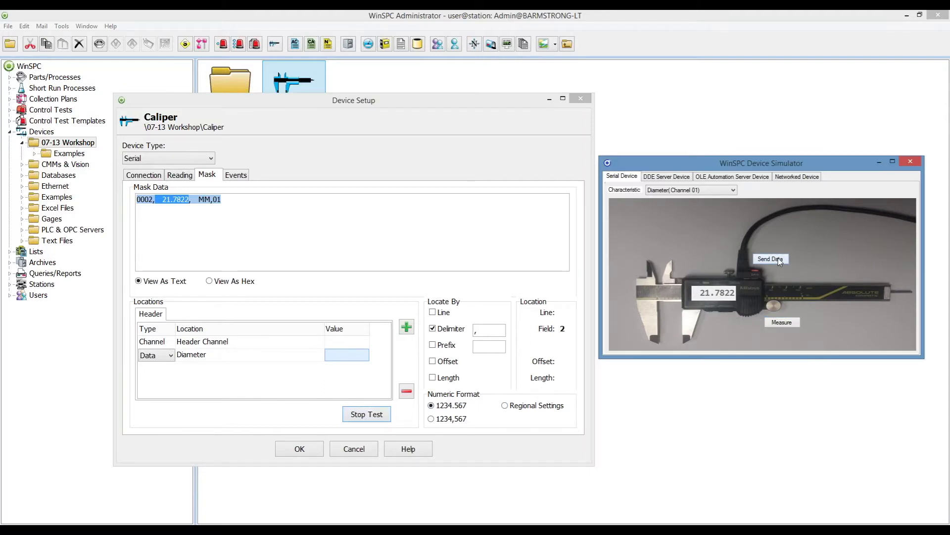
click(352, 418)
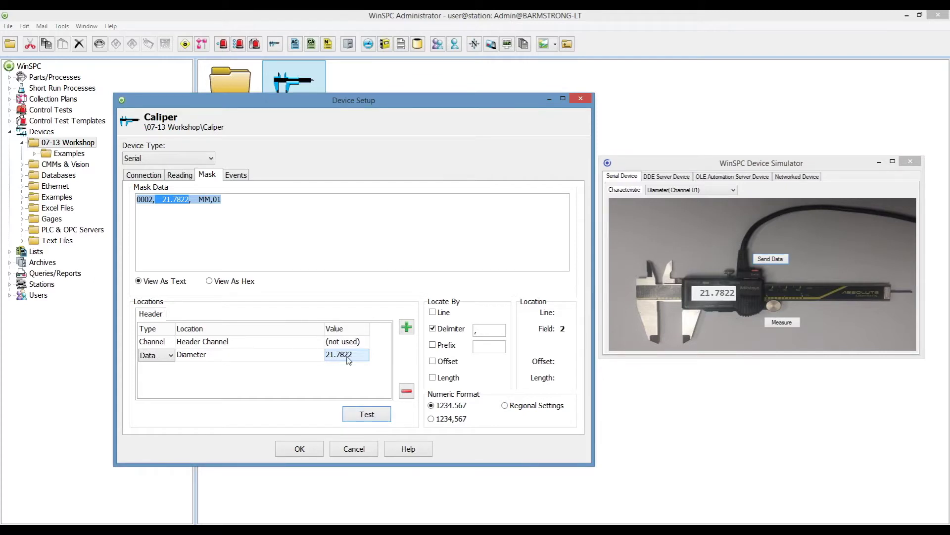
click(432, 328)
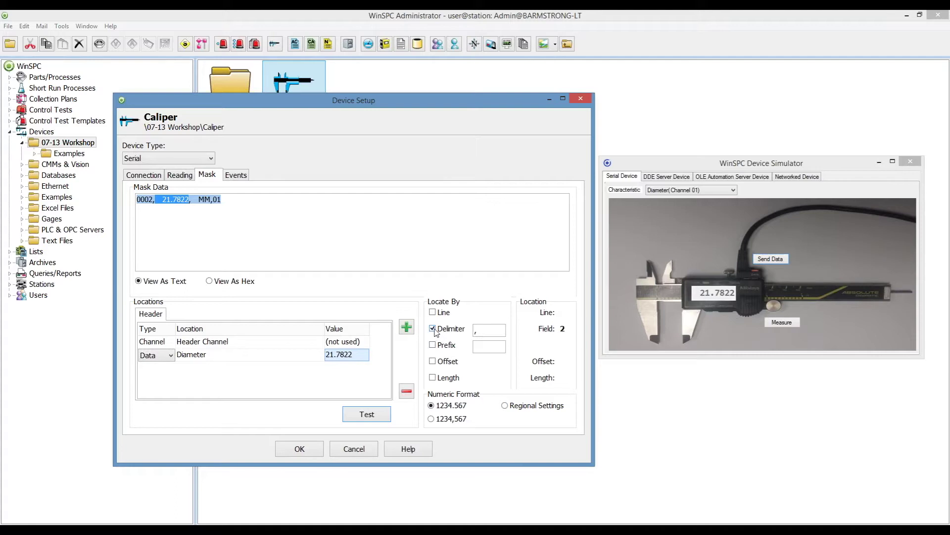
click(432, 361)
Mark the reading's characters in Mask Data to try offset/length locating.
click(432, 377)
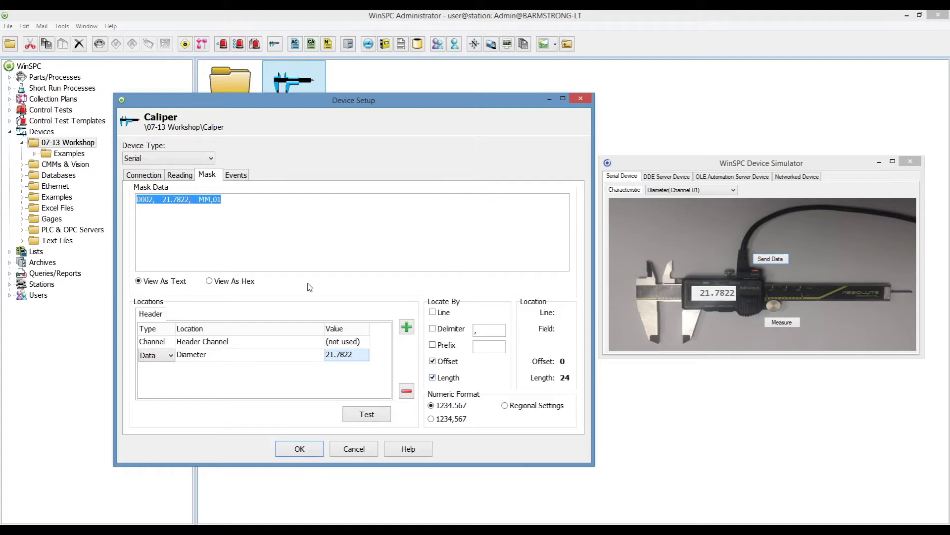
click(165, 201)
drag(162, 199, 189, 199)
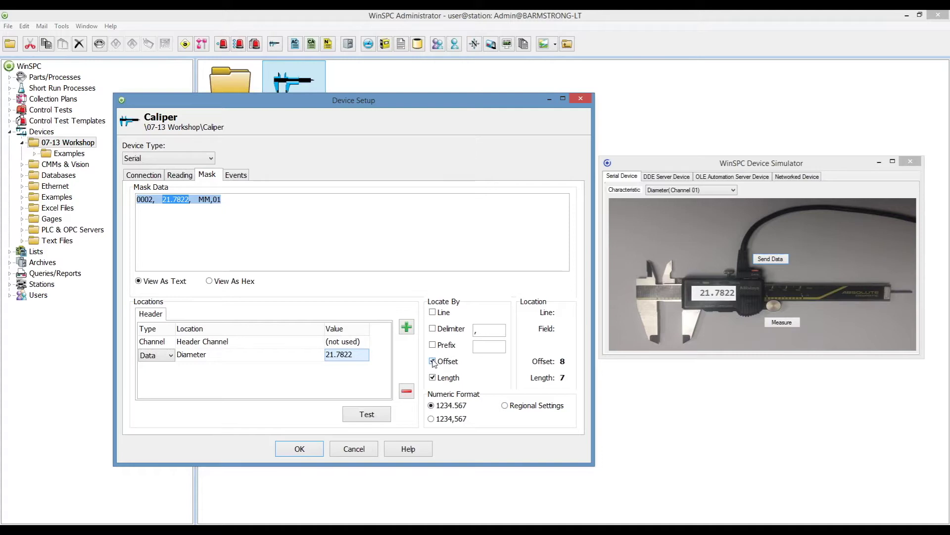
Locate Diameter as comma-delimited field 2 and save the Caliper device setup.
click(433, 362)
click(433, 377)
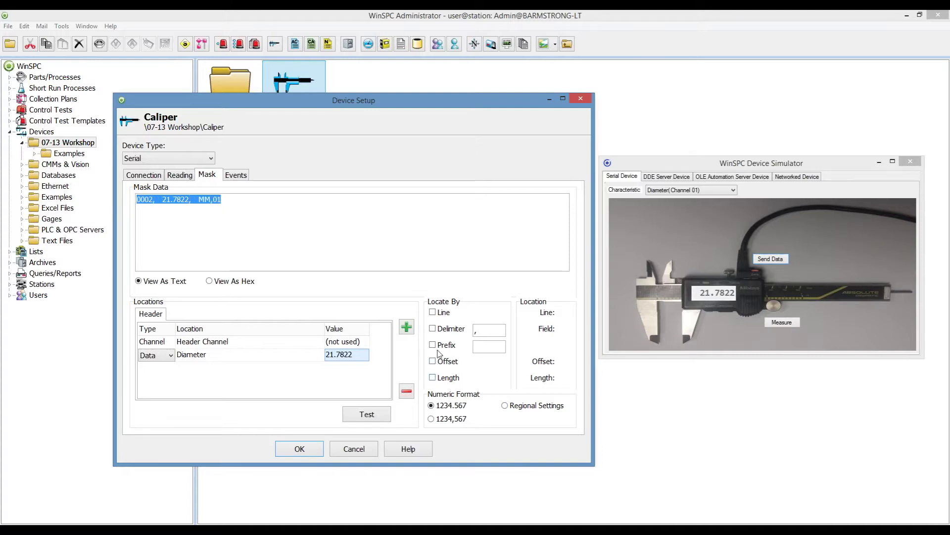
click(432, 329)
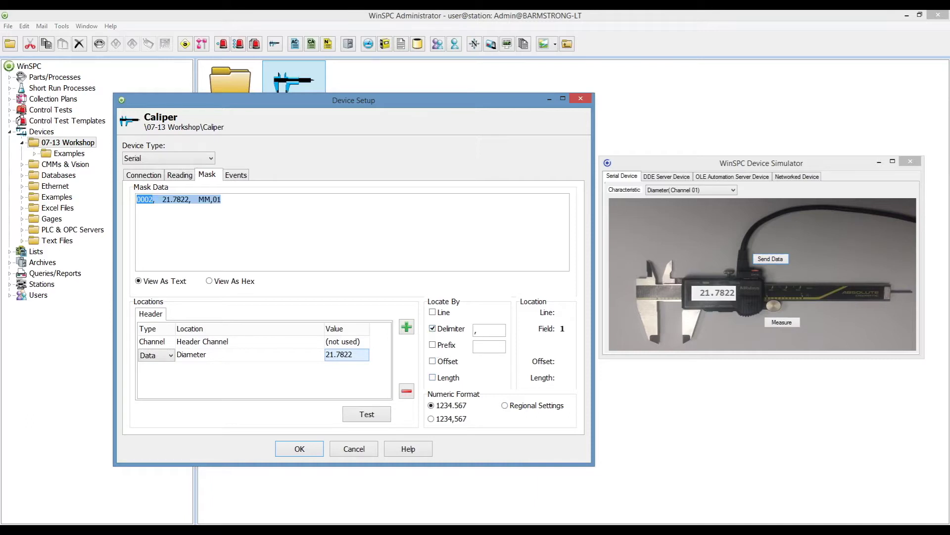
click(182, 204)
click(313, 451)
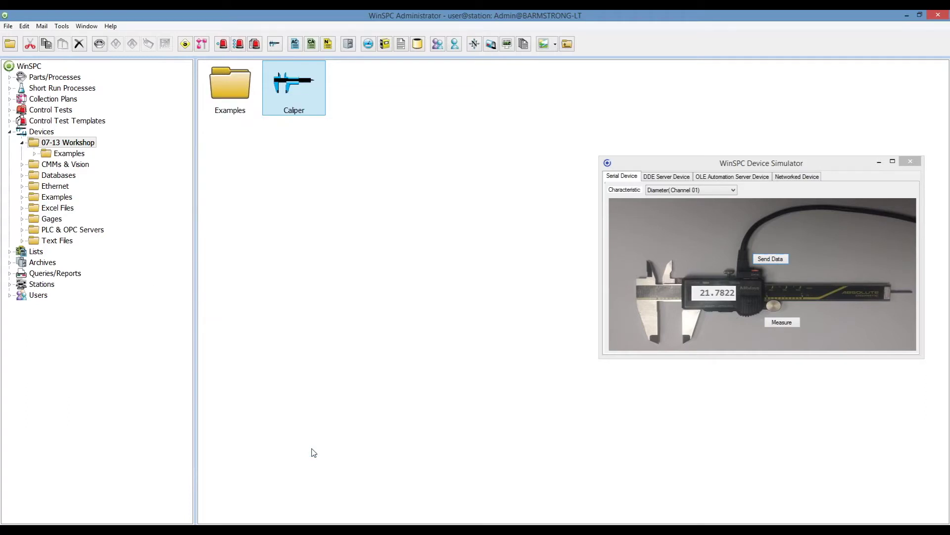
Open the Bottle collection plan's setup from Collection Plans.
click(54, 100)
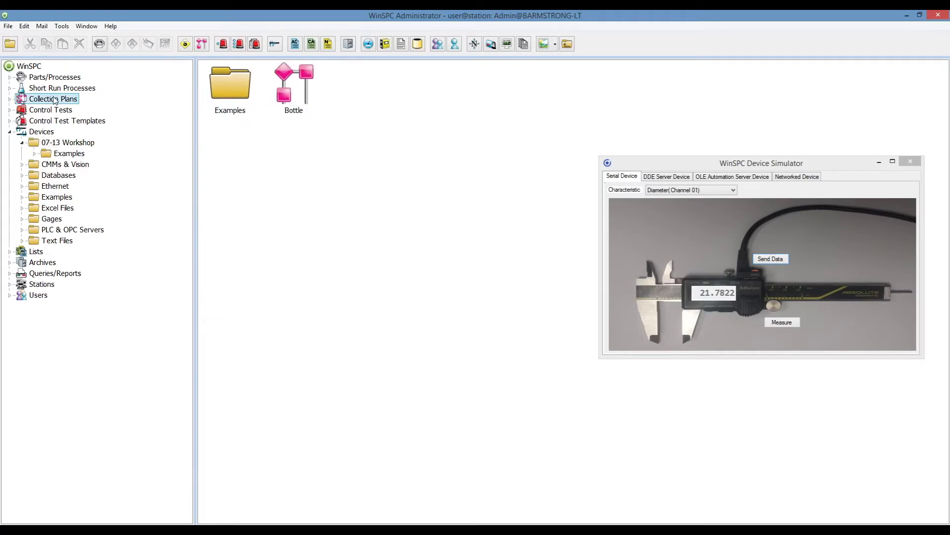
click(296, 82)
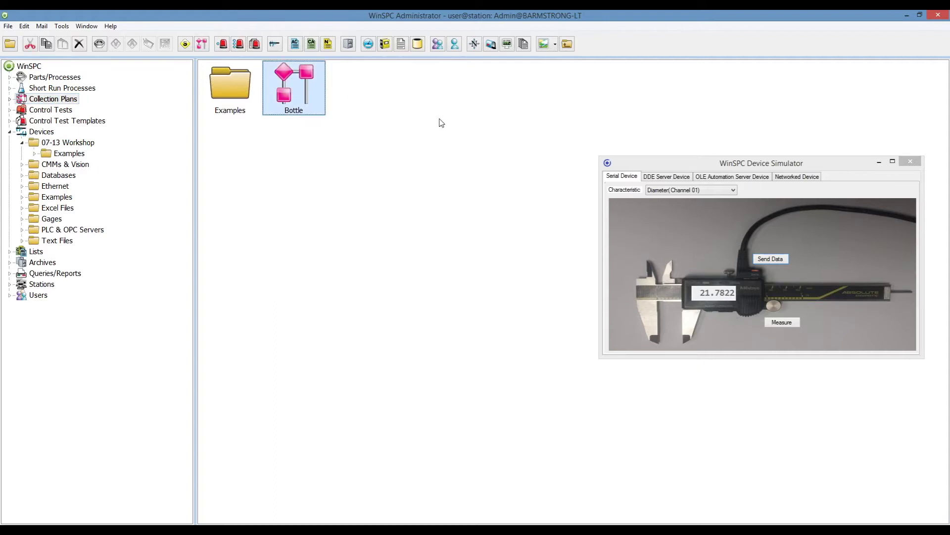
drag(479, 91, 338, 104)
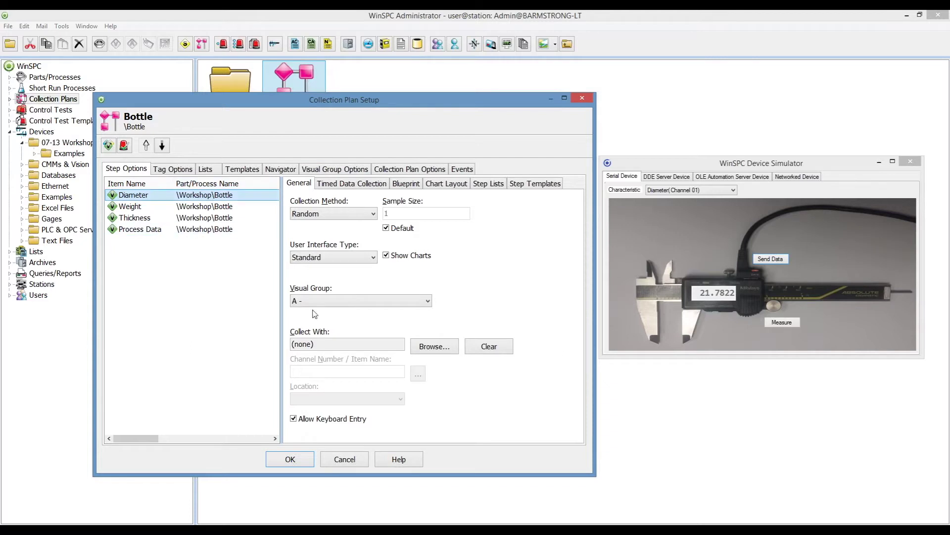
Make the Diameter step collect with the 07-13 Workshop Caliper device and save the plan.
click(437, 349)
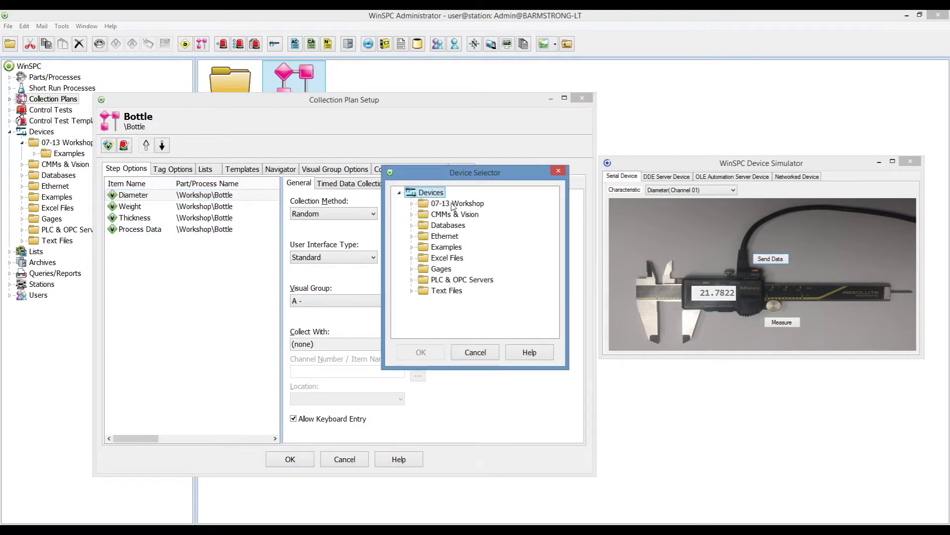
double_click(454, 204)
click(455, 227)
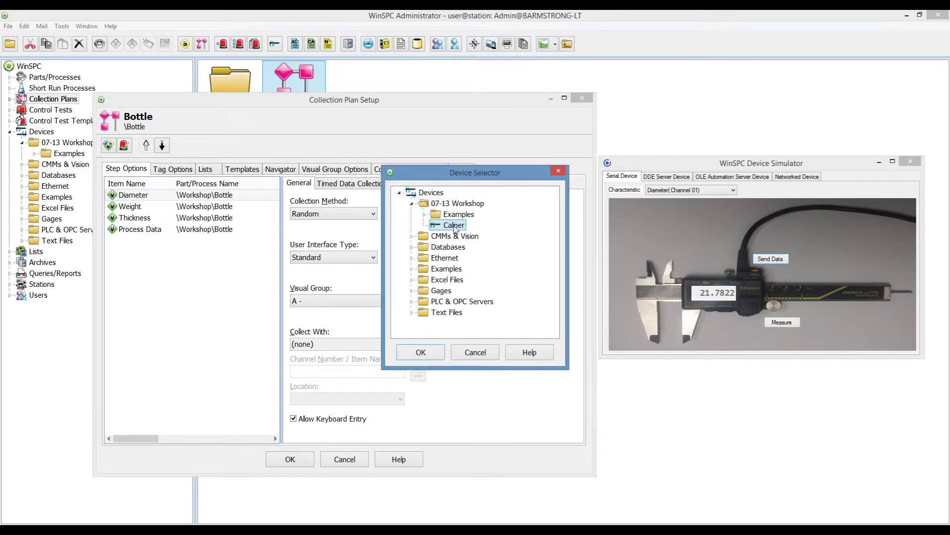
click(421, 353)
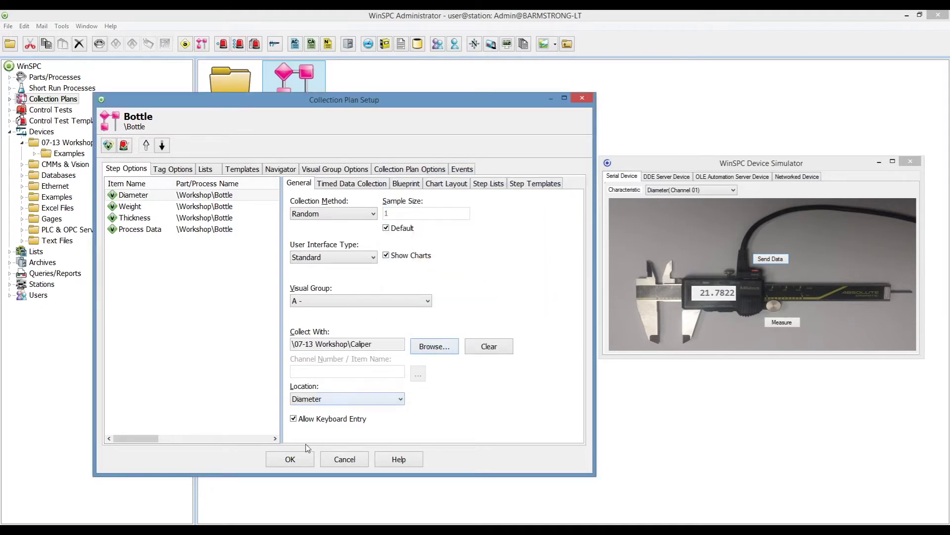
click(295, 464)
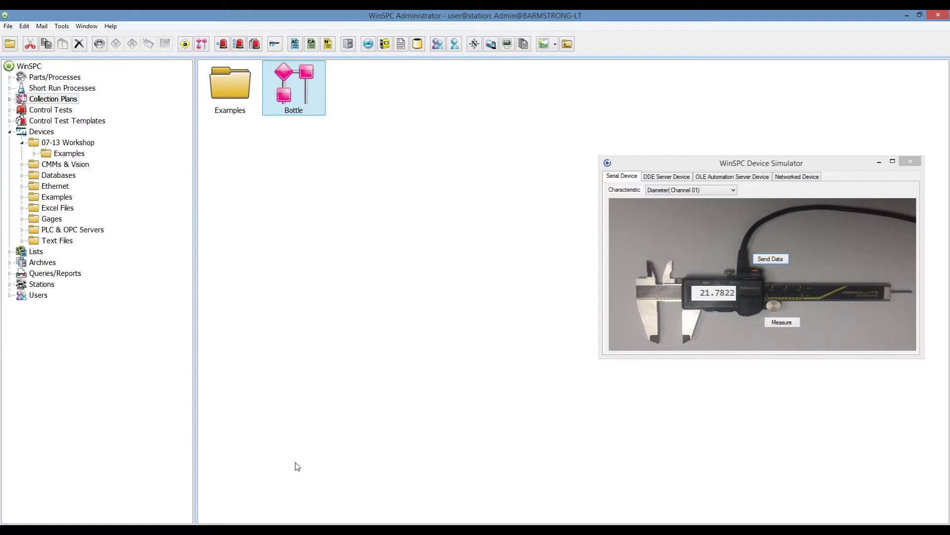
right_click(288, 97)
Run Bottle in Data Collection, send three simulated caliper Diameter readings, then close the session.
click(309, 118)
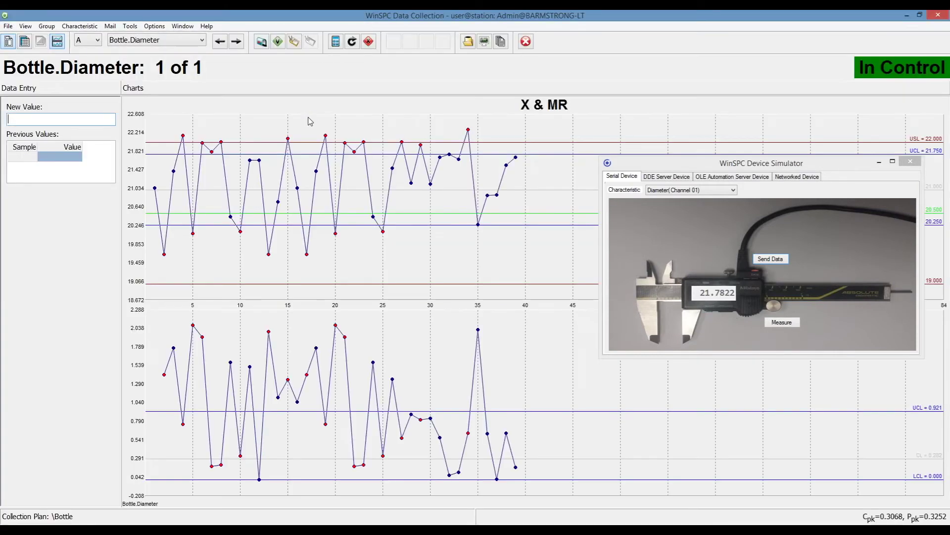
click(782, 322)
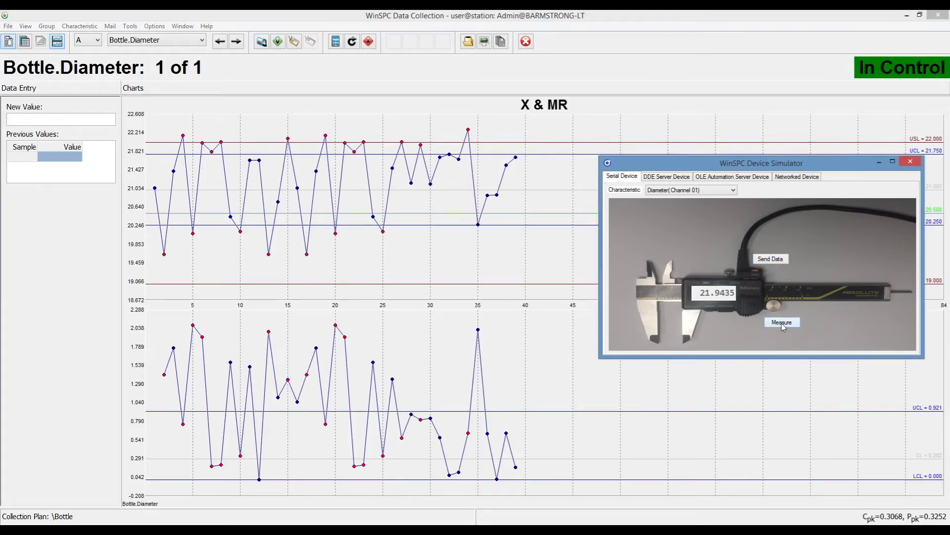
click(776, 265)
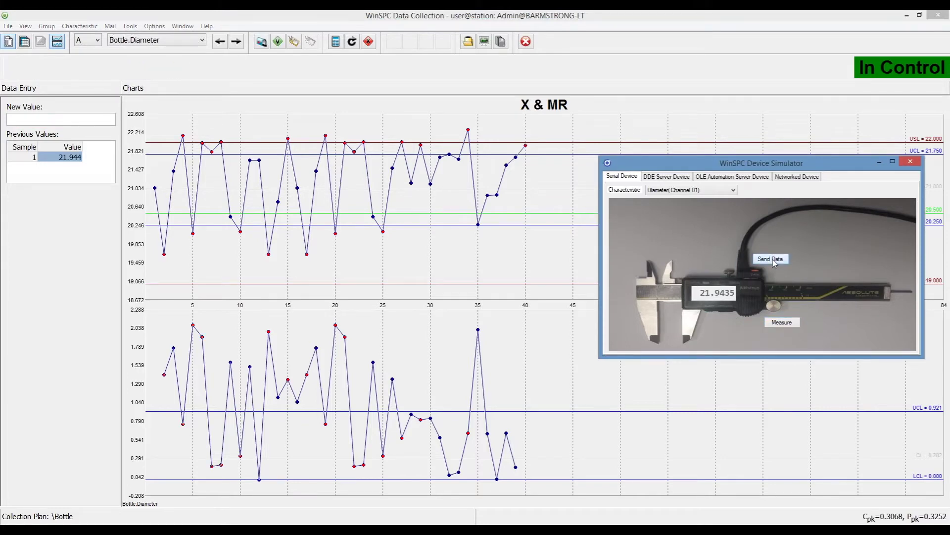
click(792, 322)
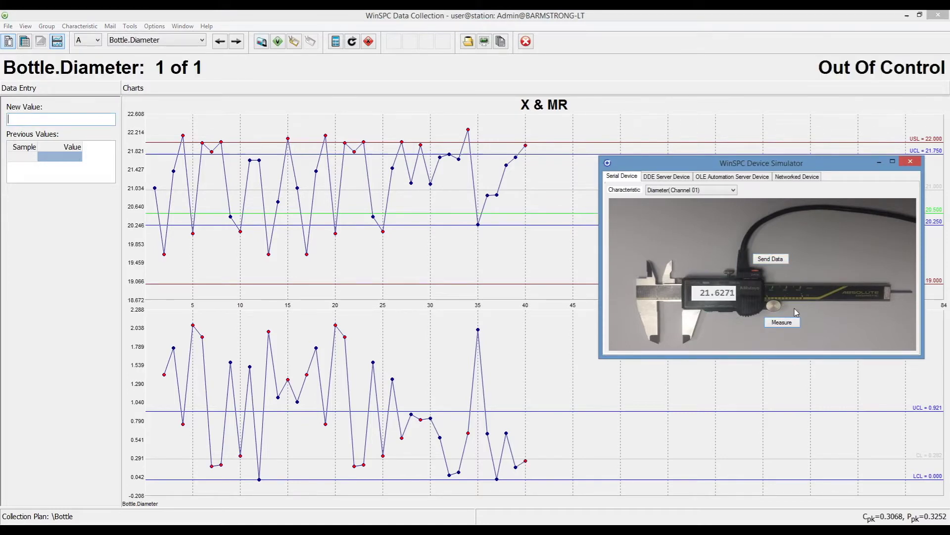
click(770, 259)
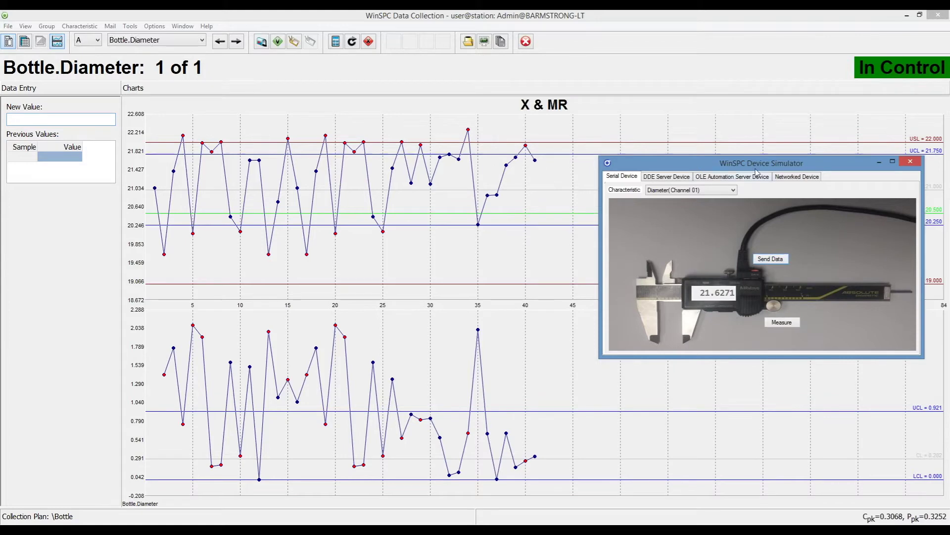
click(773, 261)
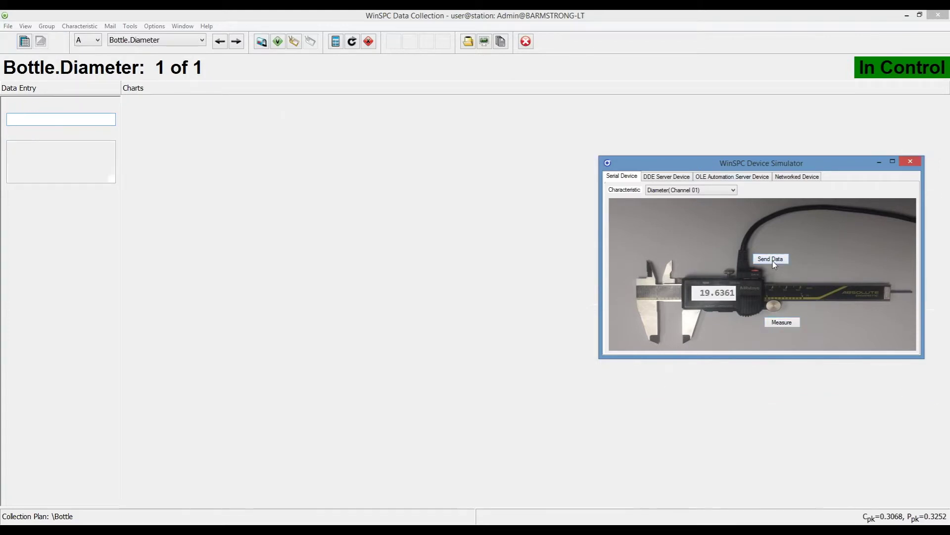
click(795, 325)
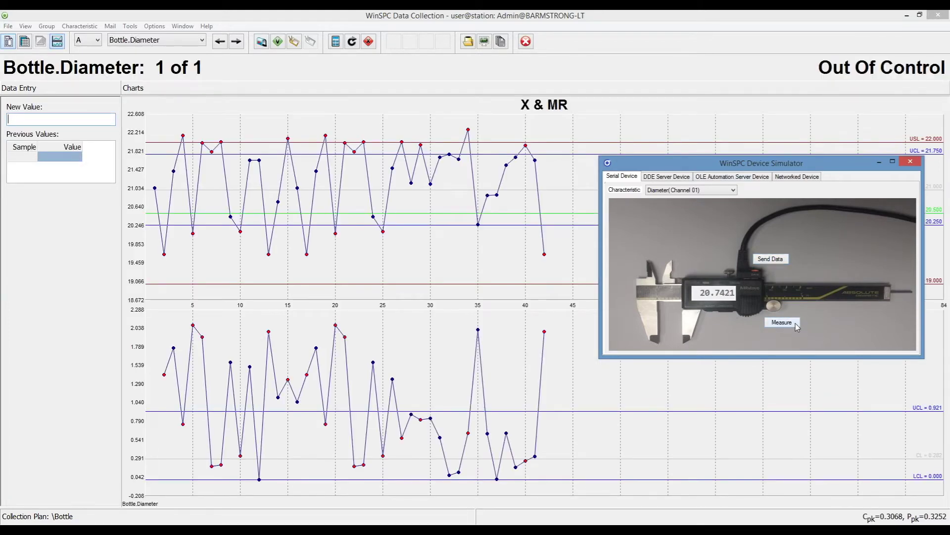
click(771, 260)
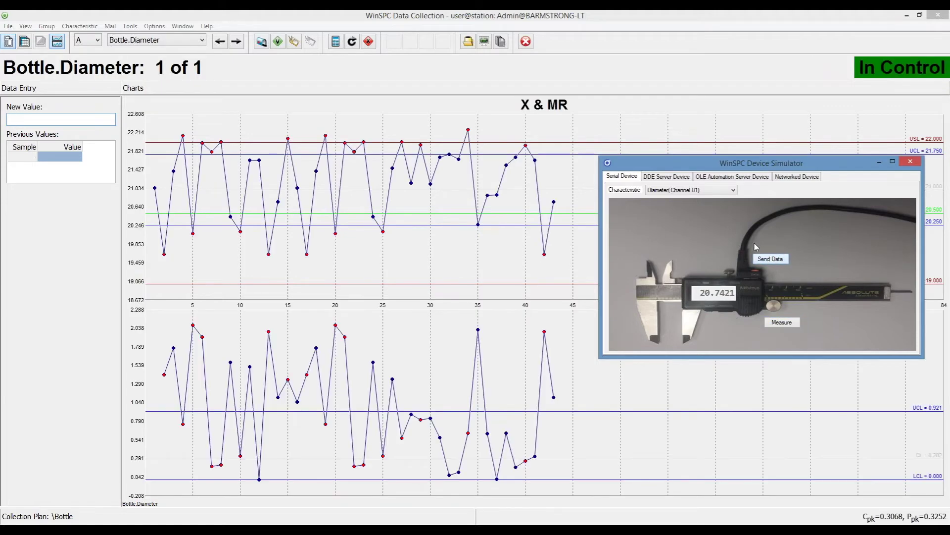
click(527, 42)
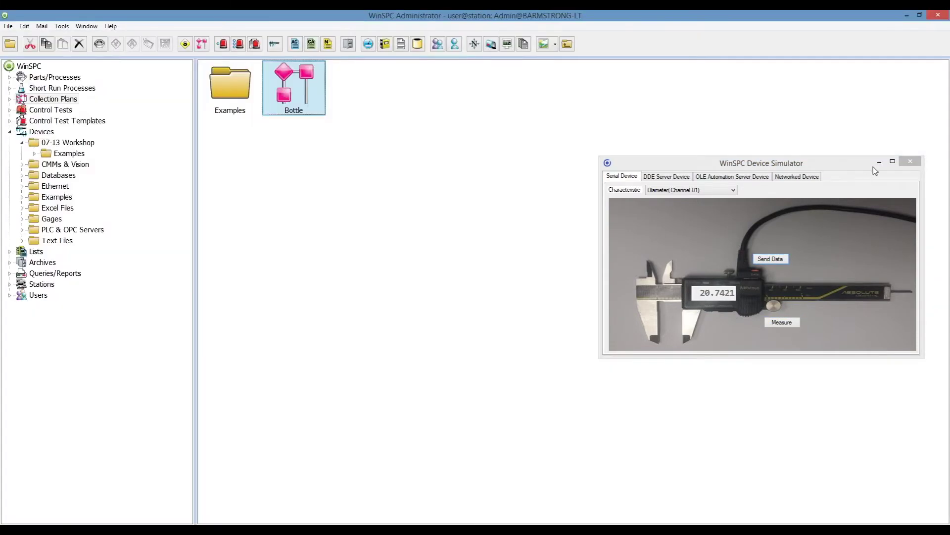
Close the simulator and create a new device named 'Excel' in 07-13 Workshop.
click(910, 162)
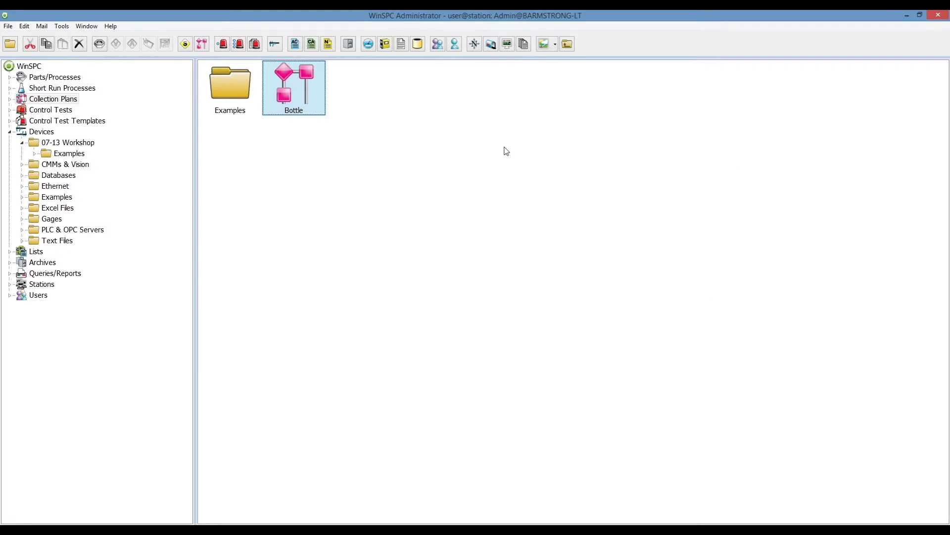
click(55, 144)
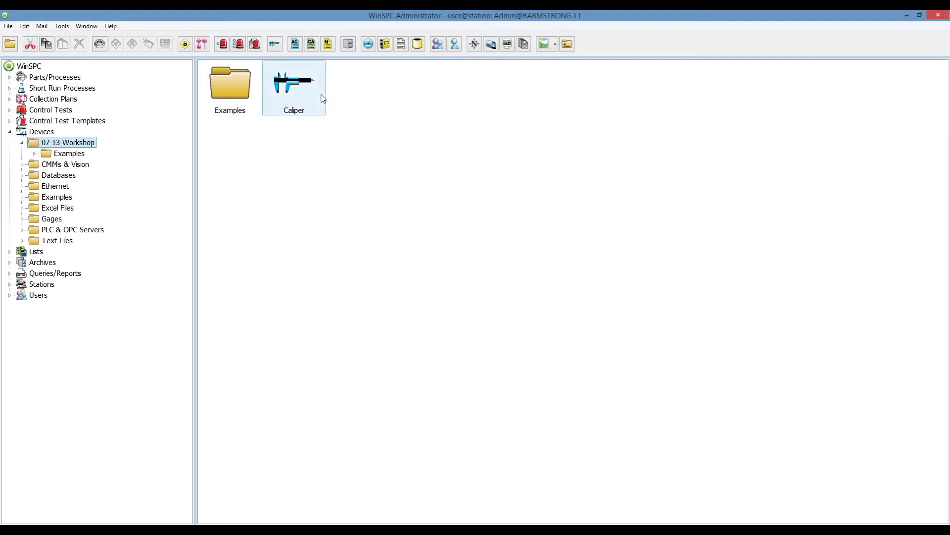
click(275, 44)
text(Excel)
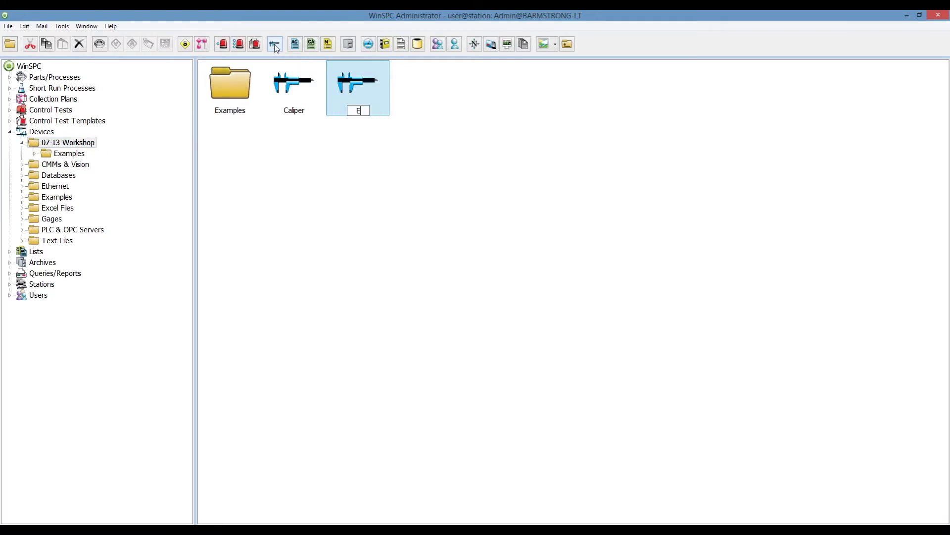
key(Return)
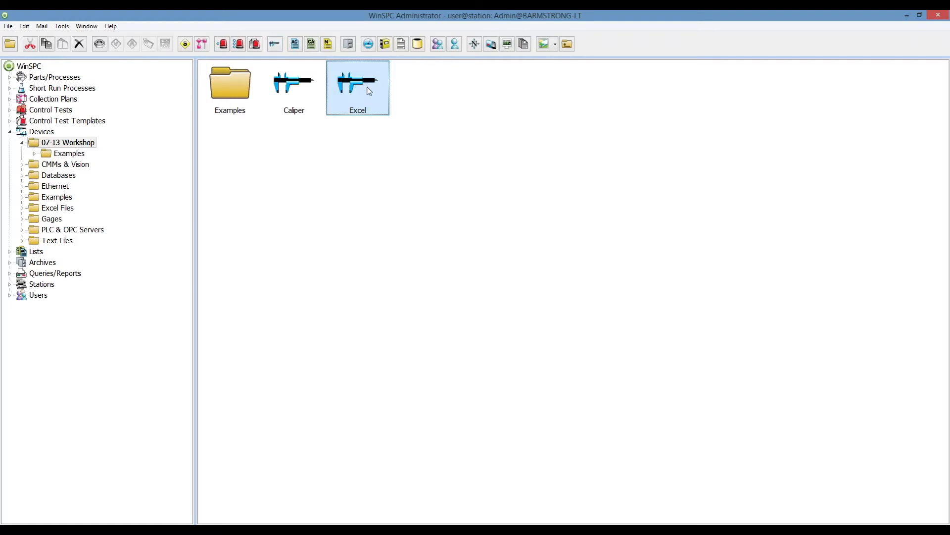
Set the Excel device's type to Microsoft Excel File.
double_click(368, 91)
click(333, 147)
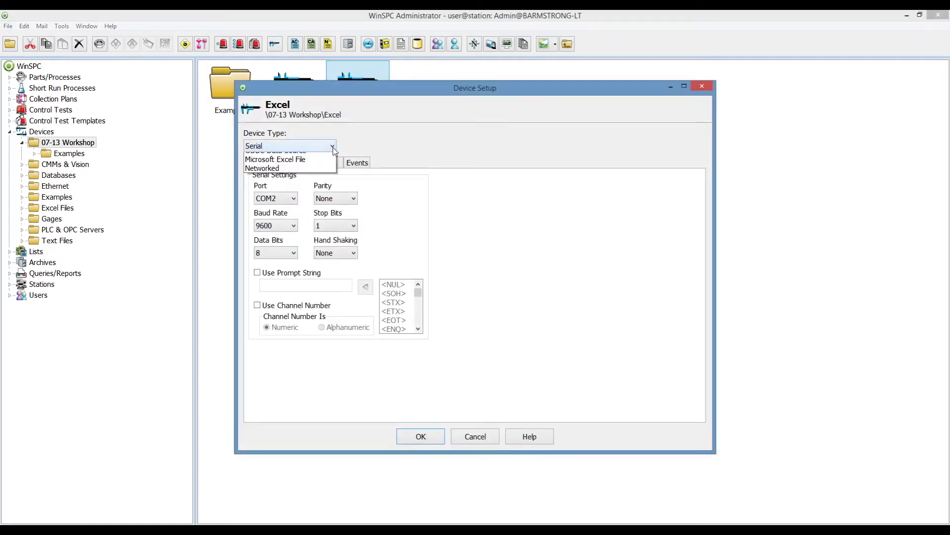
click(312, 211)
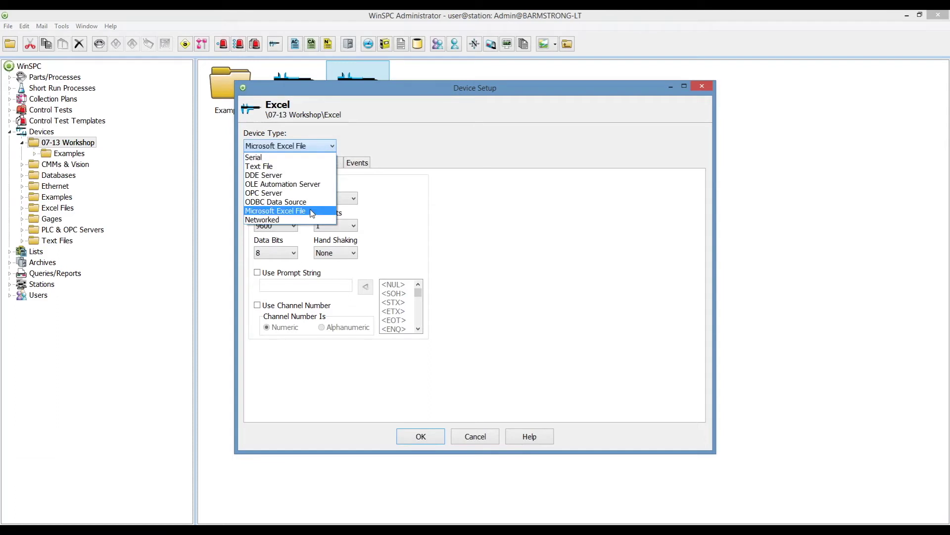
click(312, 212)
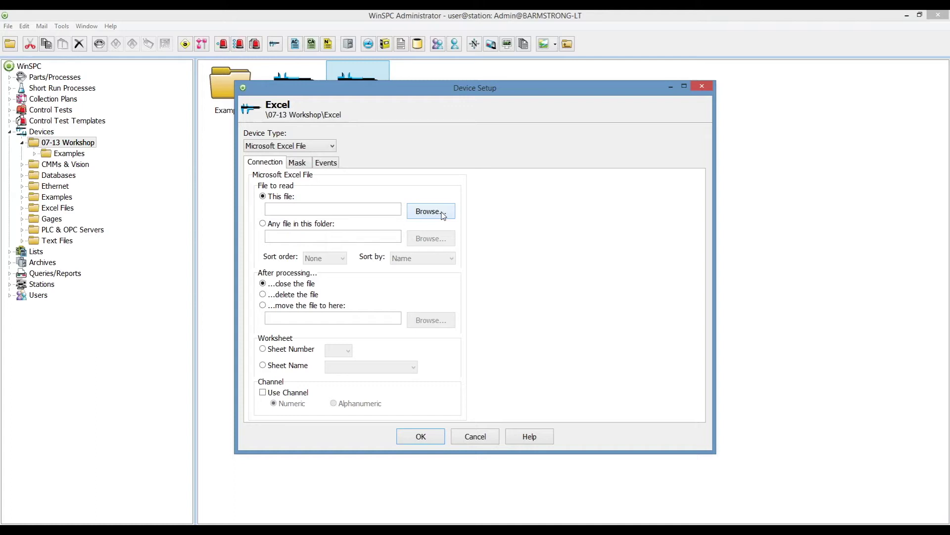
Choose Workshop Bottle Data.xlsx from the Workshop Examples folder as the device's file.
click(442, 213)
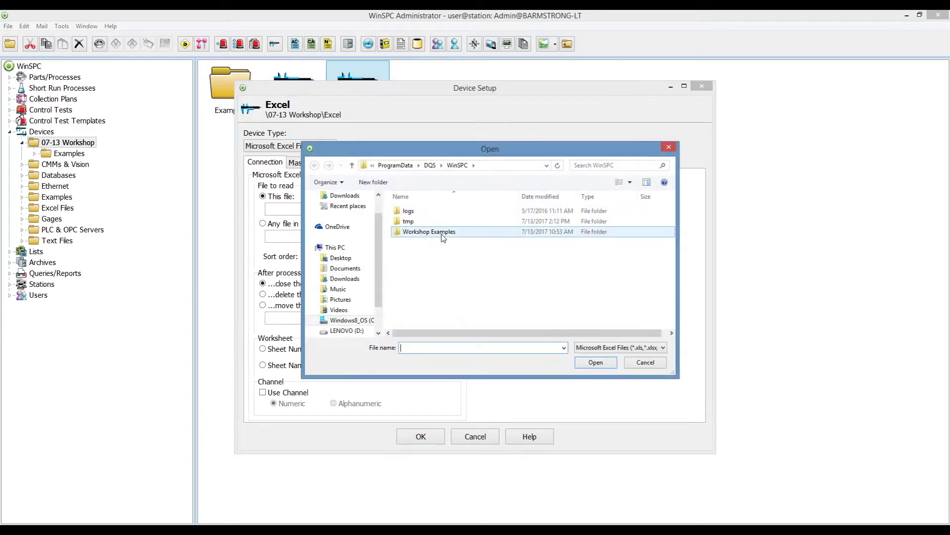
double_click(444, 232)
click(455, 214)
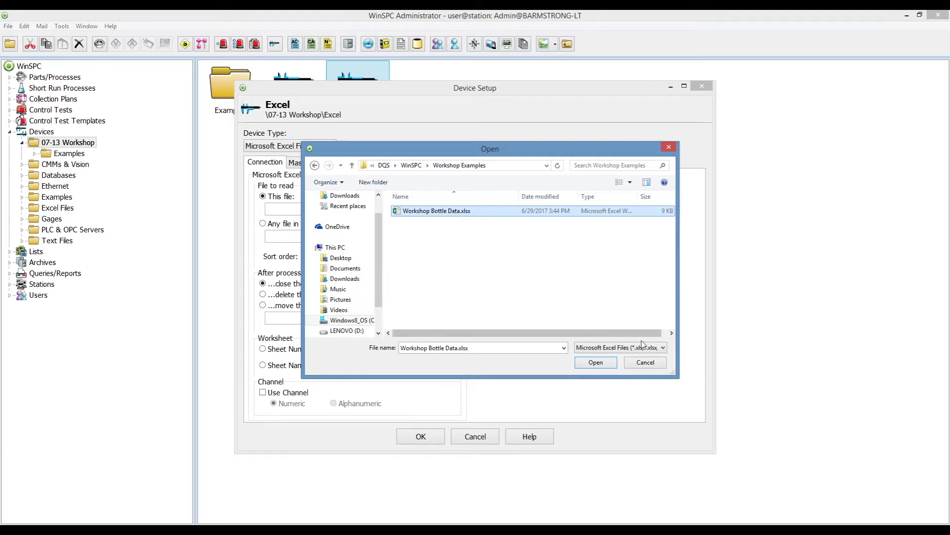
click(596, 362)
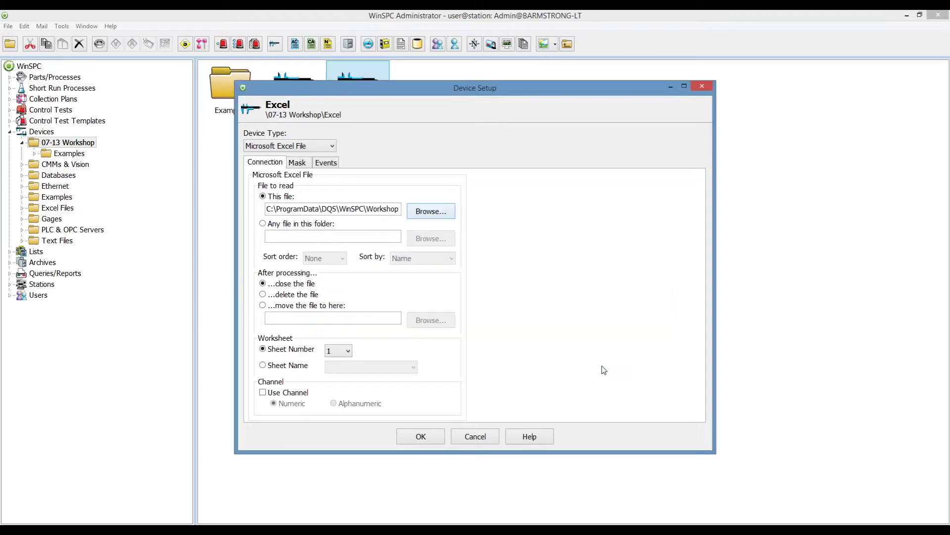
Keep 'This file', close the file after processing, and leave Sheet Number at 1.
click(268, 226)
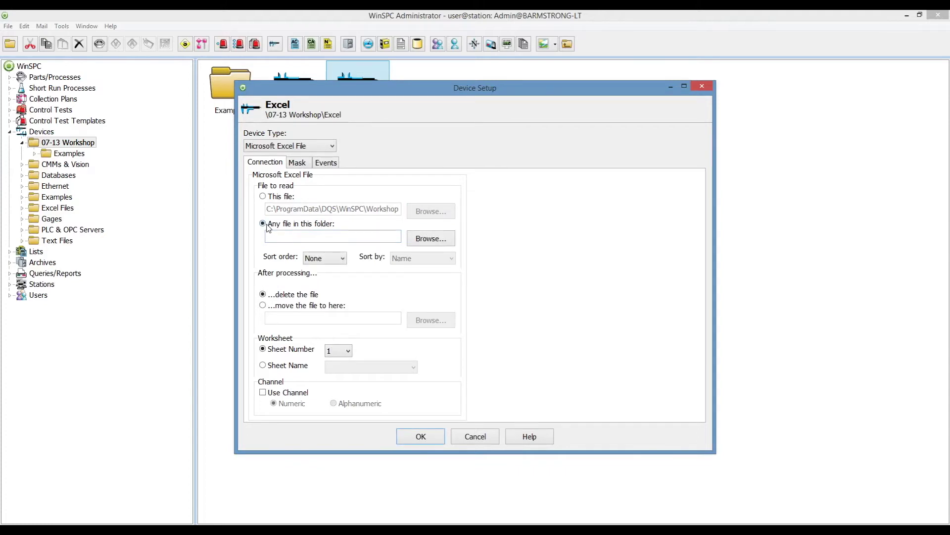
click(333, 259)
click(334, 259)
click(266, 199)
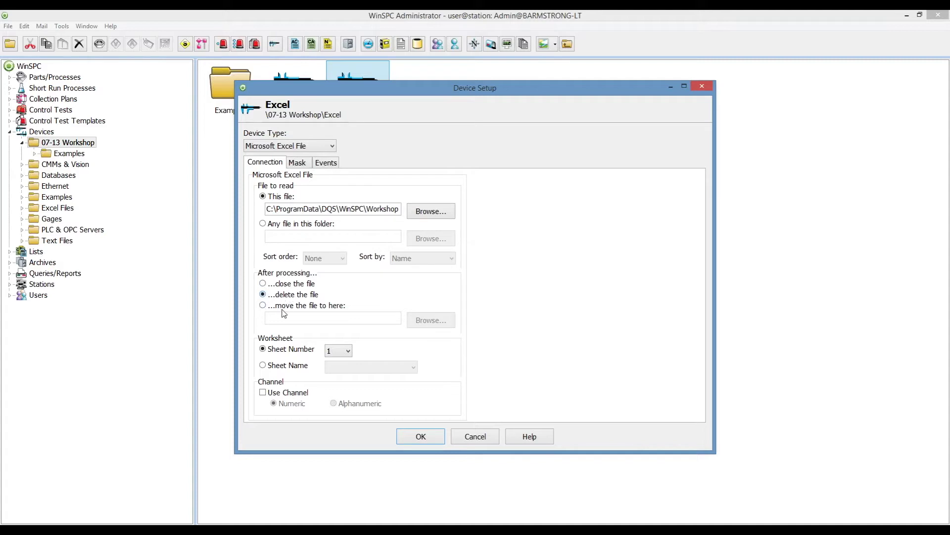
click(286, 307)
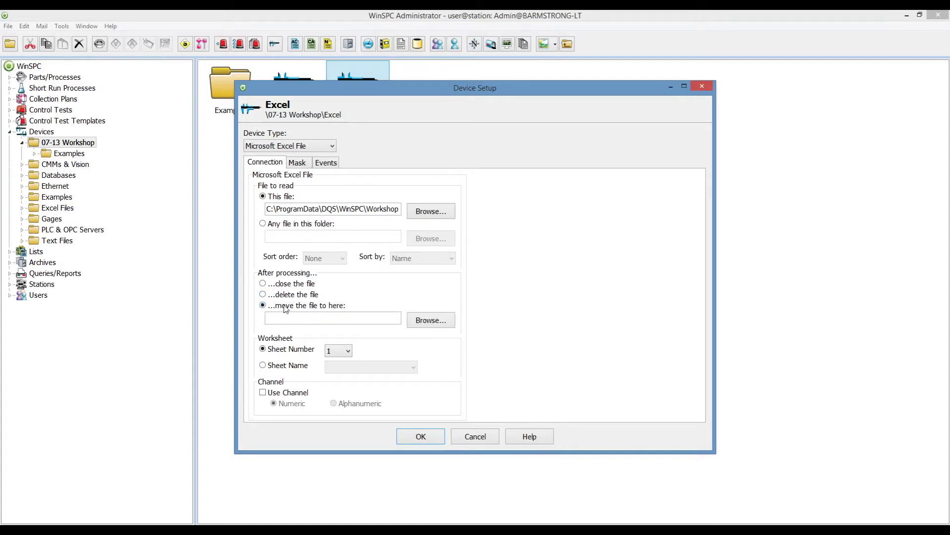
click(284, 287)
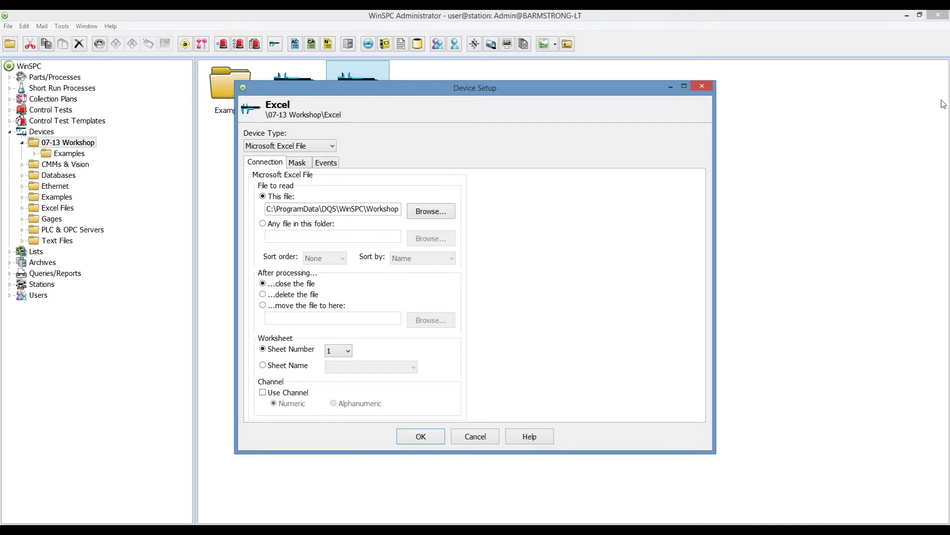
key(alt+Tab)
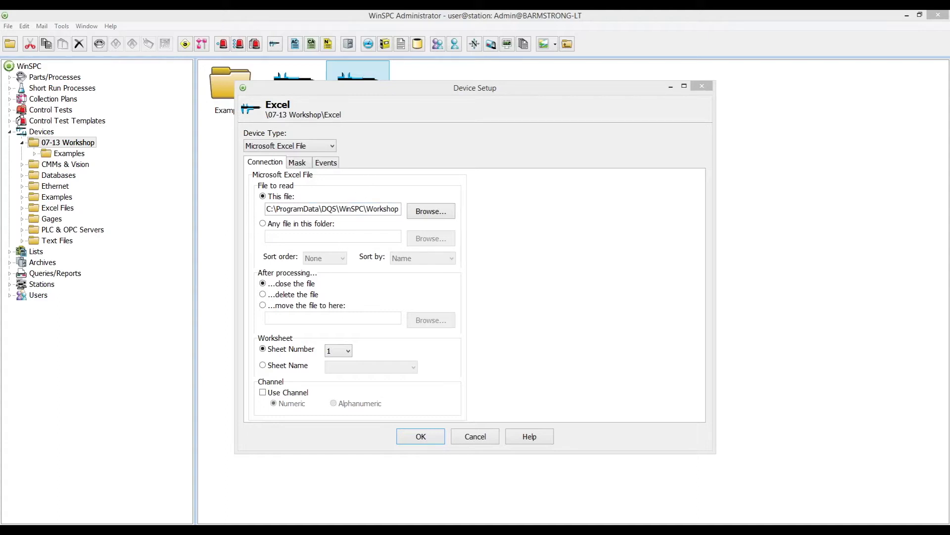
click(349, 351)
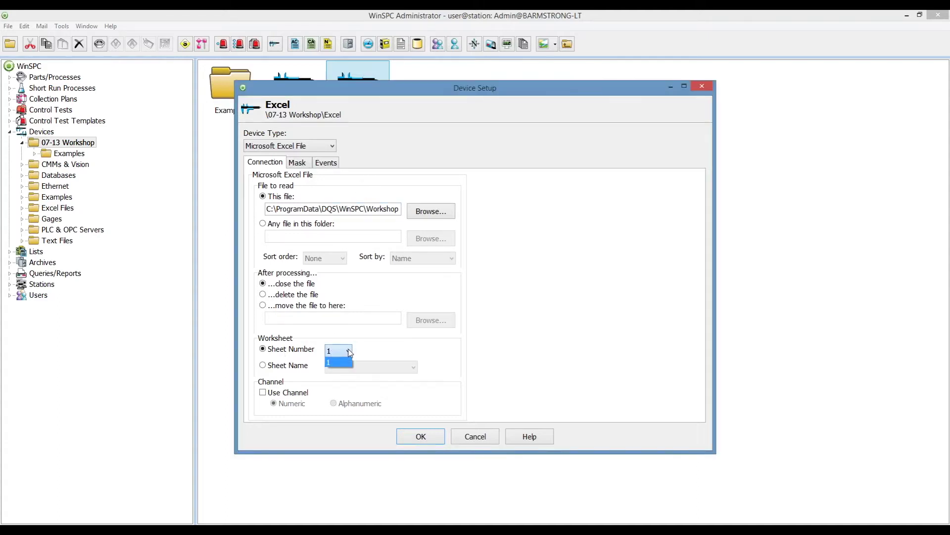
click(349, 351)
Get a reading on the Mask tab and review cells B1 (line 6), B2 (press 3) and A4 Lot Number.
click(298, 163)
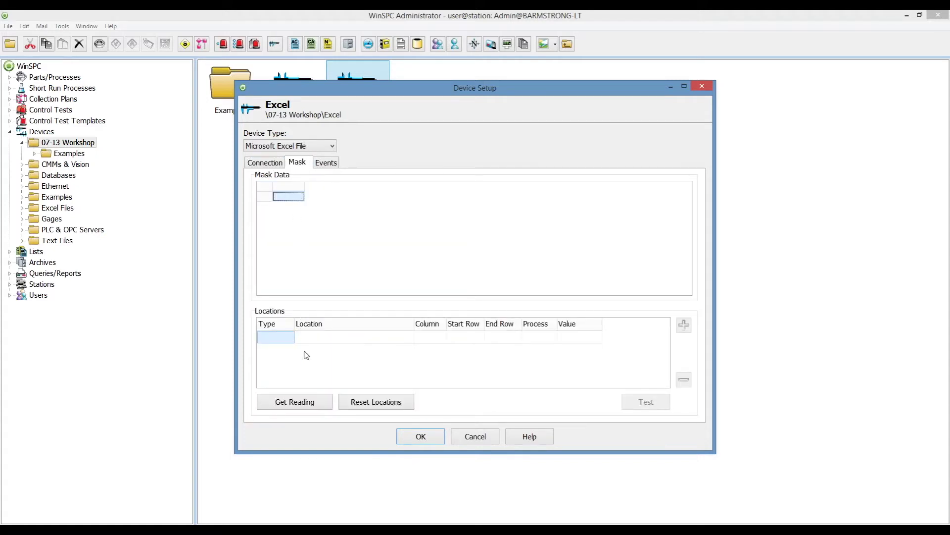
click(299, 407)
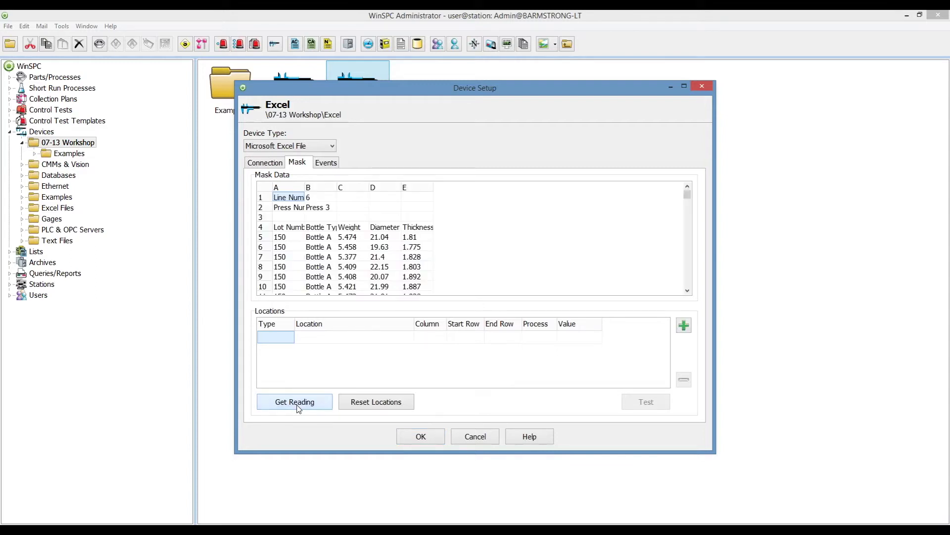
click(688, 291)
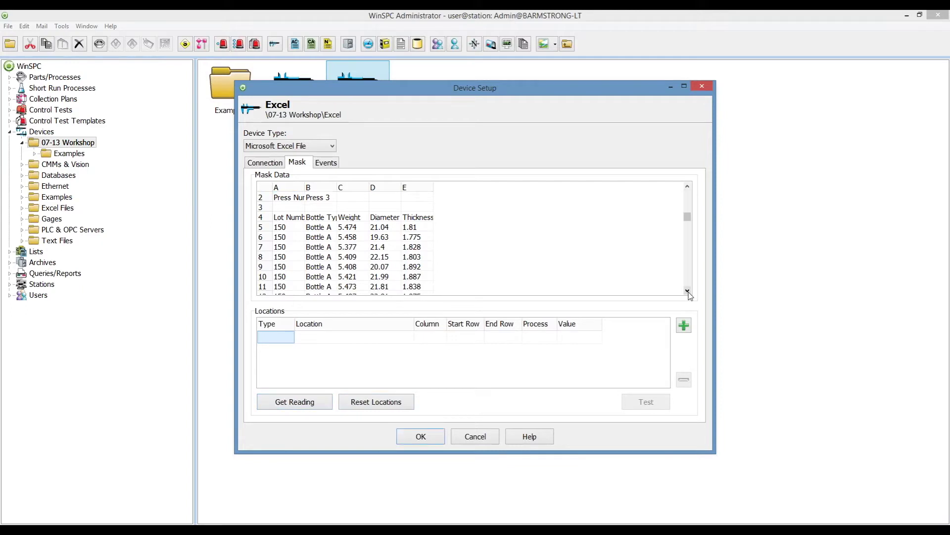
click(687, 291)
click(687, 291)
click(688, 291)
click(690, 203)
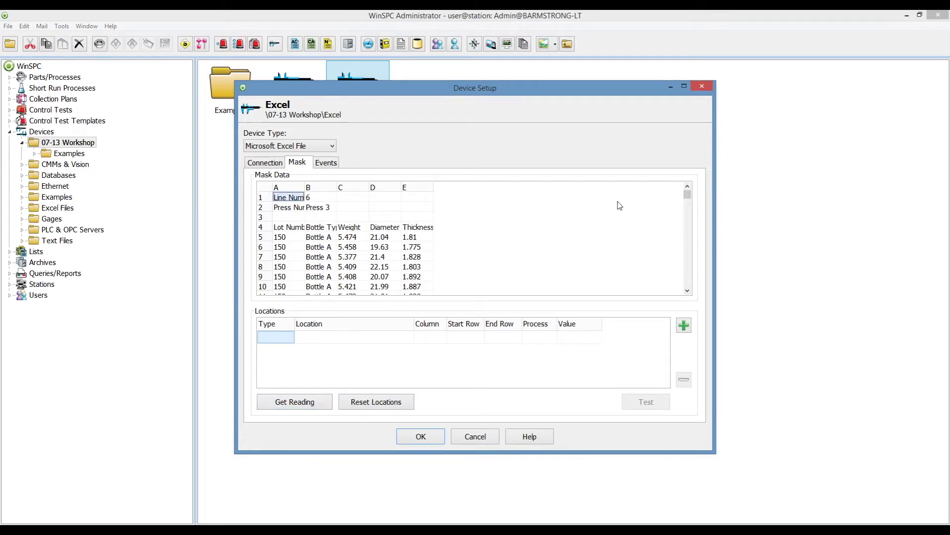
click(322, 198)
click(326, 209)
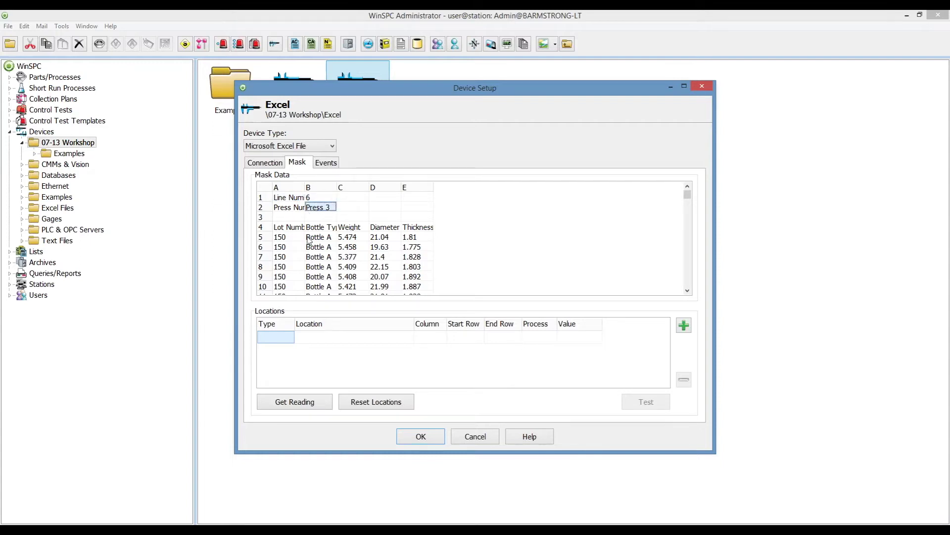
click(280, 230)
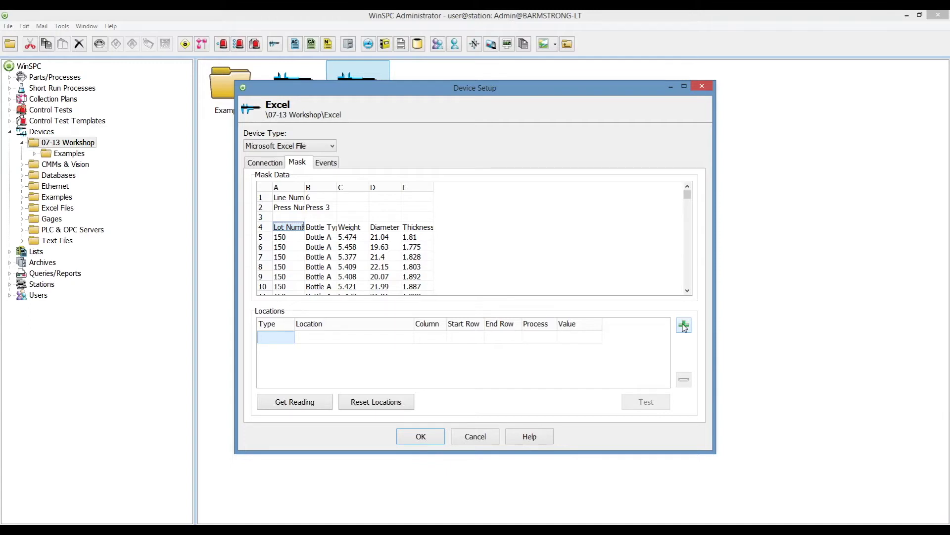
Add three tag locations named Line Number, Press Number and Lot Number.
click(684, 326)
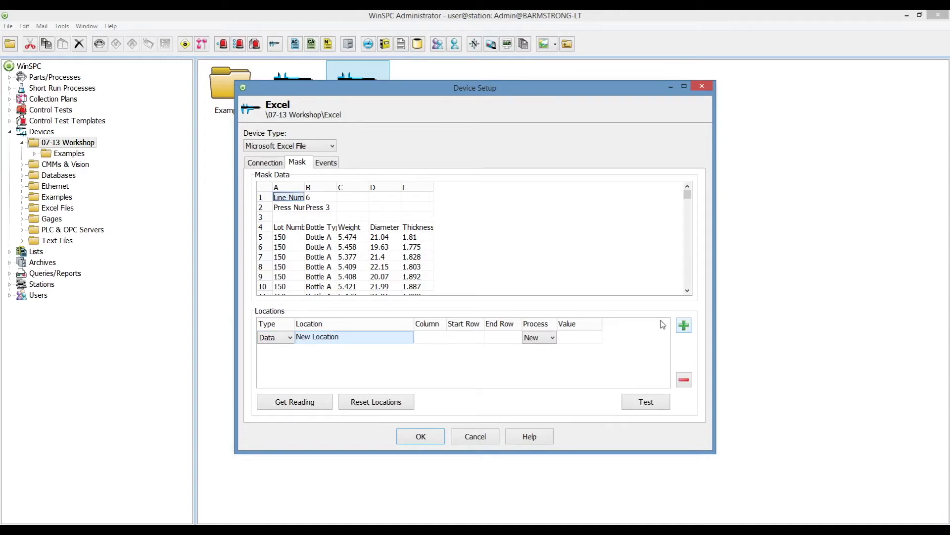
click(290, 338)
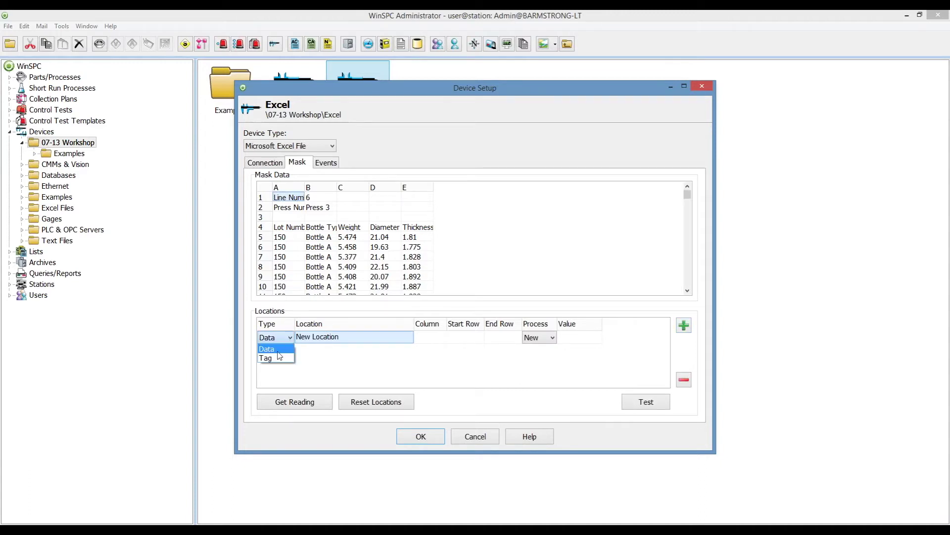
click(276, 360)
click(334, 341)
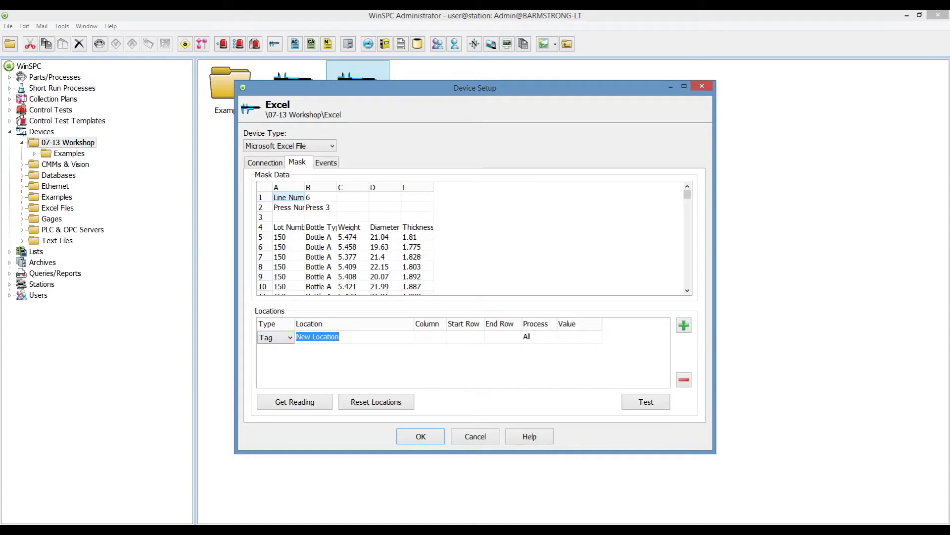
text(Line Number)
click(684, 327)
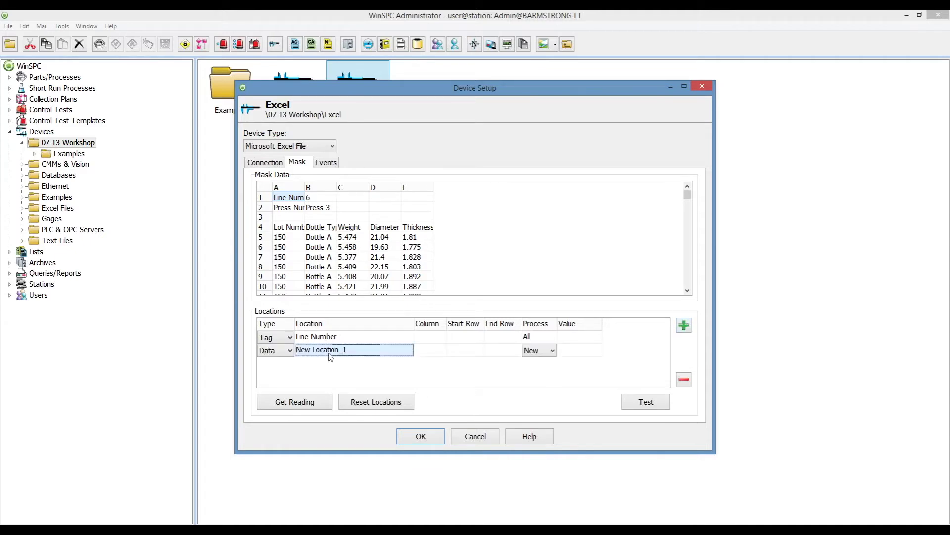
click(290, 351)
click(277, 371)
key(Tab)
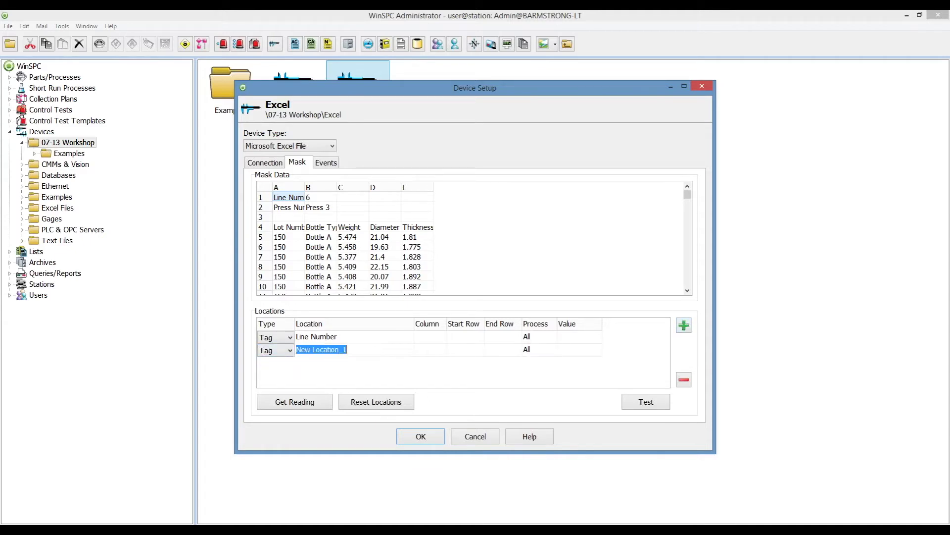
text(Press Number)
click(684, 326)
click(287, 363)
click(279, 386)
text(Lot Number)
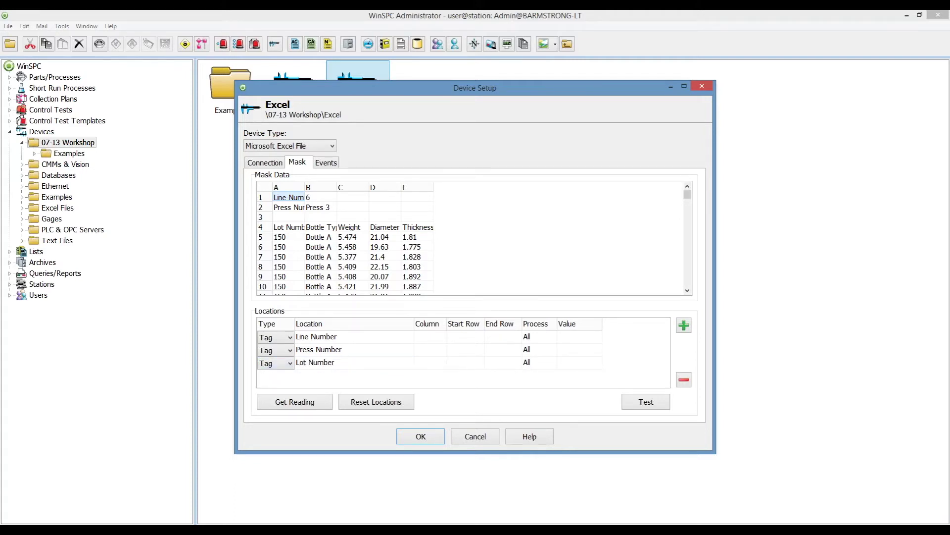
click(383, 341)
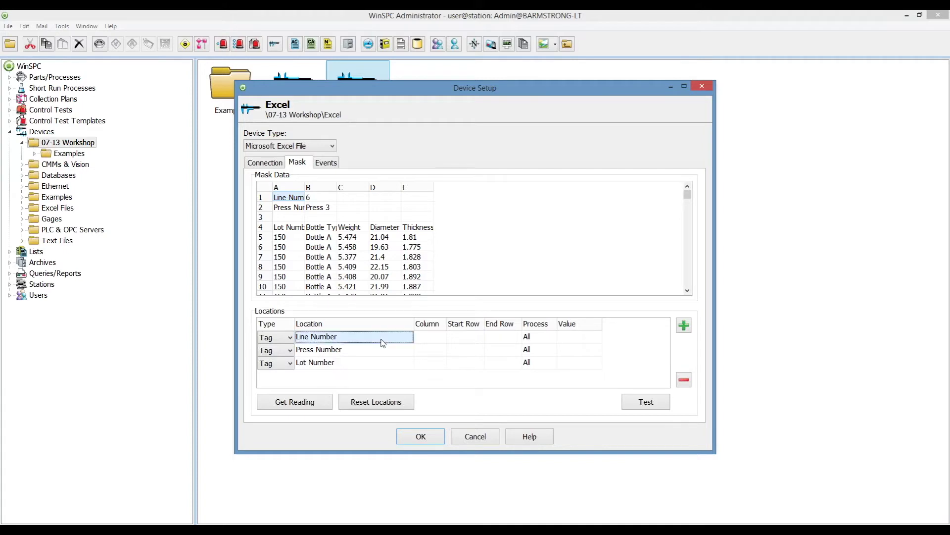
Add two data locations named Weight and Diameter.
click(683, 326)
click(351, 380)
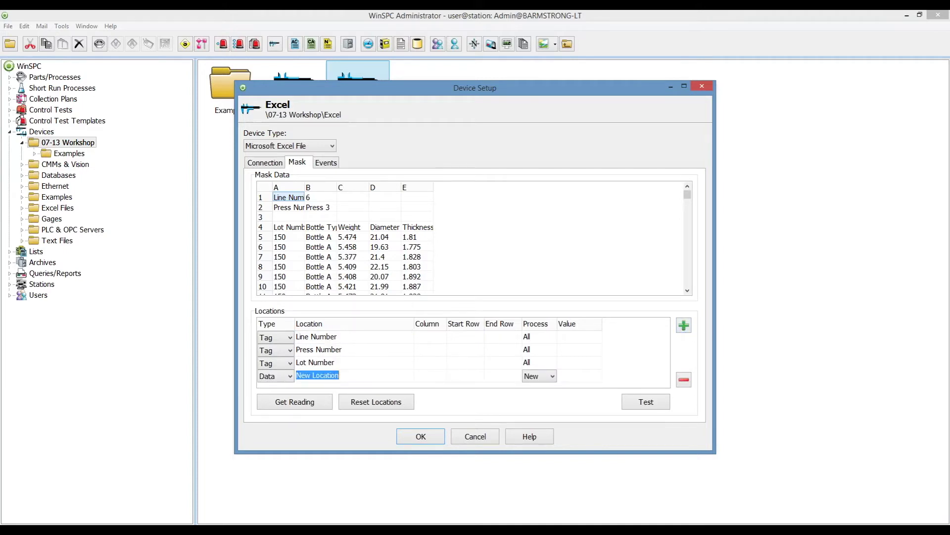
text(Weight)
click(684, 325)
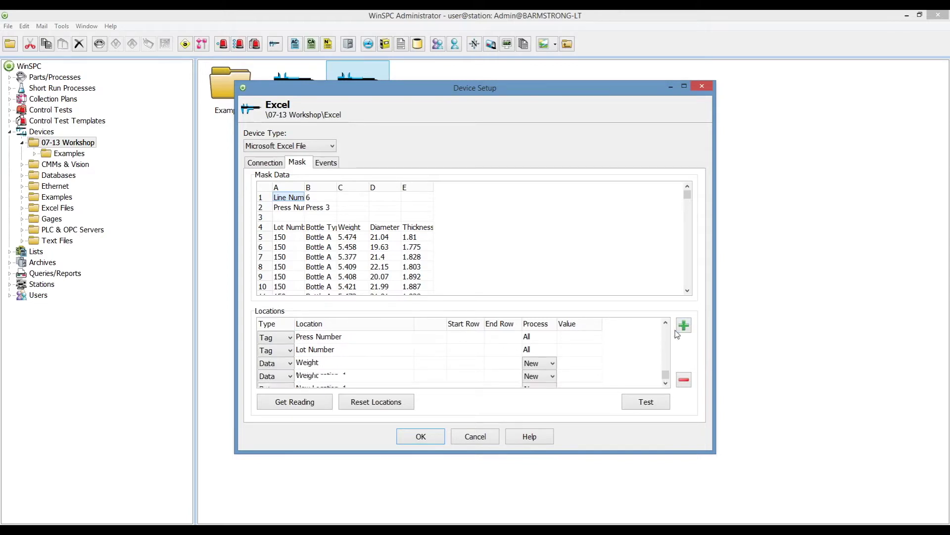
click(360, 379)
text(Diameter)
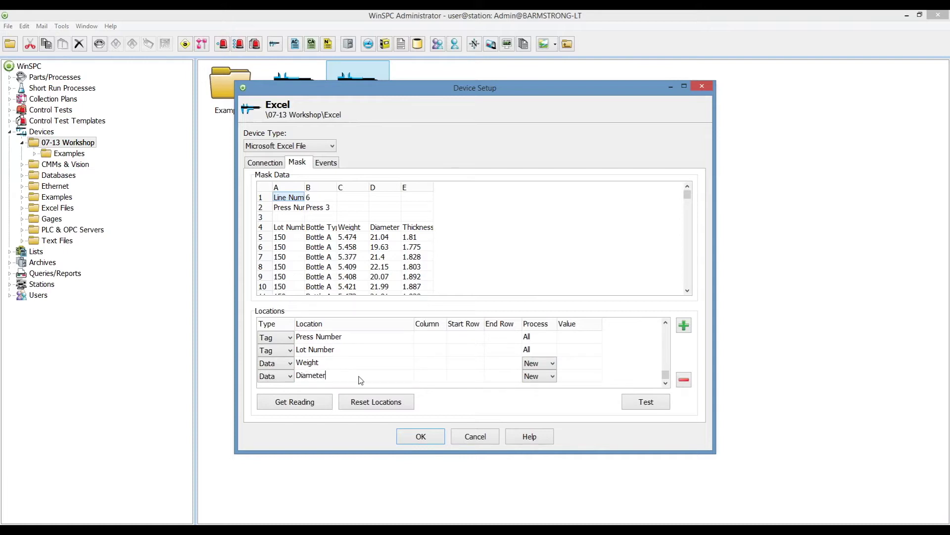
click(665, 342)
click(386, 337)
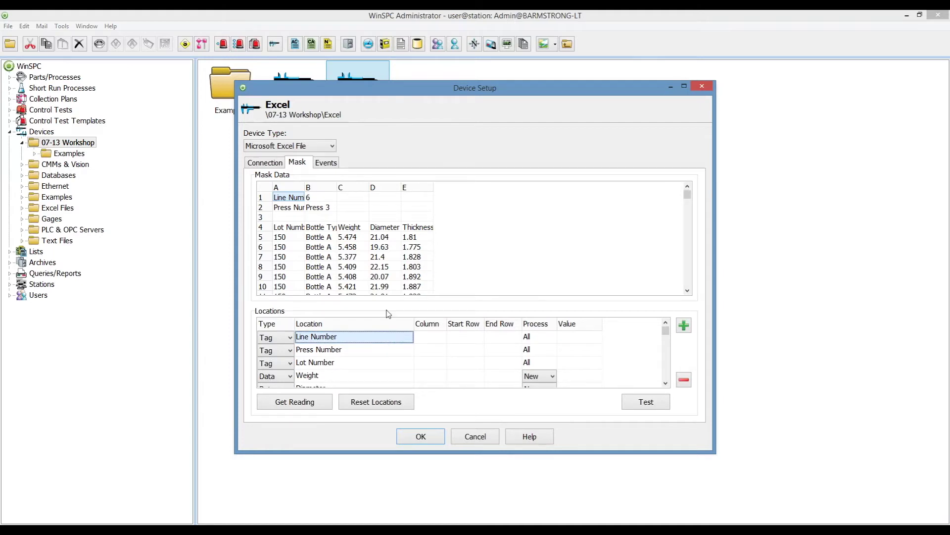
Map Line Number to cell B1 and Press Number to cell B2.
click(319, 198)
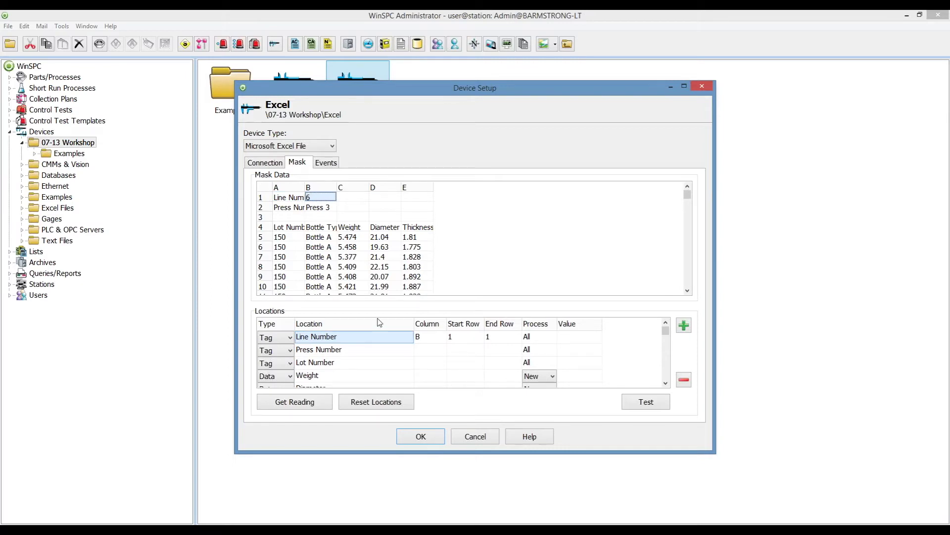
click(358, 352)
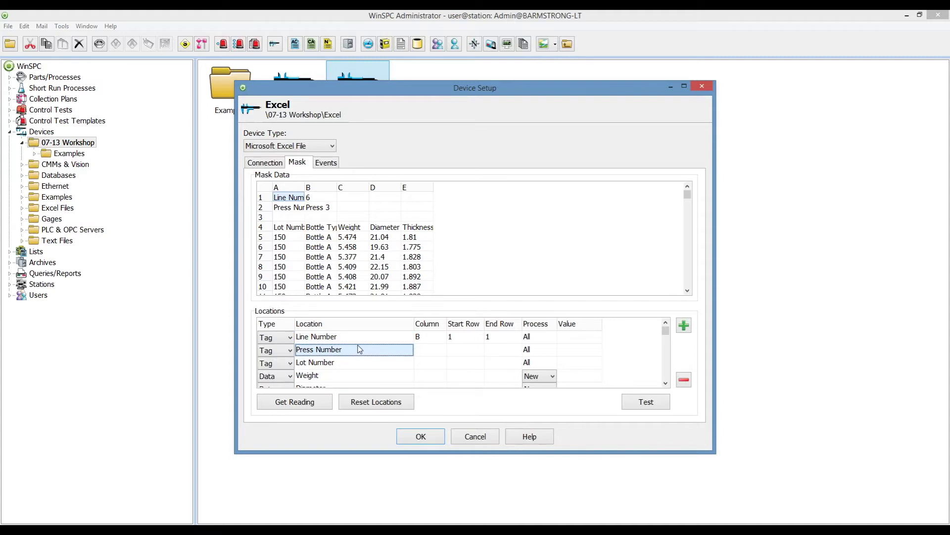
click(317, 208)
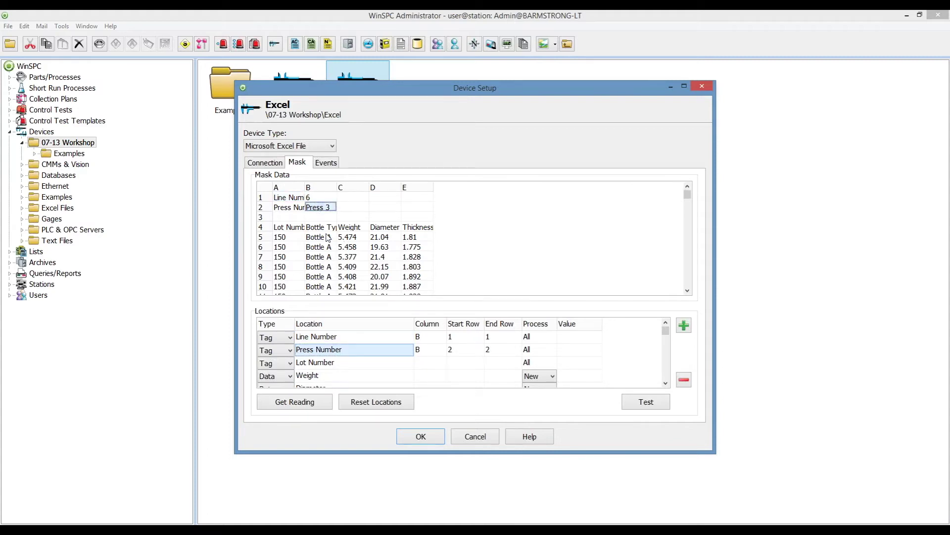
Map Lot Number, Weight and Diameter to A5, C5 and D5, each with End Row *.
click(352, 364)
click(282, 239)
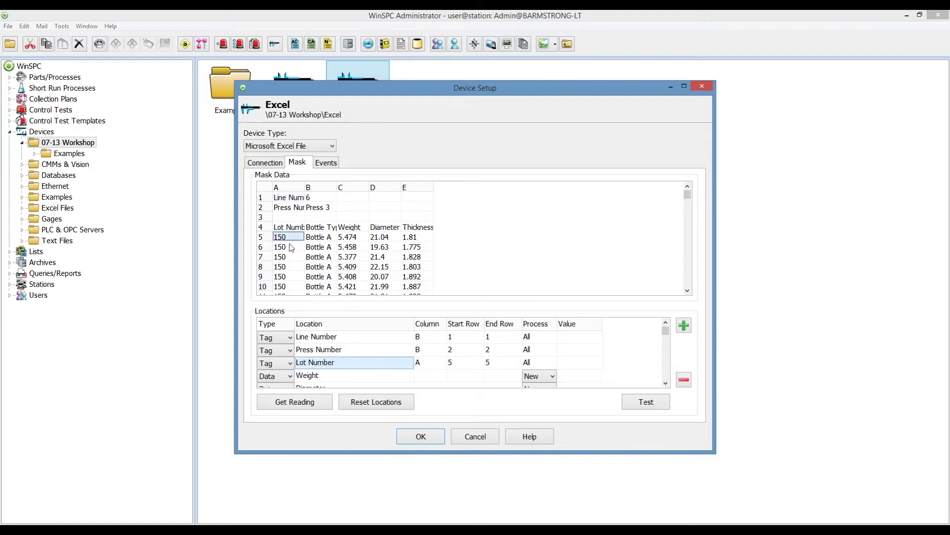
click(509, 368)
text(*)
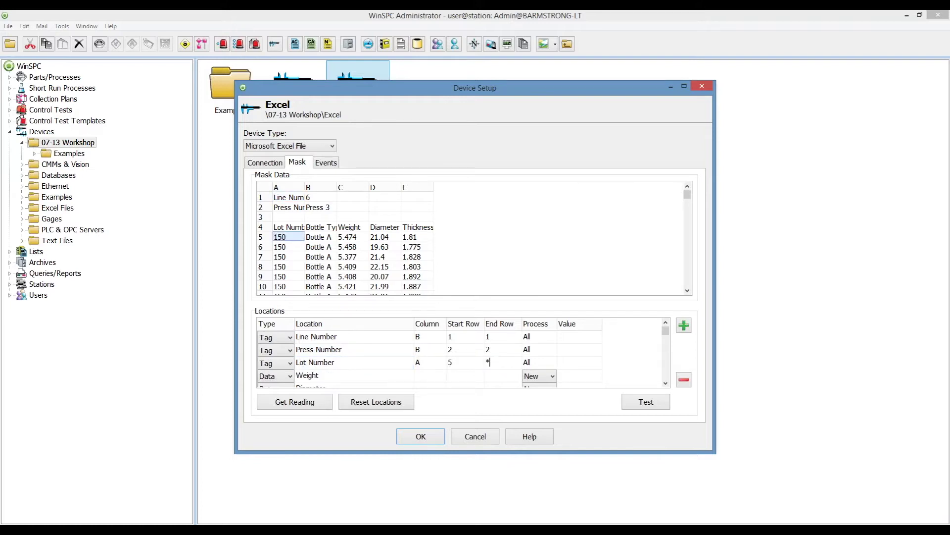
click(383, 379)
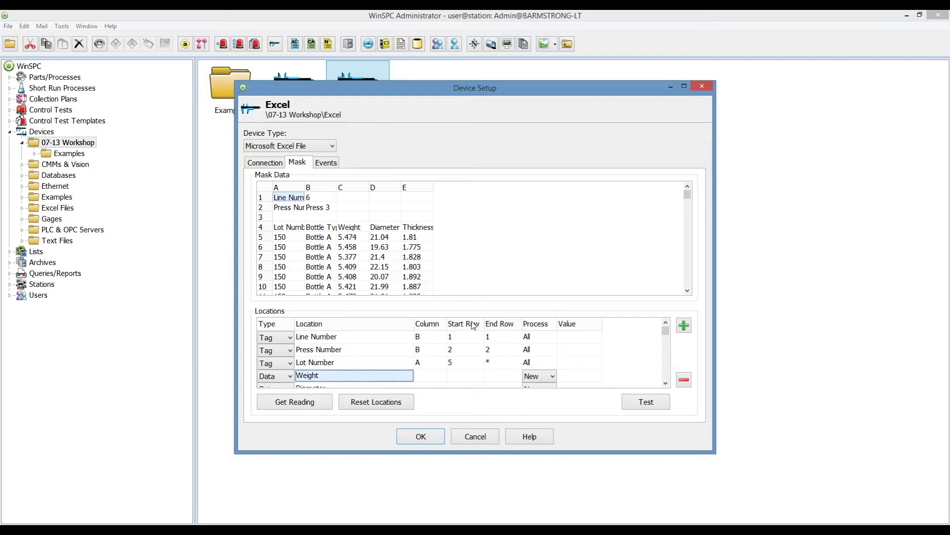
click(352, 237)
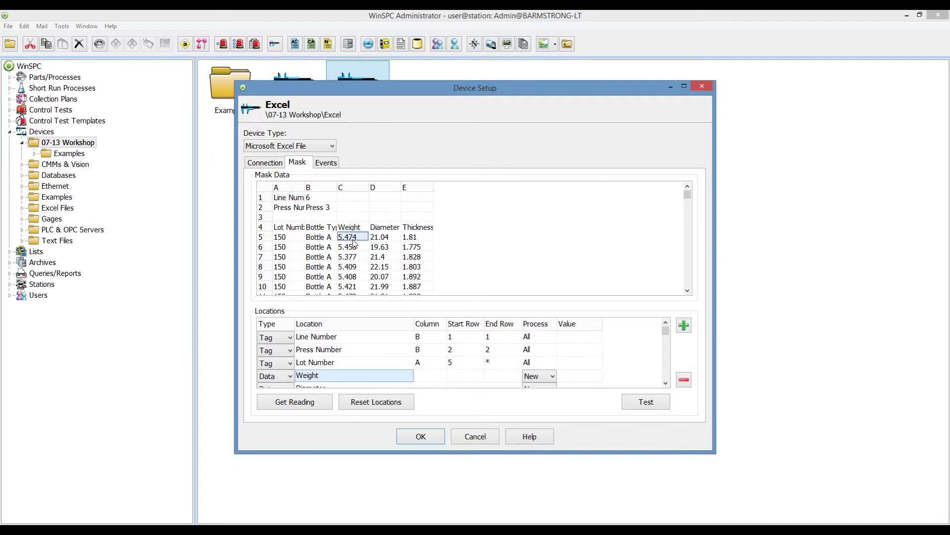
click(495, 377)
text(*)
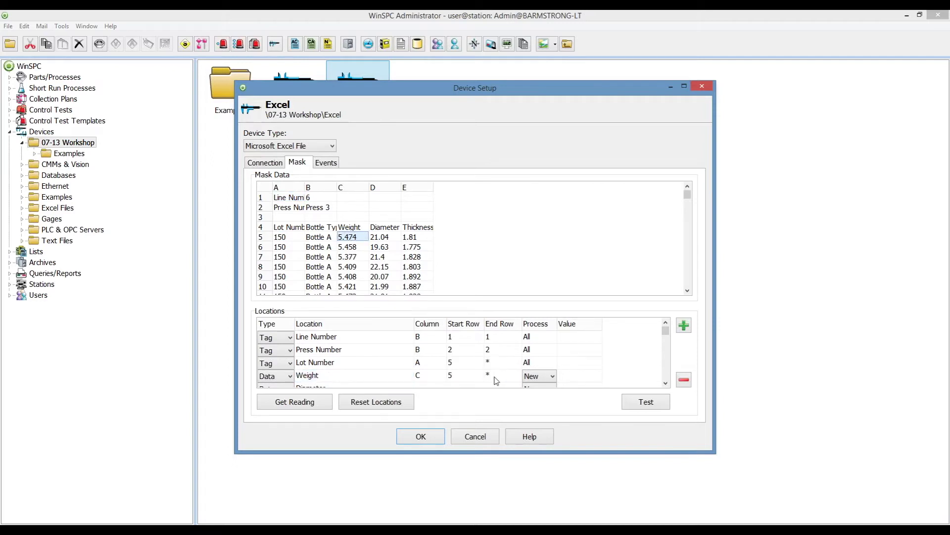
click(666, 383)
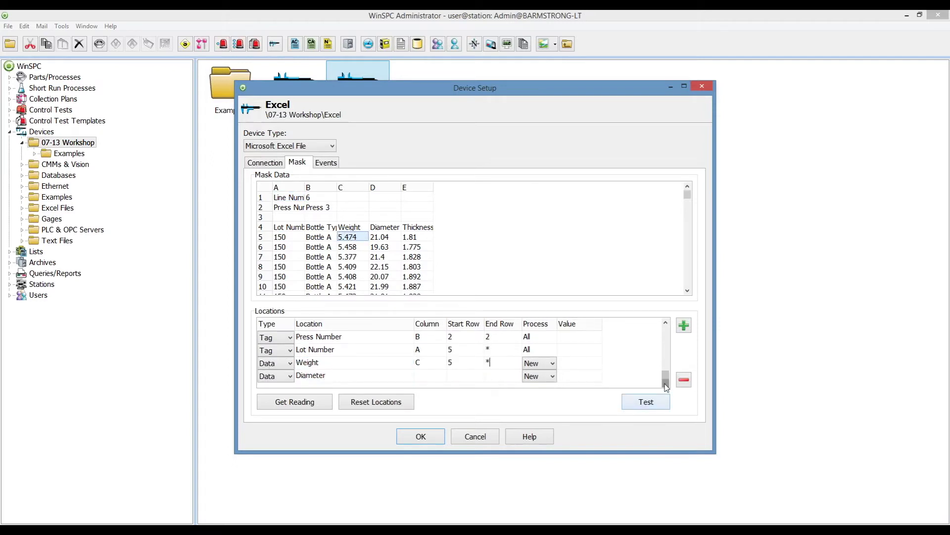
click(353, 376)
click(386, 238)
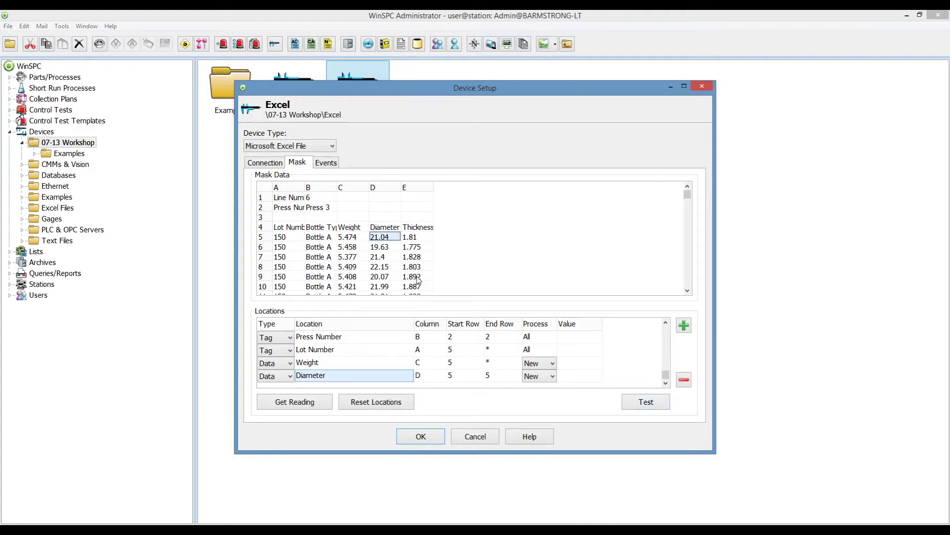
click(506, 377)
text(*)
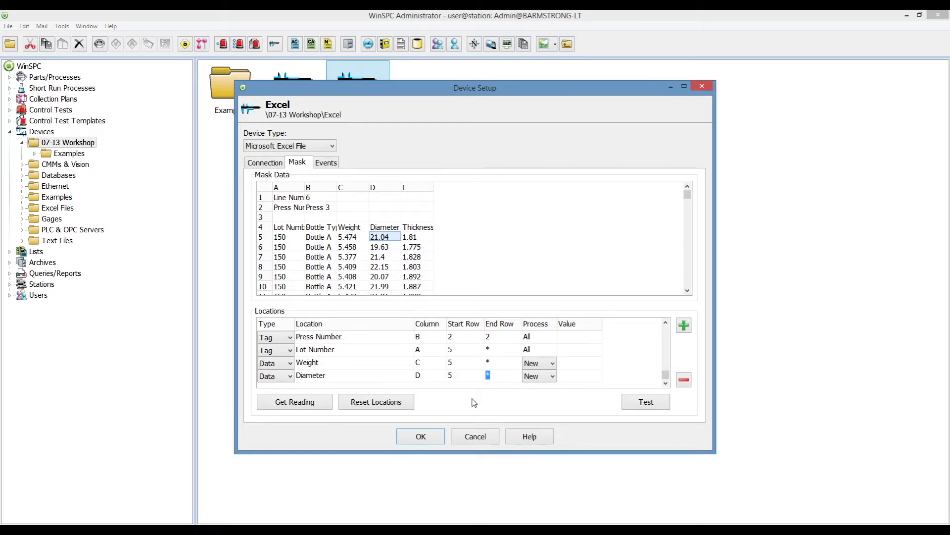
click(550, 376)
Set Diameter's Process to New and test the mask, reviewing each location's mapping.
click(544, 391)
click(549, 376)
click(541, 397)
click(643, 403)
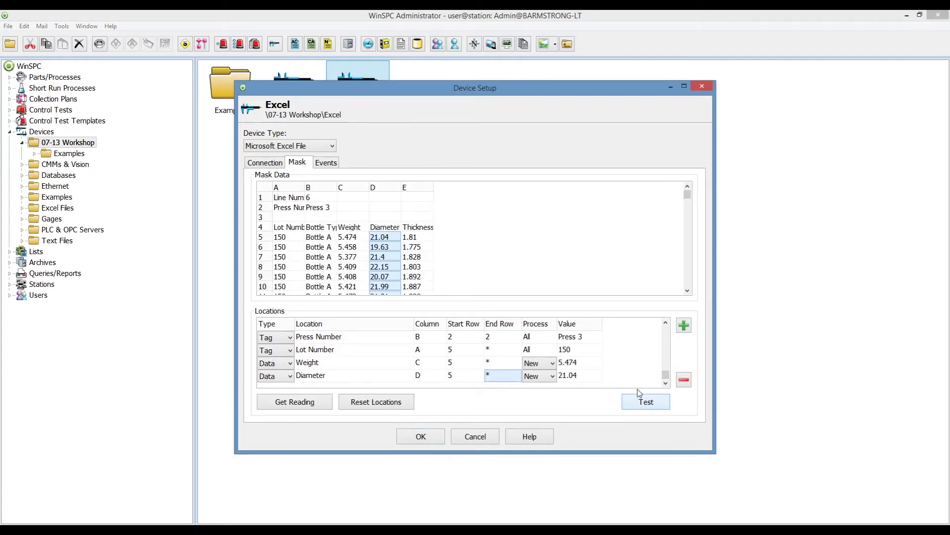
click(666, 322)
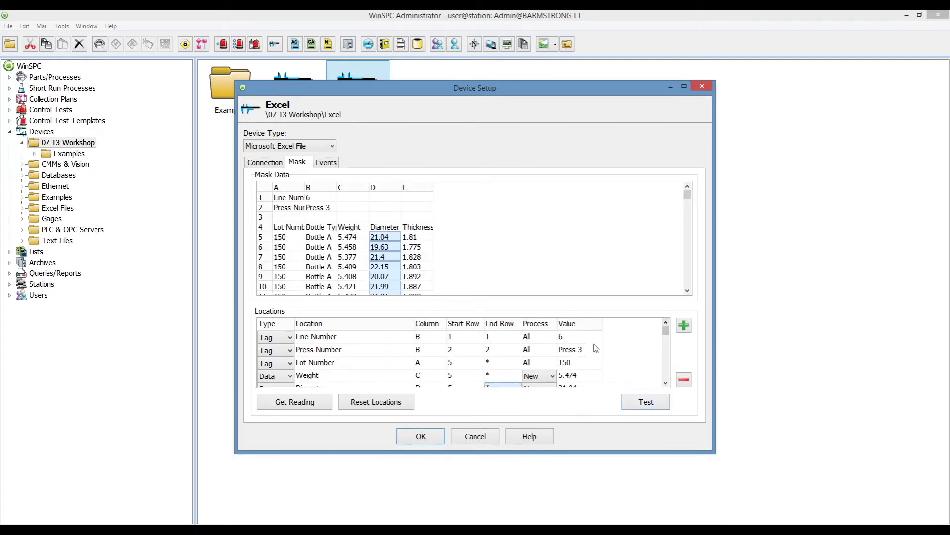
click(321, 339)
click(328, 352)
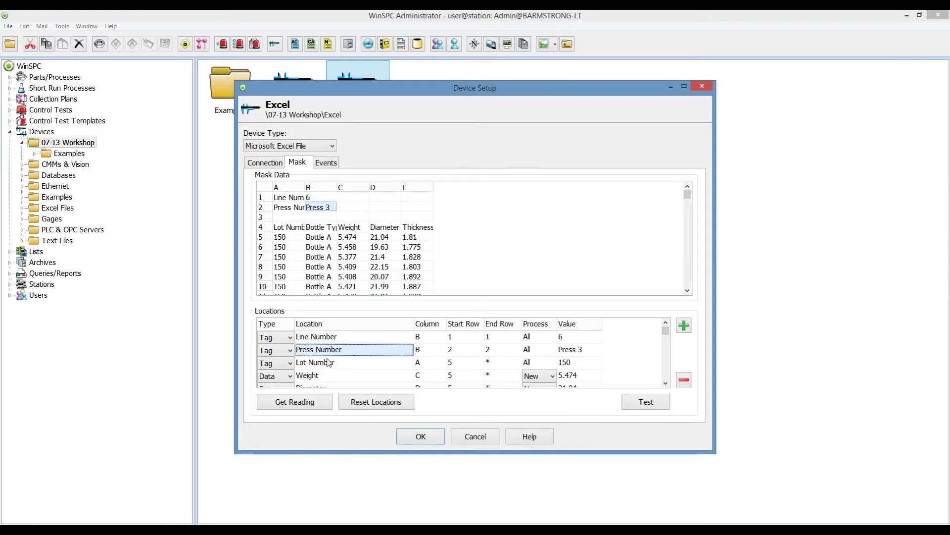
click(329, 364)
click(328, 380)
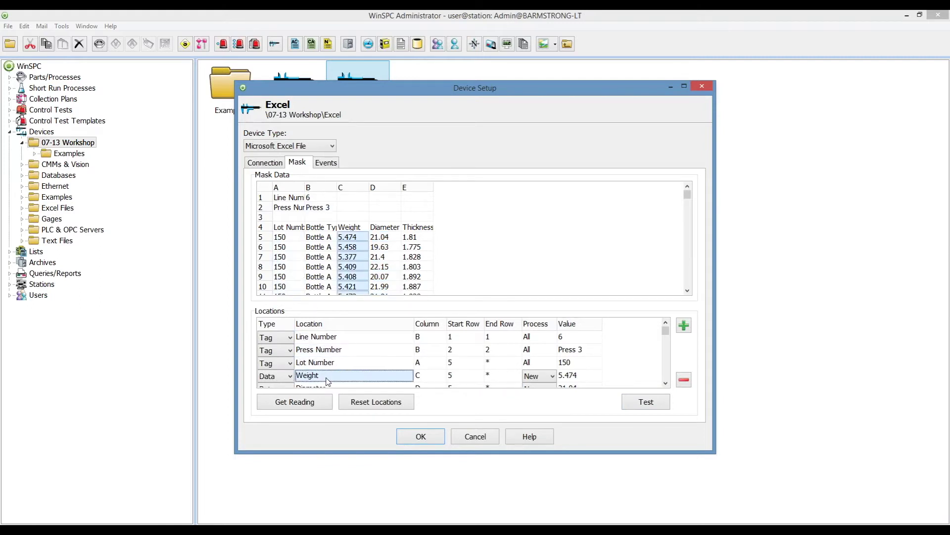
Save the Excel device setup and open the Bottle collection plan.
click(432, 439)
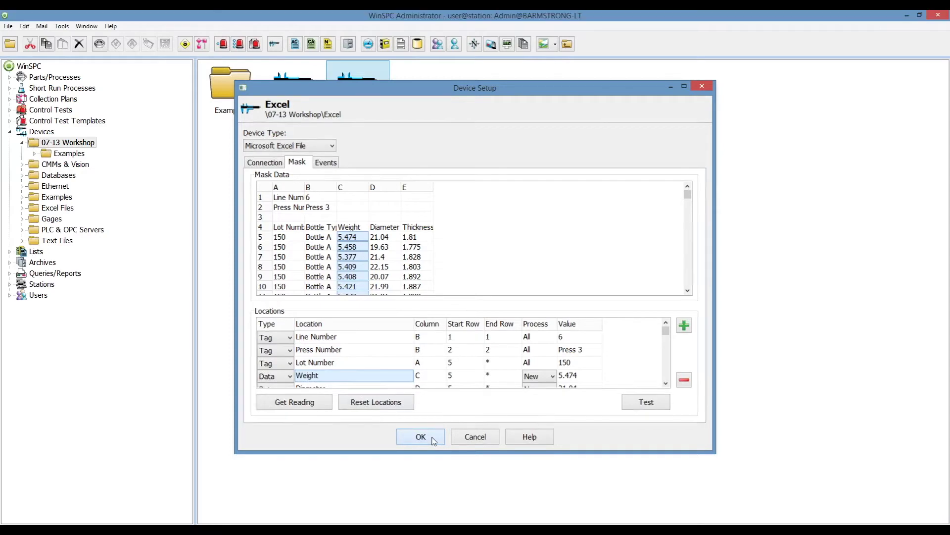
click(58, 100)
click(284, 87)
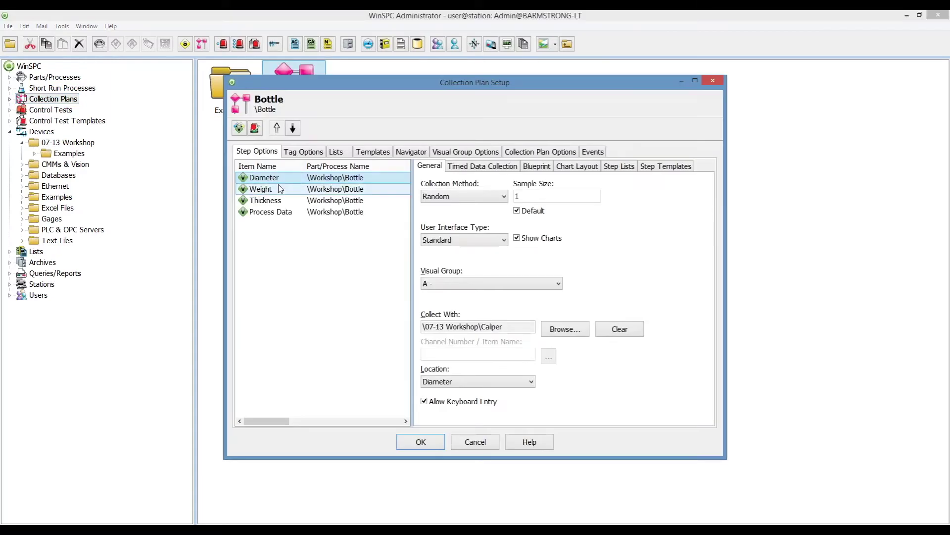
Assign the 07-13 Workshop Excel device to both the Diameter and Weight steps.
ctrl+click(274, 191)
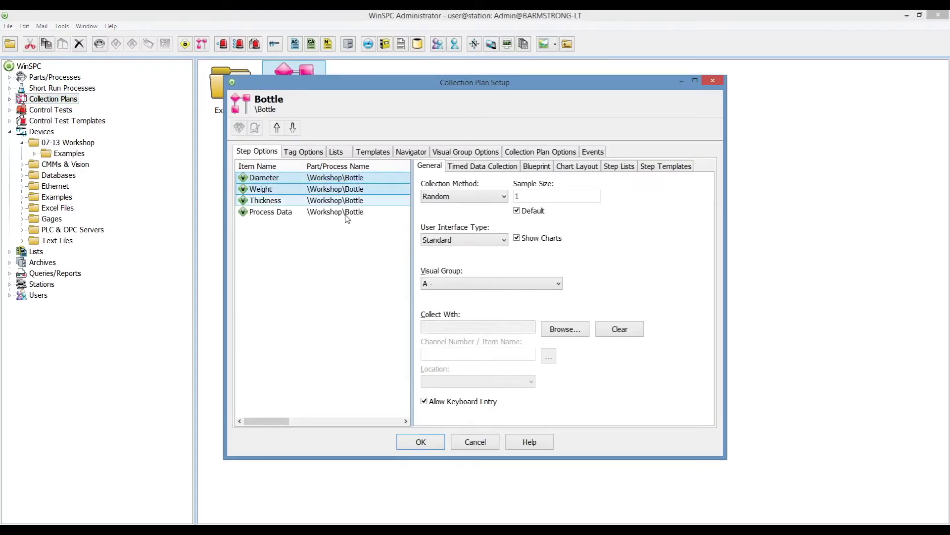
click(565, 330)
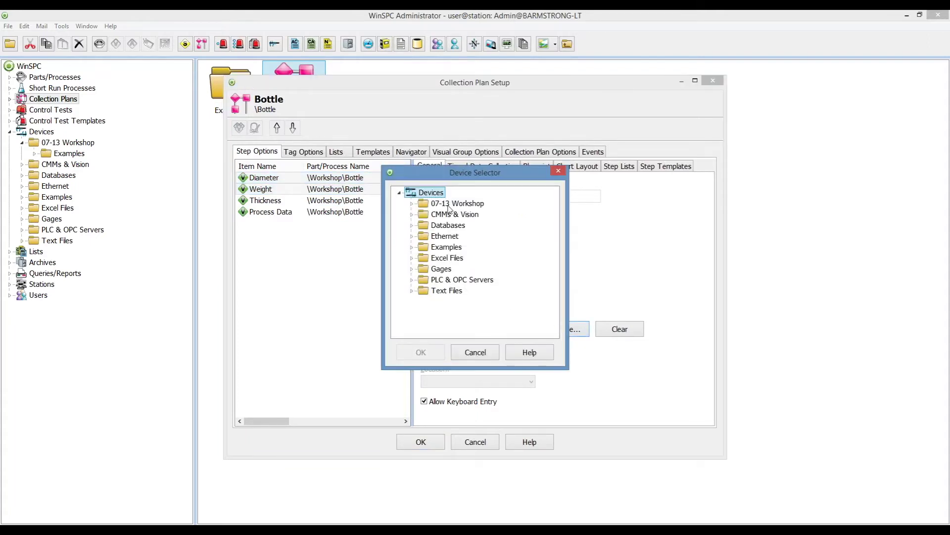
click(449, 207)
double_click(449, 207)
click(452, 236)
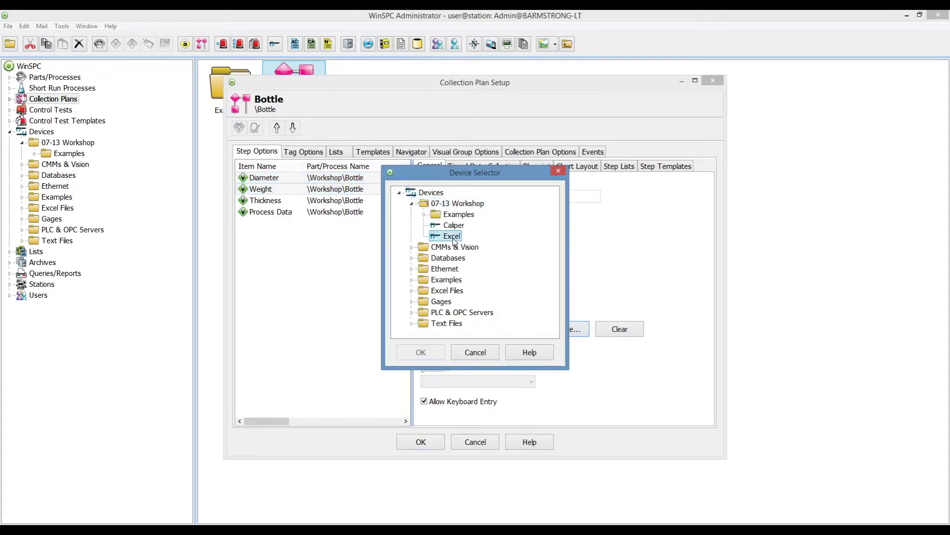
click(421, 352)
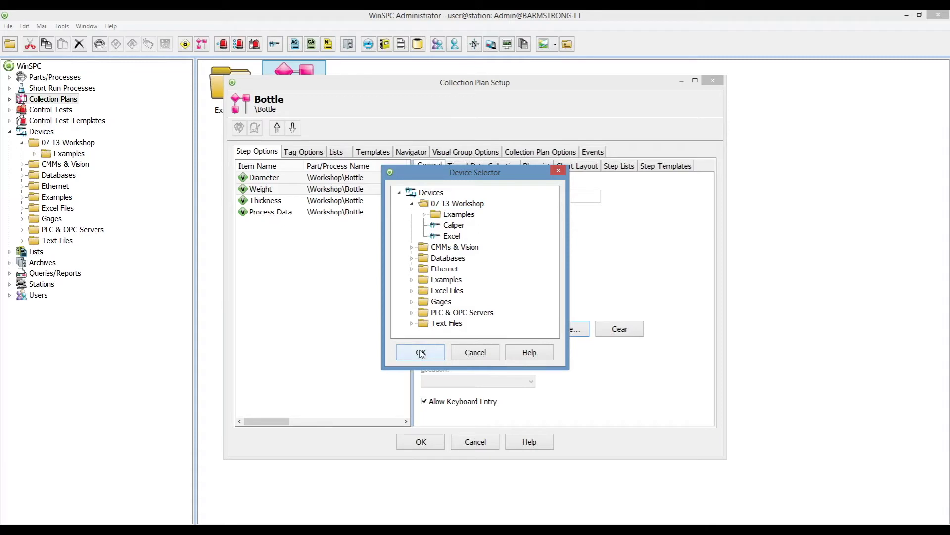
Set the Diameter step's location to Diameter and the Weight step's to Weight.
click(285, 181)
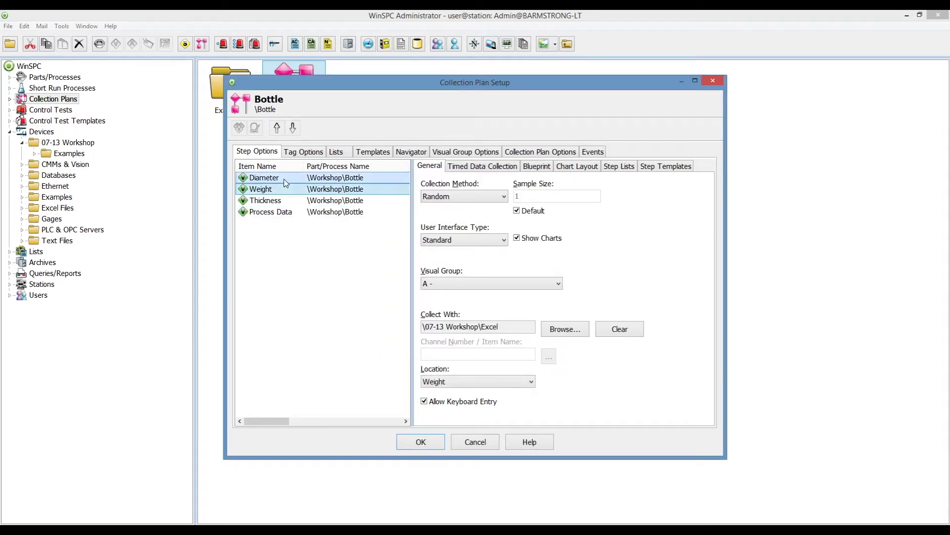
click(480, 382)
click(464, 402)
click(262, 189)
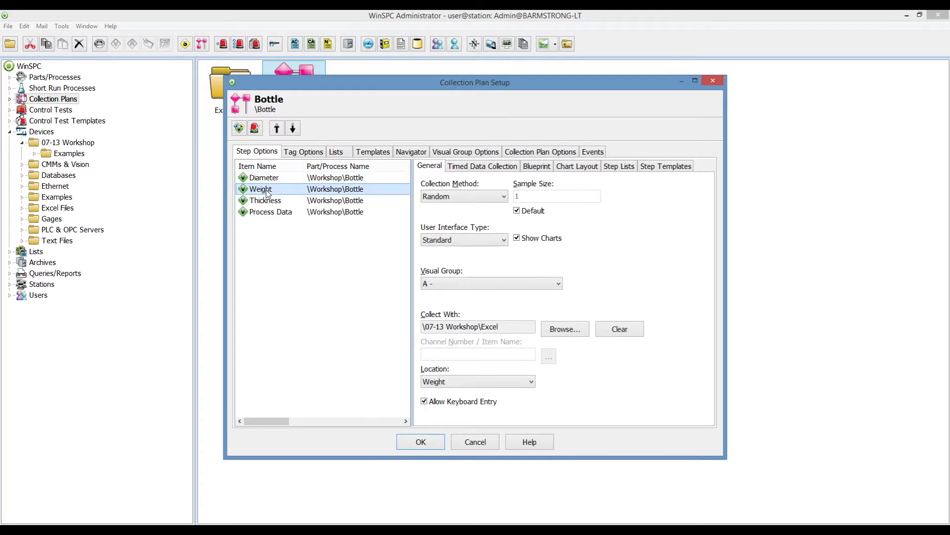
click(490, 383)
click(490, 384)
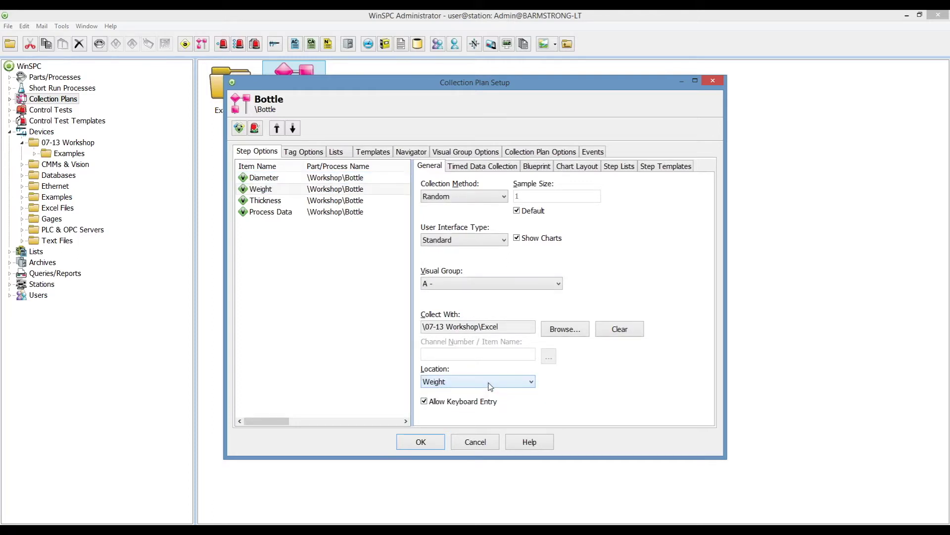
Assign the 07-13 Workshop Excel device to the Line Number, Press Number and Lot Number tags.
click(309, 152)
ctrl+click(282, 201)
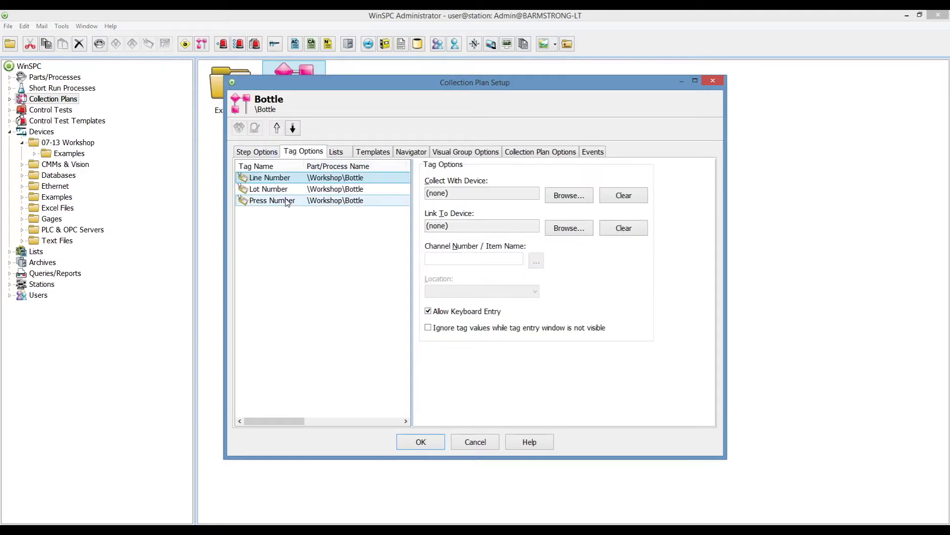
click(283, 203)
shift+click(275, 179)
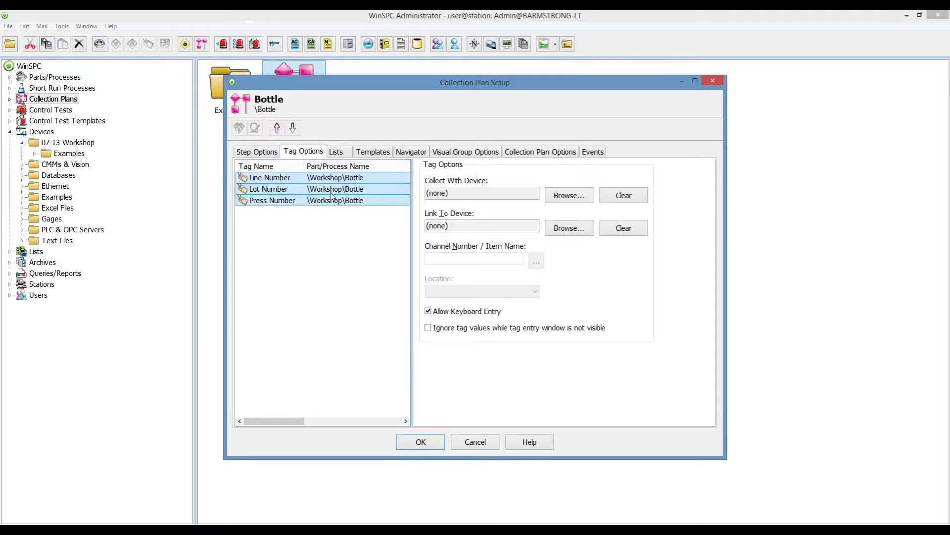
click(563, 198)
double_click(456, 204)
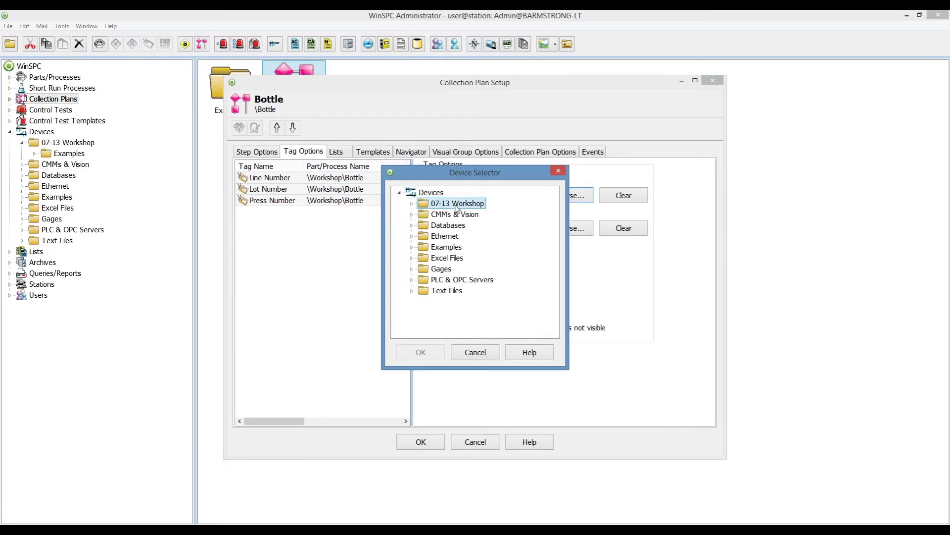
click(448, 237)
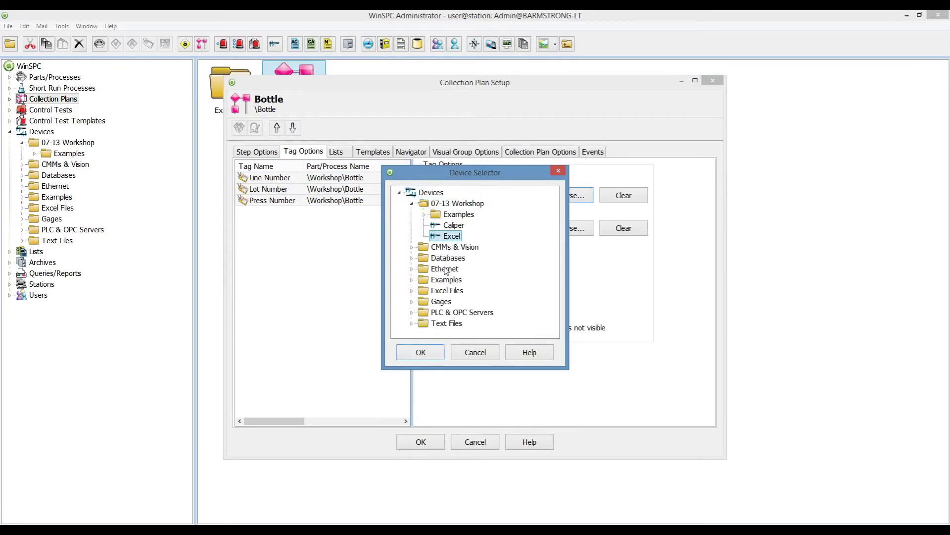
click(438, 352)
Set the Lot Number and Press Number tag locations to their matching names, then return to Step Options.
click(286, 179)
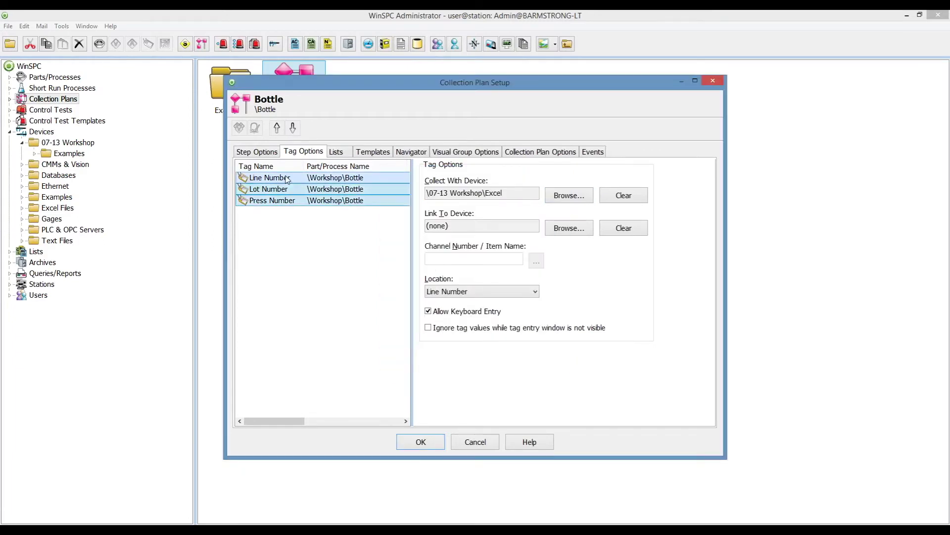
click(292, 188)
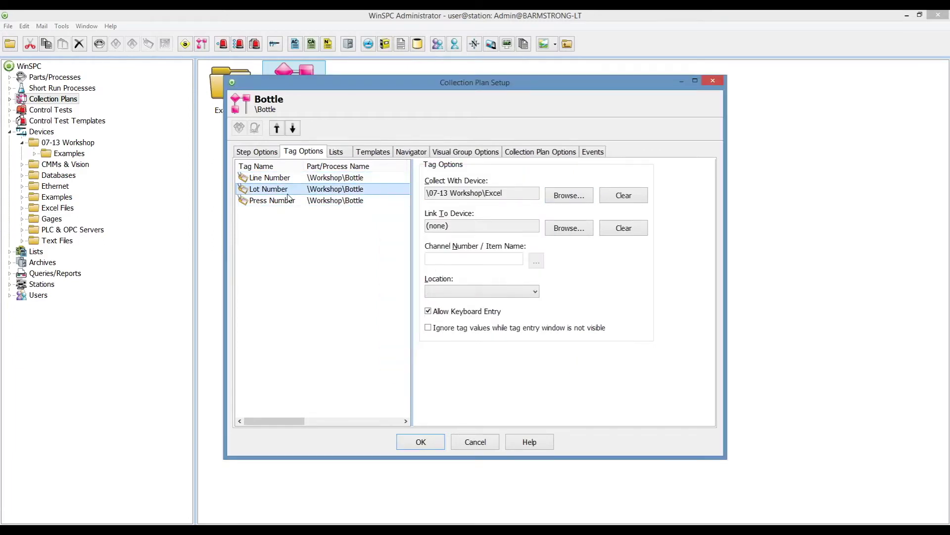
click(481, 292)
click(468, 320)
click(285, 201)
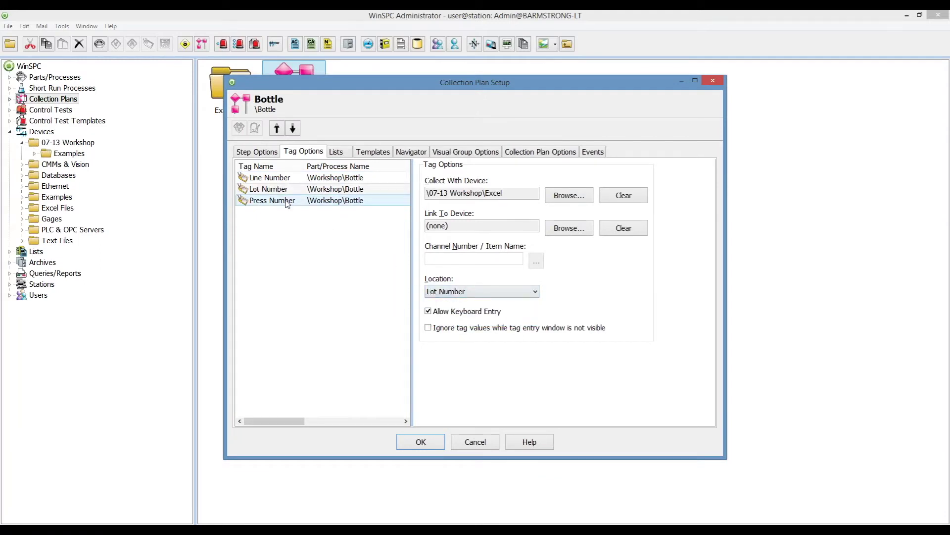
click(481, 292)
click(466, 313)
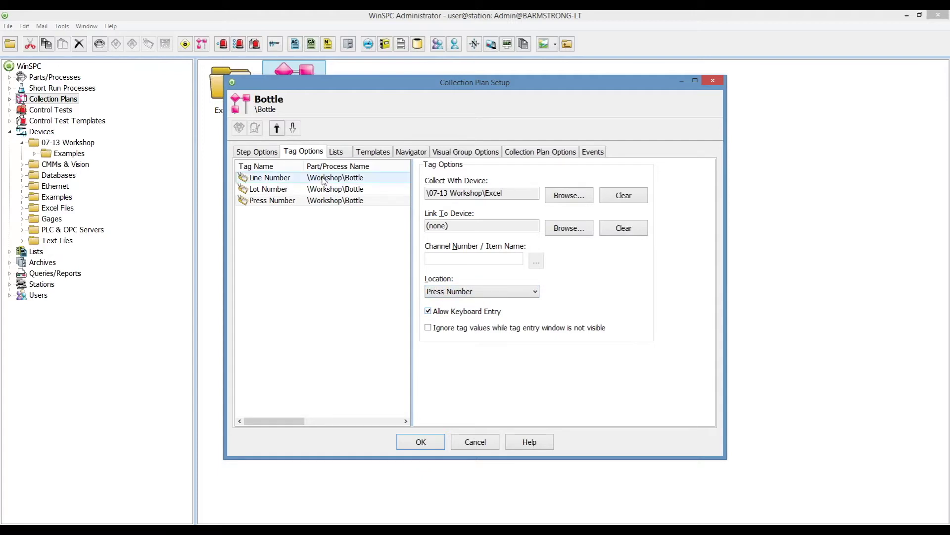
click(272, 152)
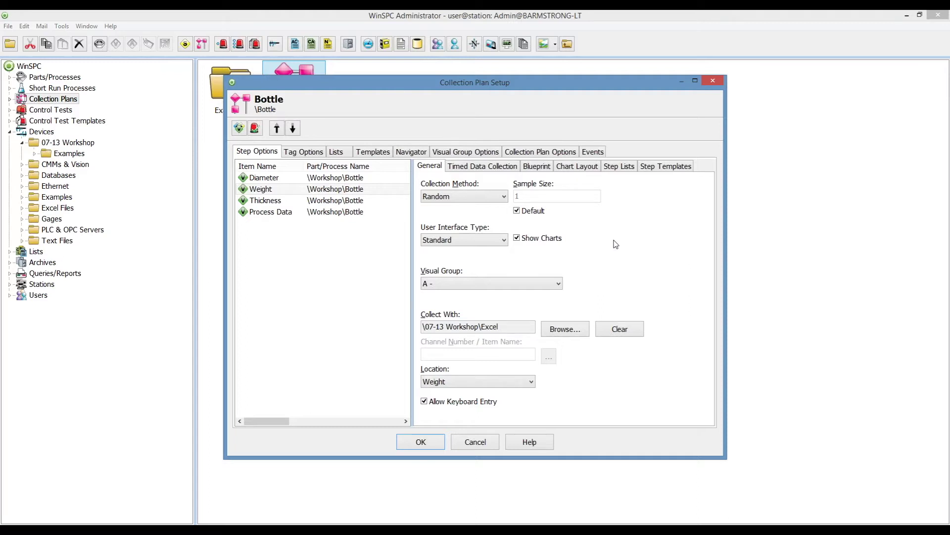
Set the Bottle plan's 'Prompt current device on' collection option to F10.
click(539, 152)
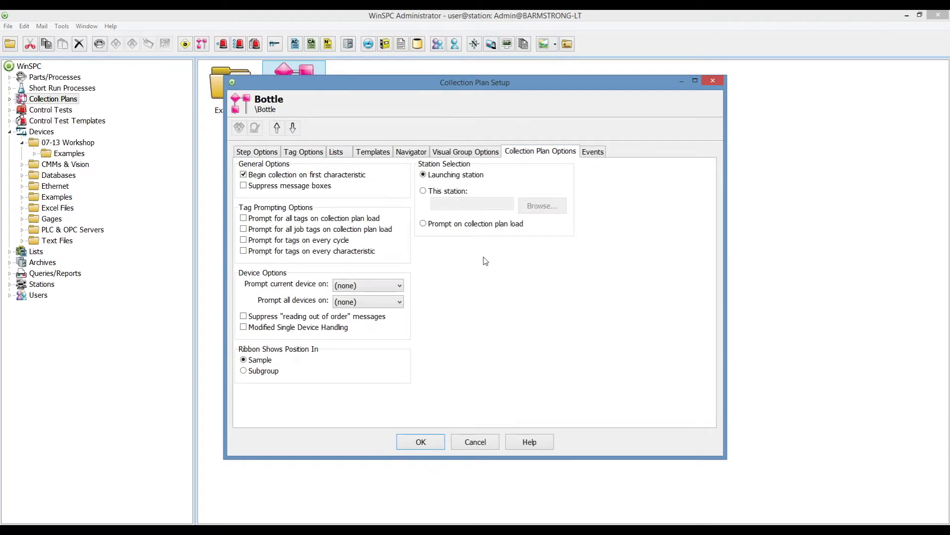
click(402, 286)
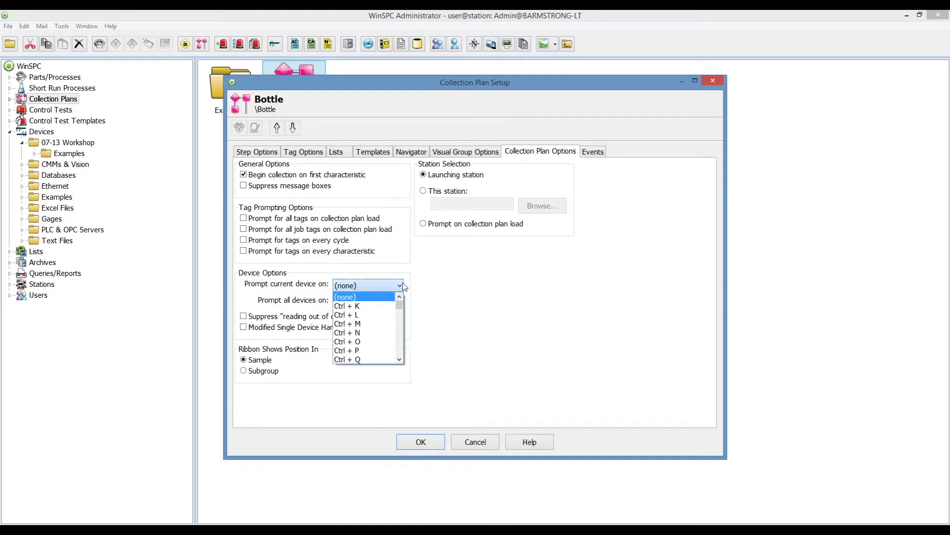
scroll(388, 313, down, 3)
scroll(389, 313, down, 5)
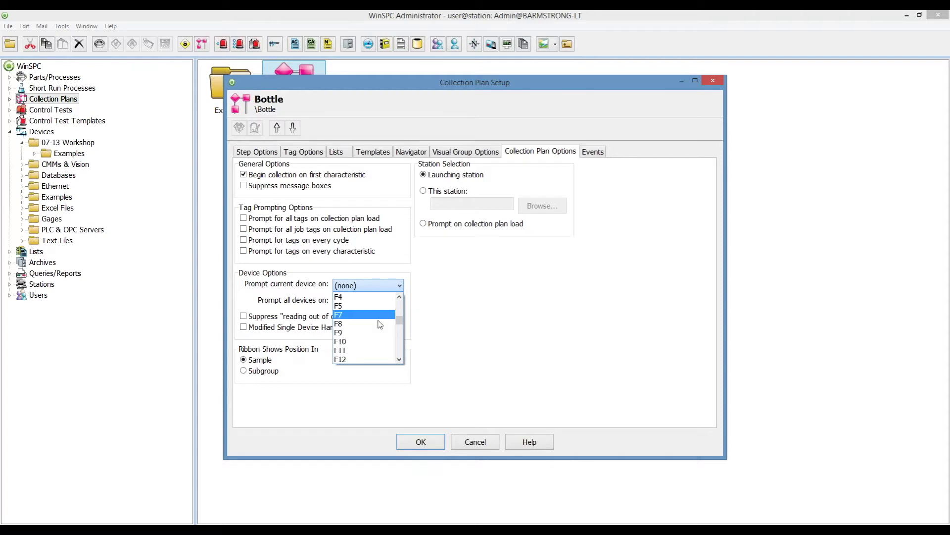
click(355, 342)
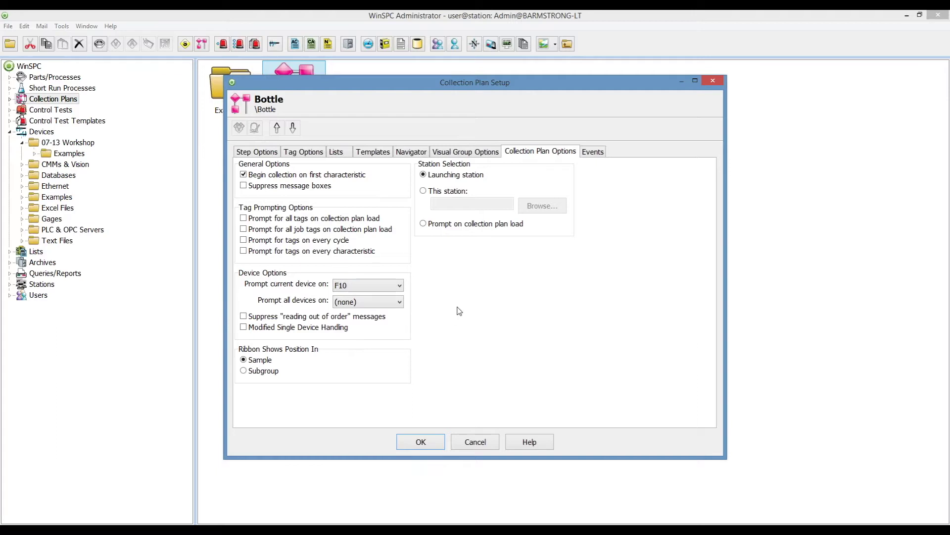
click(269, 152)
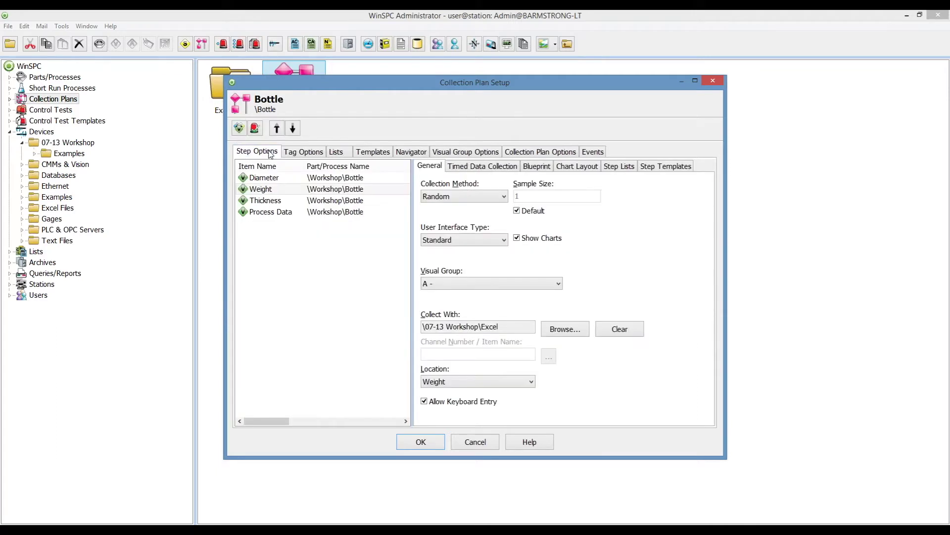
Try the timed data collection interval and explicit prompt-time options without adding a time.
click(462, 168)
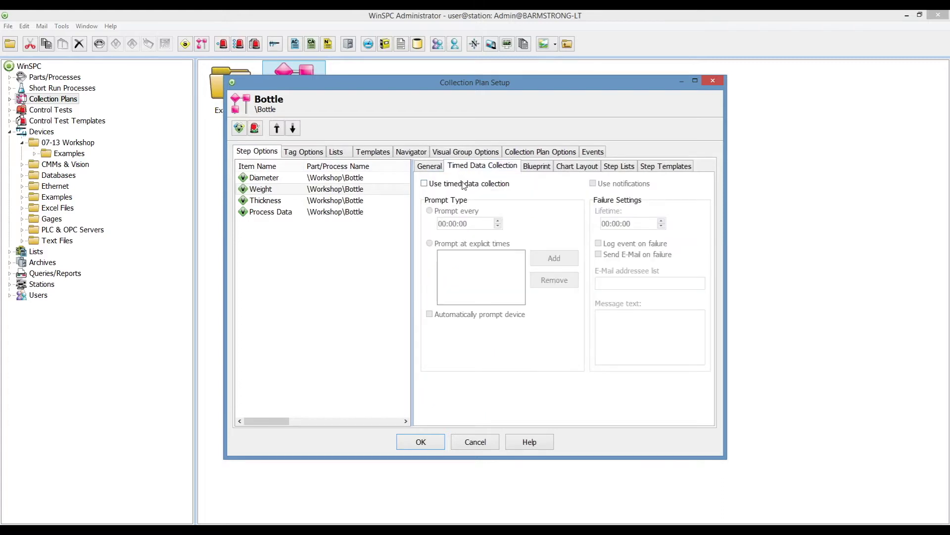
click(460, 185)
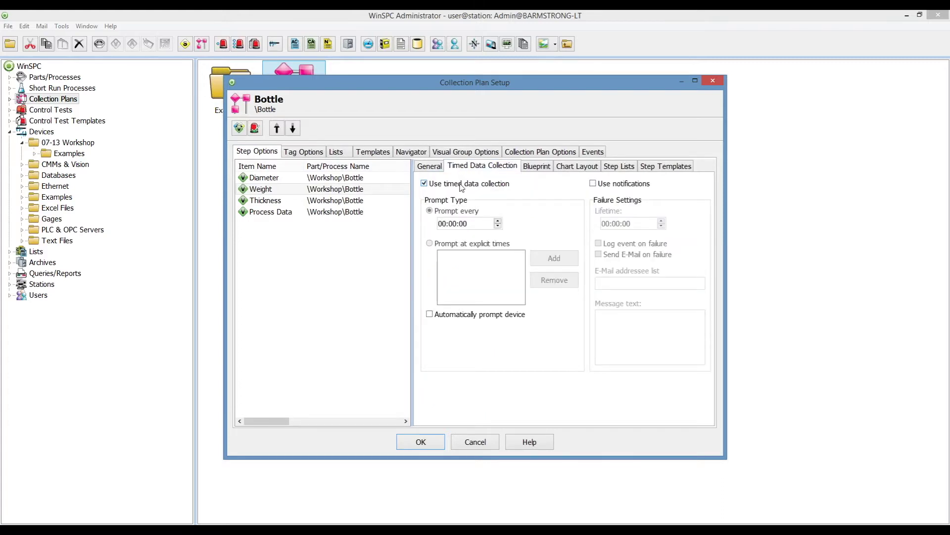
click(456, 226)
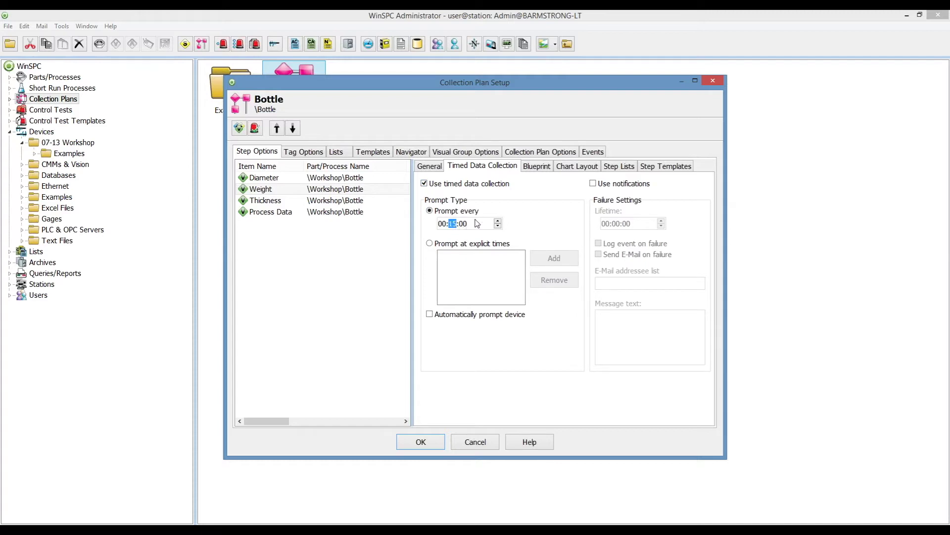
click(459, 244)
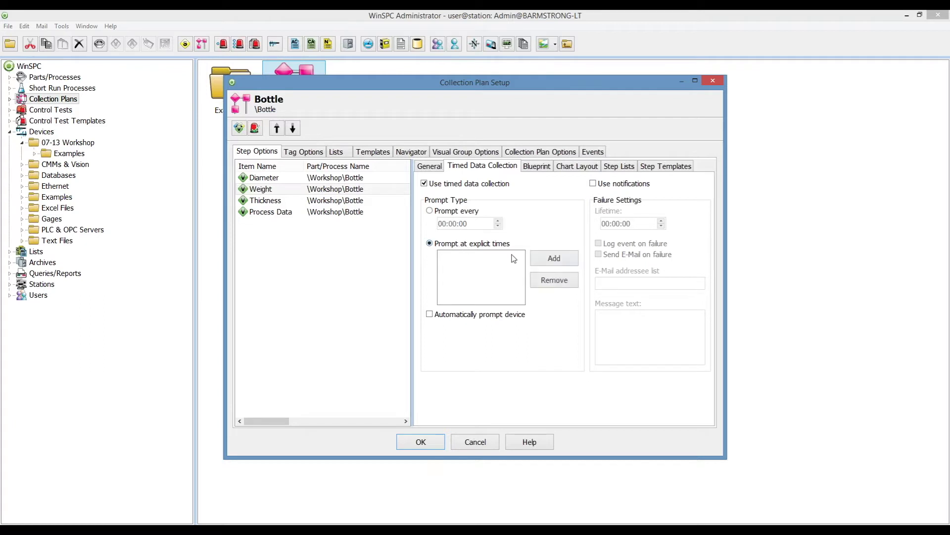
click(555, 259)
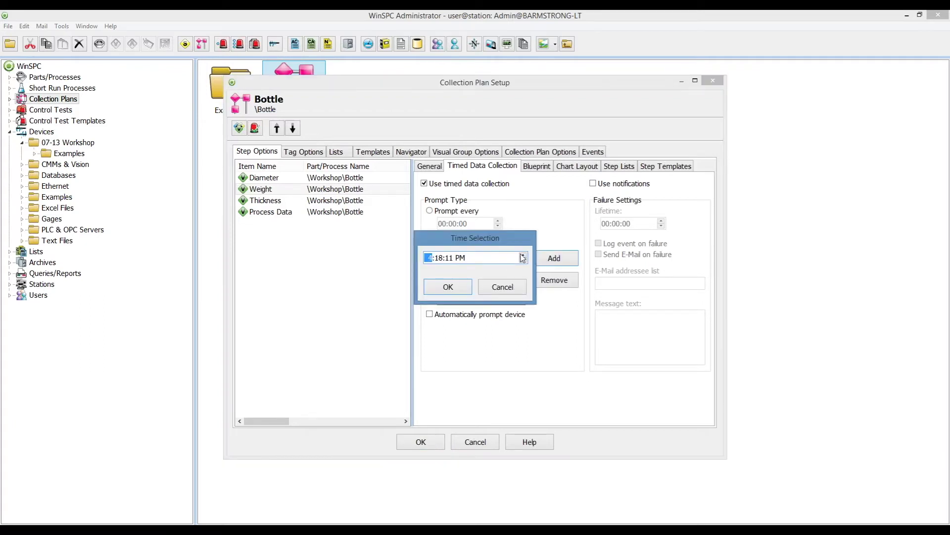
click(507, 287)
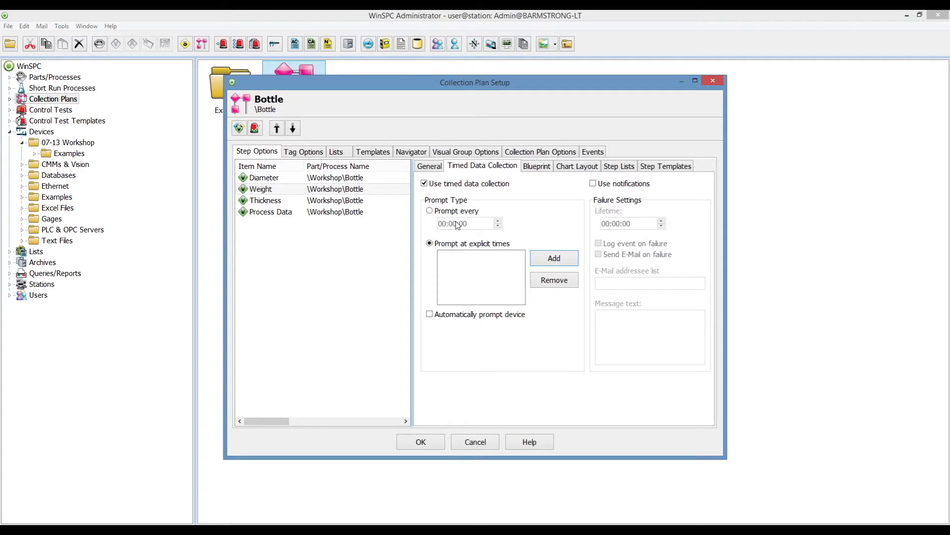
Leave automatic prompting and timed data collection off, then save the Bottle plan with OK.
click(439, 315)
click(438, 317)
click(430, 185)
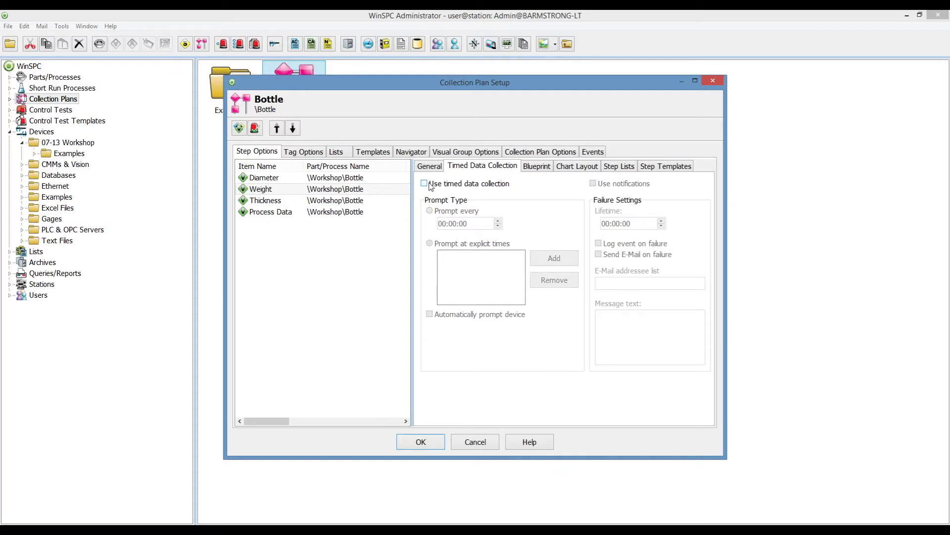
click(437, 167)
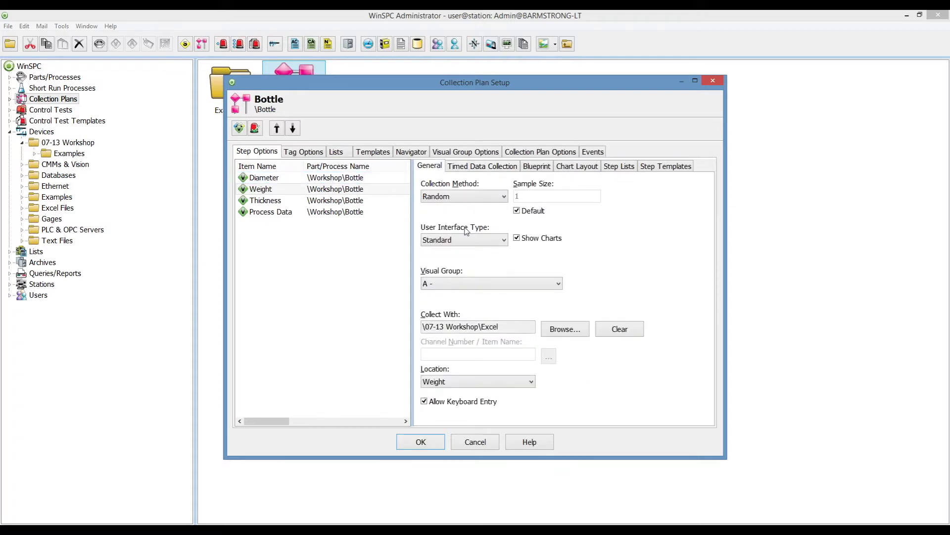
click(421, 441)
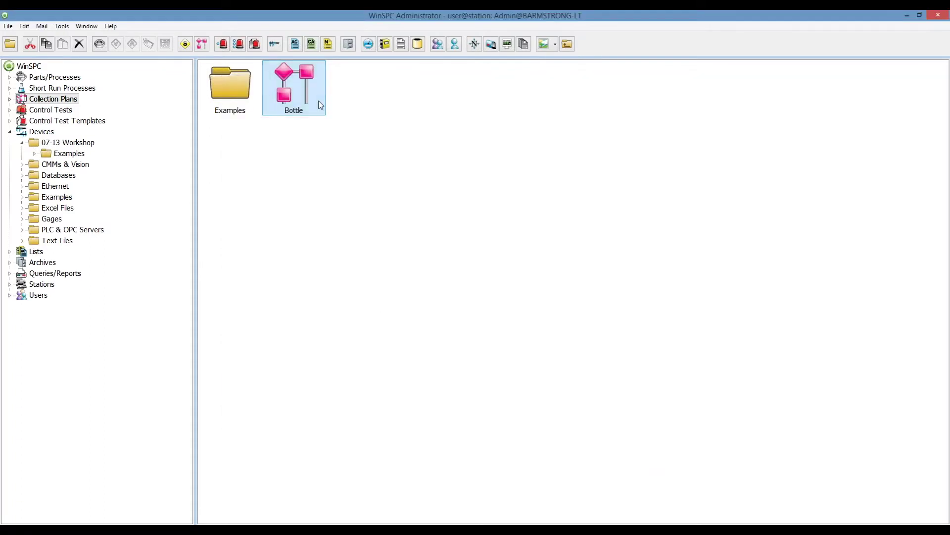
Start collection with the Bottle plan to bring up the Bottle.Diameter X & MR chart.
right_click(320, 105)
click(336, 121)
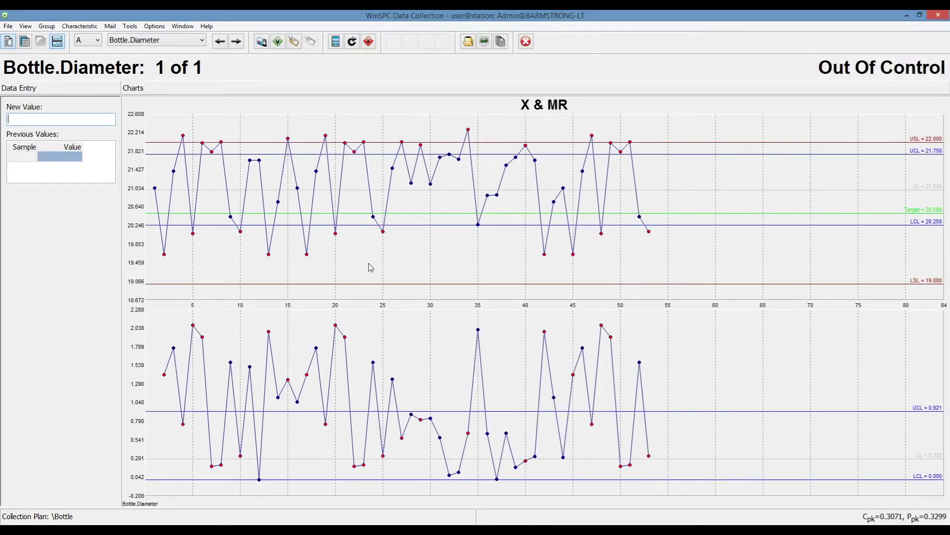
Inspect subgroup 53 (20.110; Line 6, Lot 151, Press 3), then close it and exit Data Collection.
mouse_move(651, 237)
double_click(649, 232)
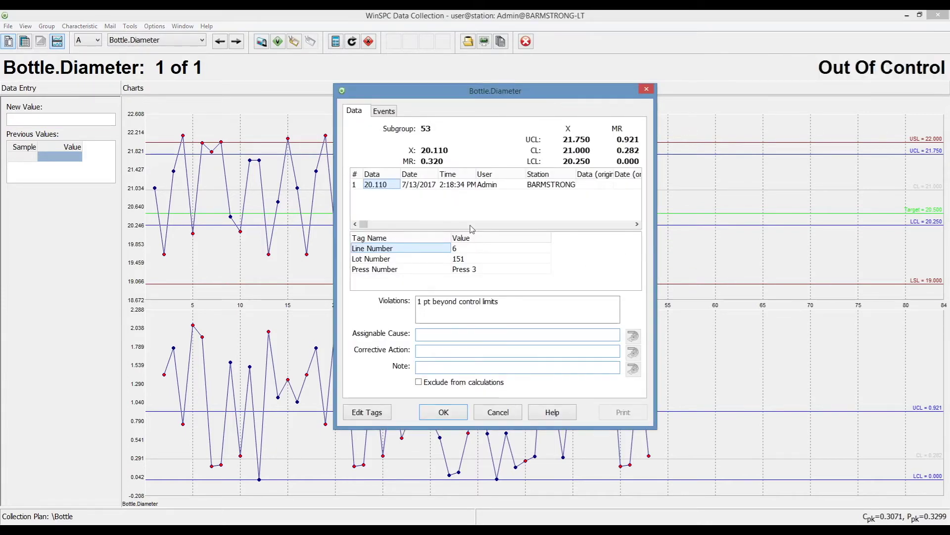
click(477, 248)
click(477, 259)
click(476, 268)
click(475, 259)
click(474, 250)
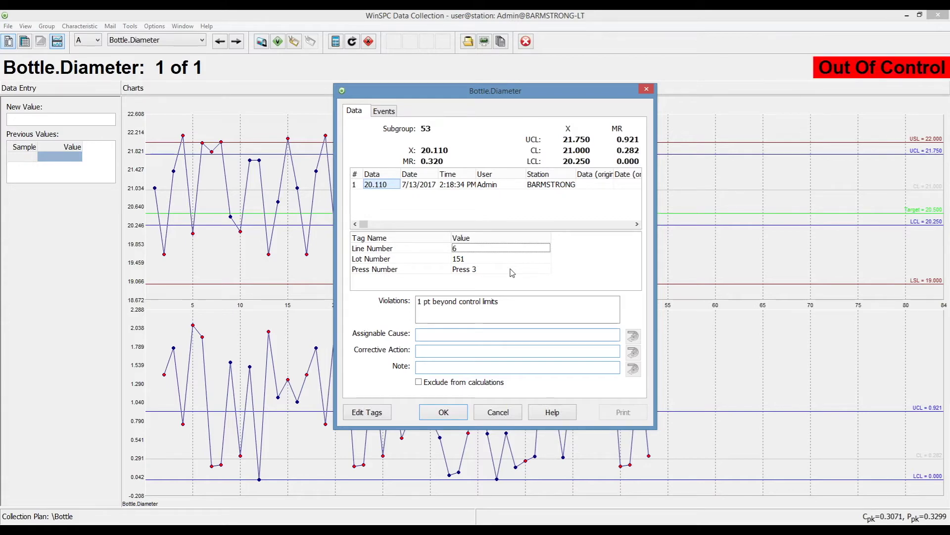
click(454, 414)
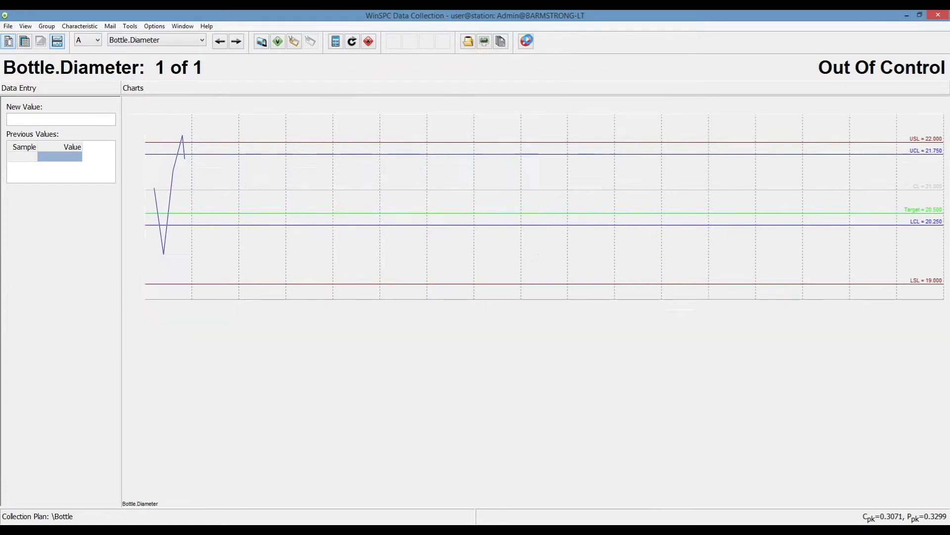
click(527, 42)
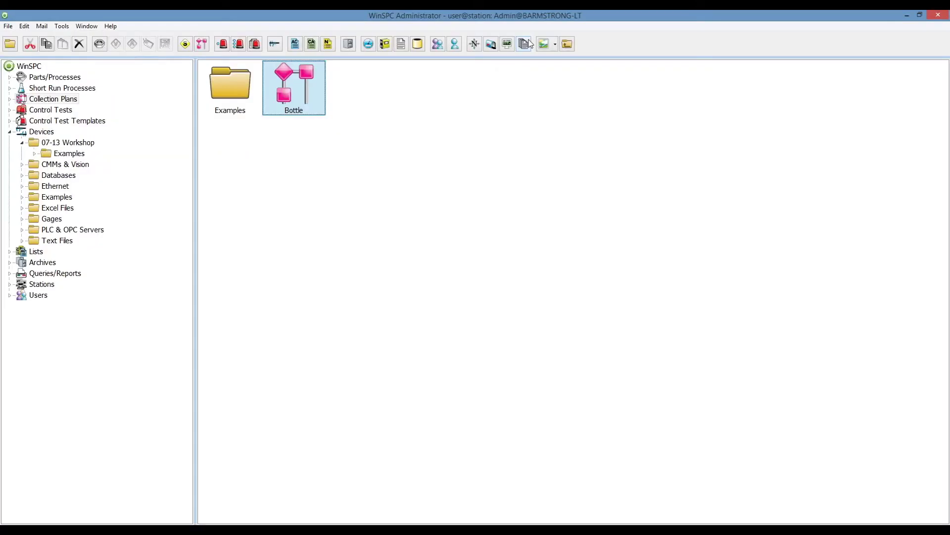
Create a device named Text in the 07-13 Workshop folder and open its setup.
click(67, 143)
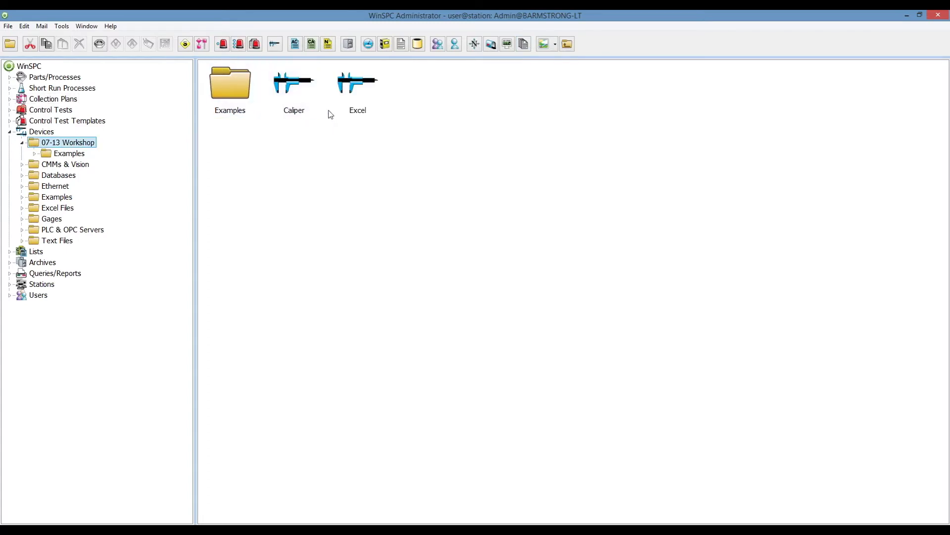
click(275, 45)
text(Te)
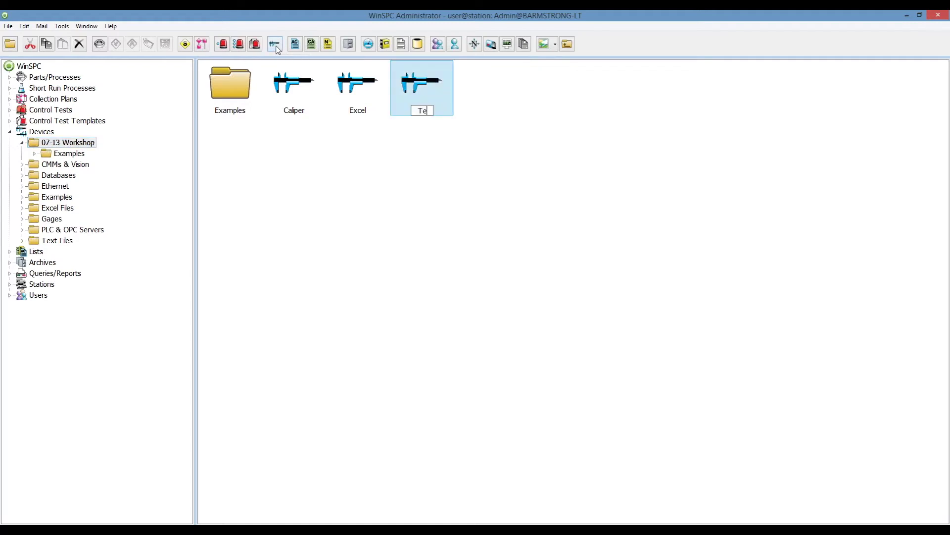
text(xt)
key(Return)
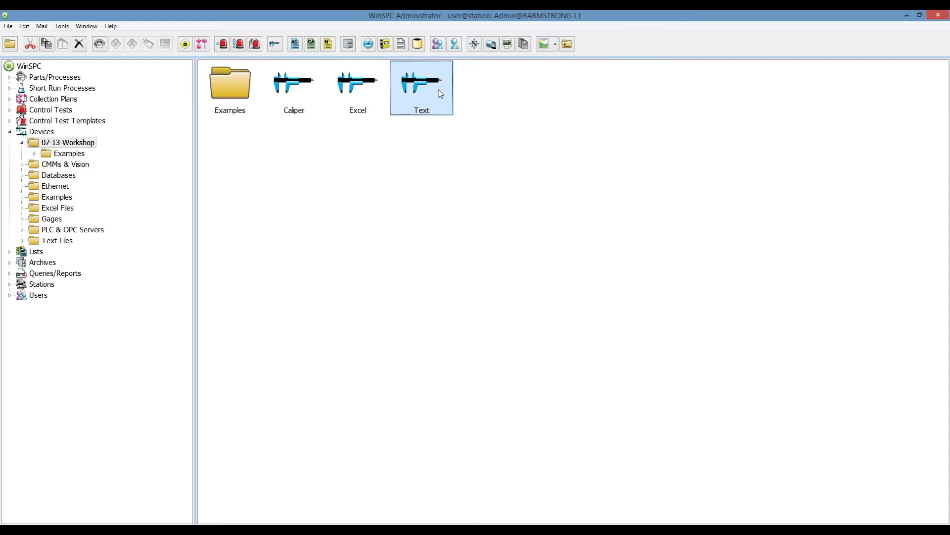
double_click(440, 94)
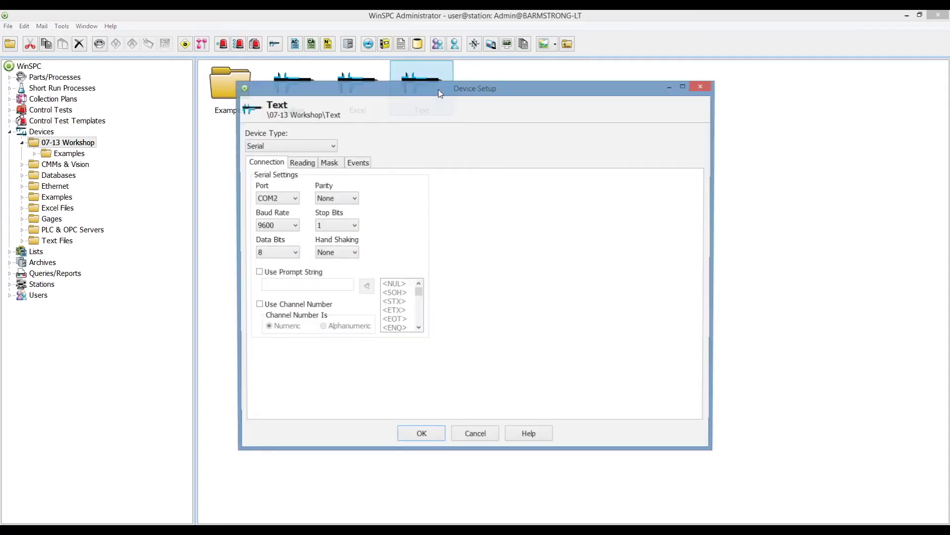
Make the Text device a Text File type reading Workshop Examples\PCDMIS File.txt.
click(332, 147)
click(319, 166)
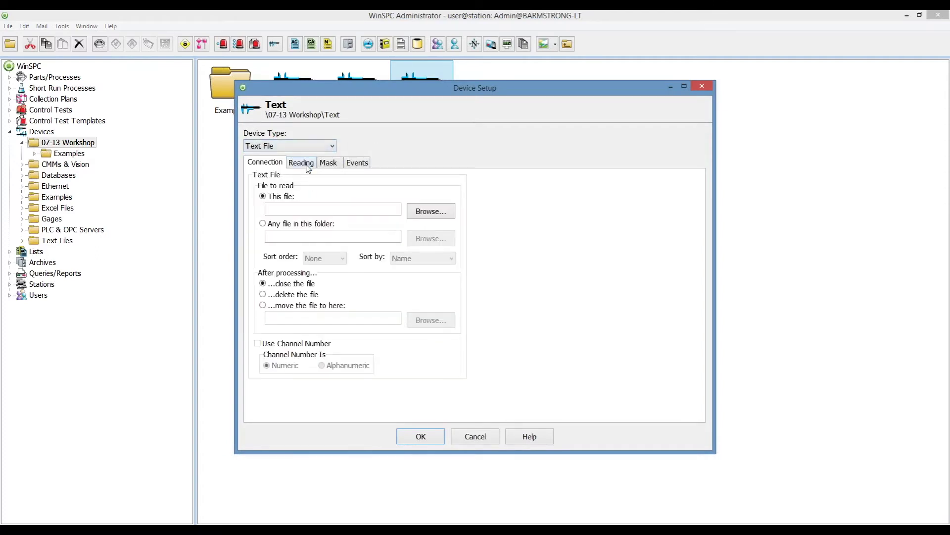
click(432, 212)
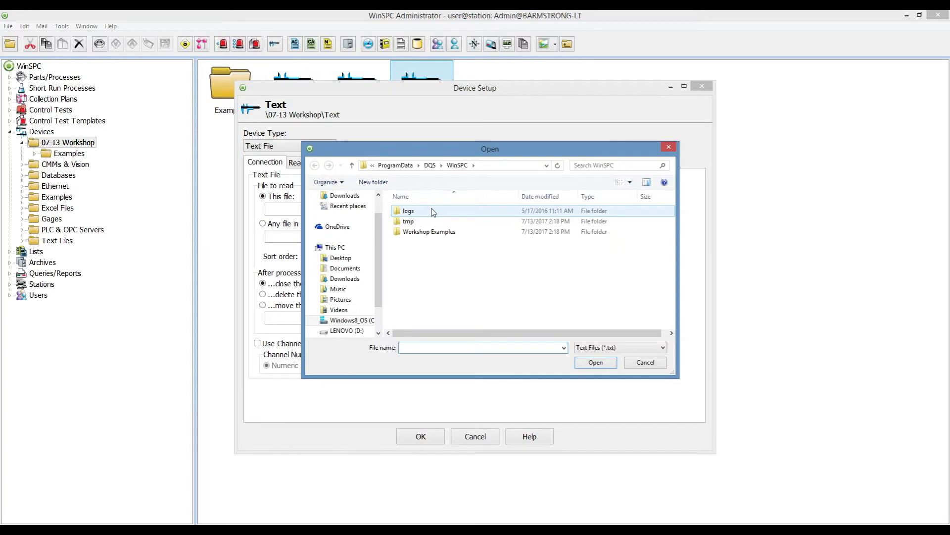
double_click(434, 233)
click(438, 212)
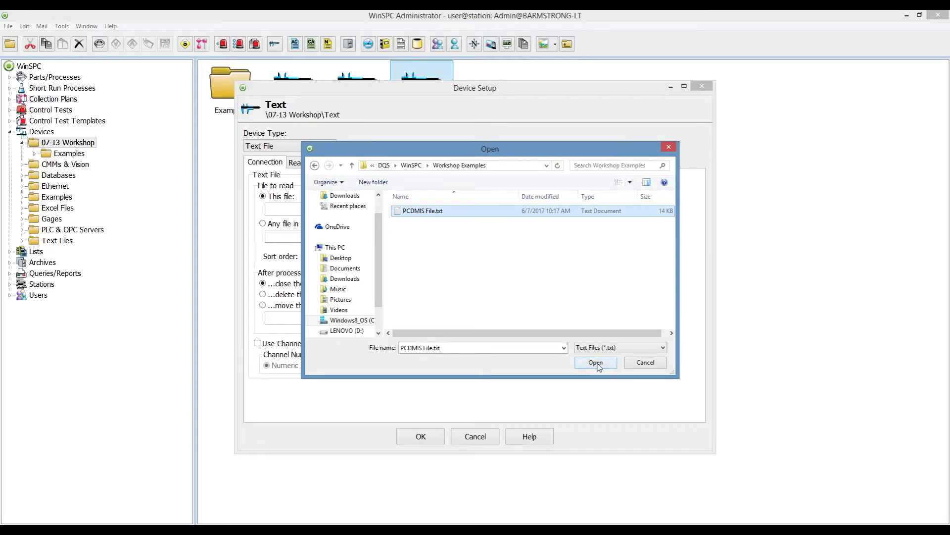
click(623, 347)
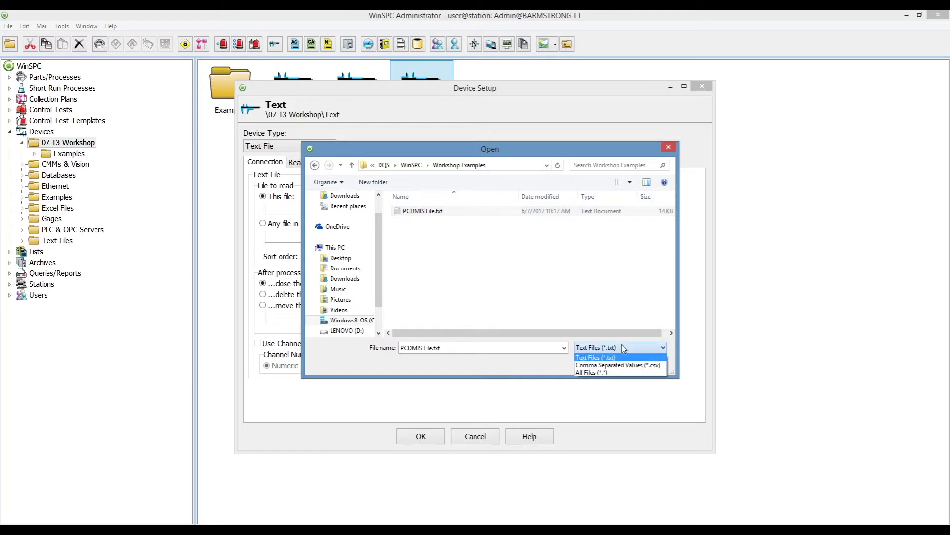
click(623, 348)
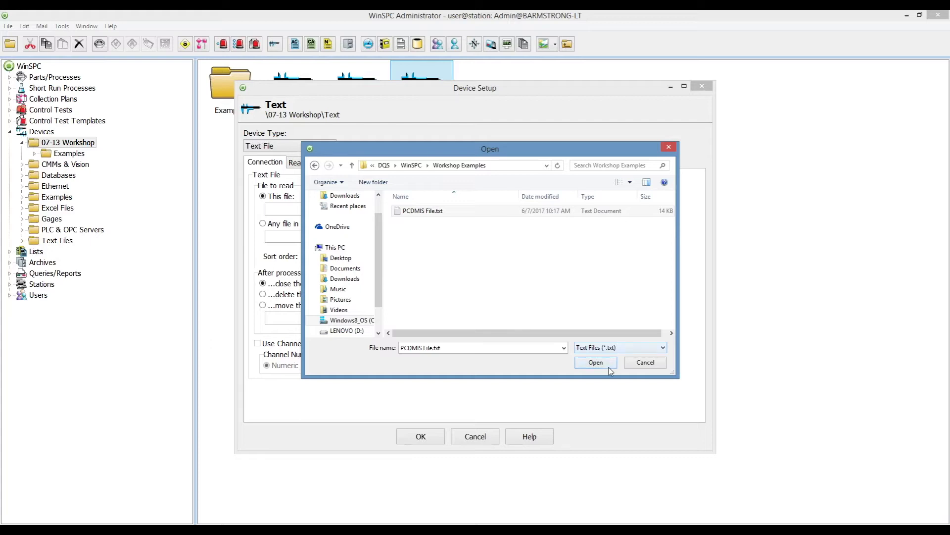
click(596, 363)
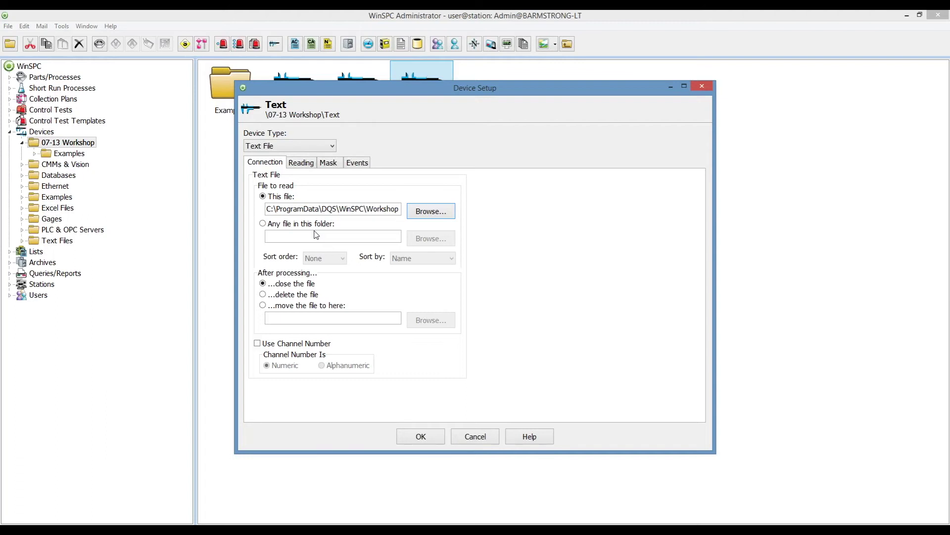
Keep the after-processing option at closing the file, not deleting or moving it.
click(293, 295)
click(292, 305)
click(289, 284)
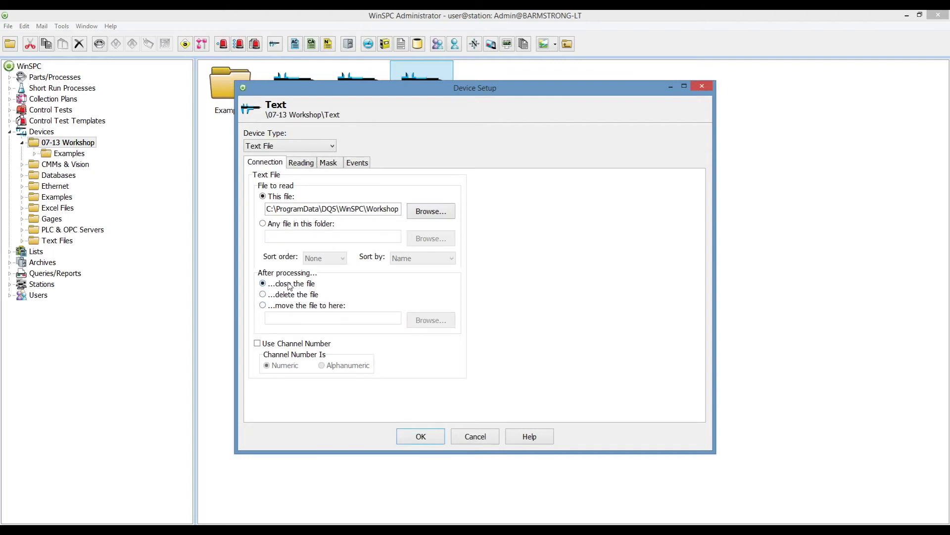
Load the sample PCDMIS File.txt contents as a reading and scroll through the XML.
click(306, 164)
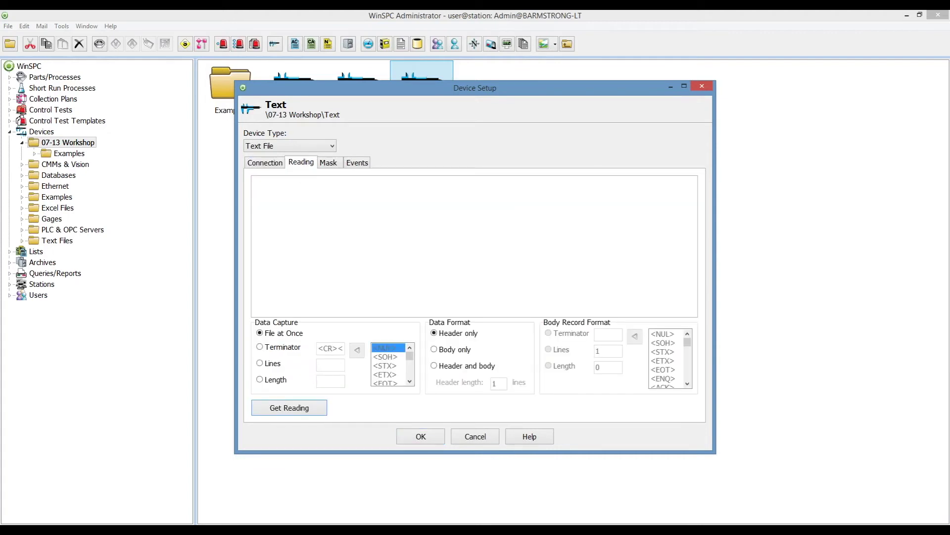
click(297, 409)
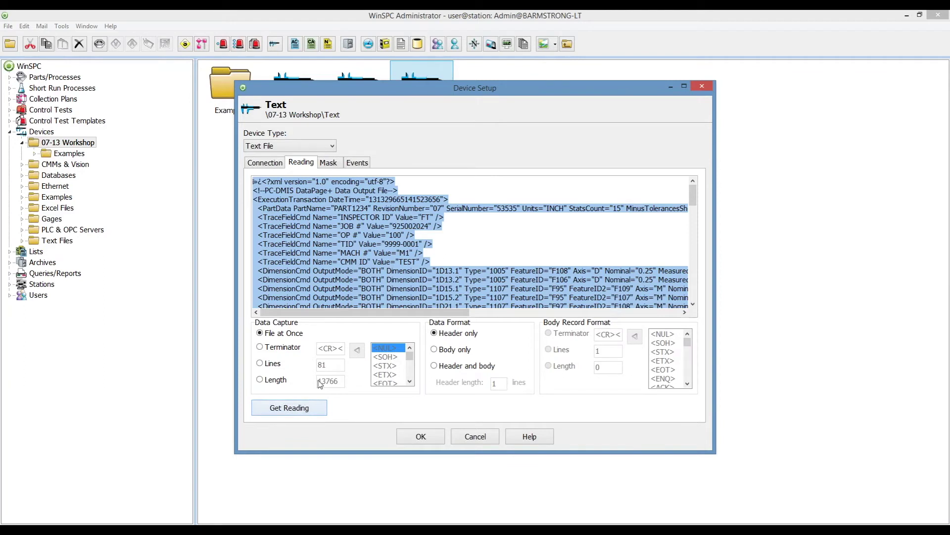
click(694, 305)
click(694, 304)
click(694, 305)
click(694, 305)
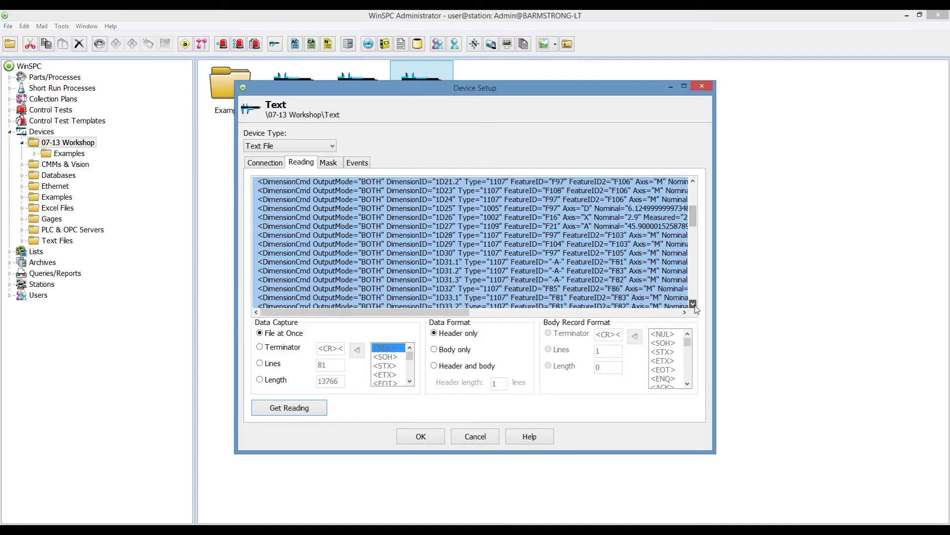
drag(693, 215, 694, 187)
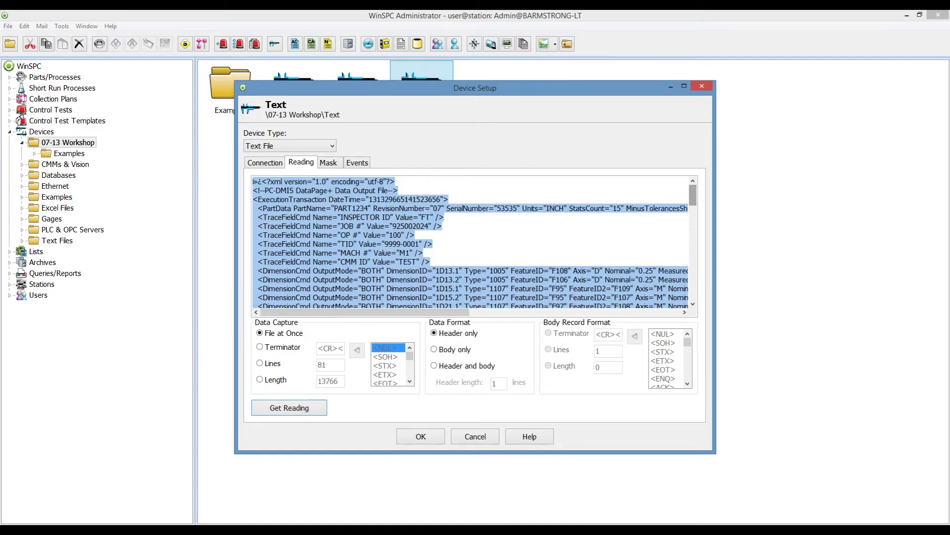
Split the reading into header and body with a 10-line header, then go to Mask.
click(456, 369)
click(455, 369)
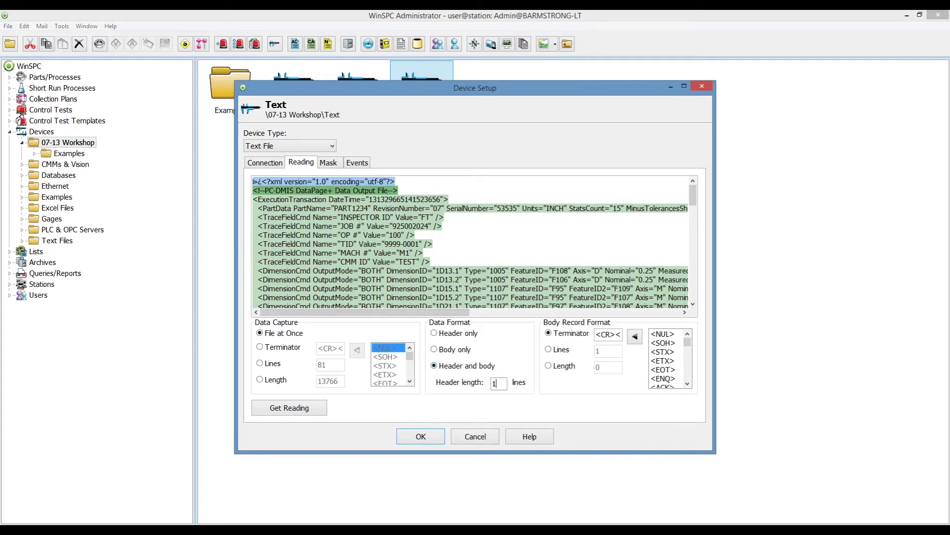
text(0)
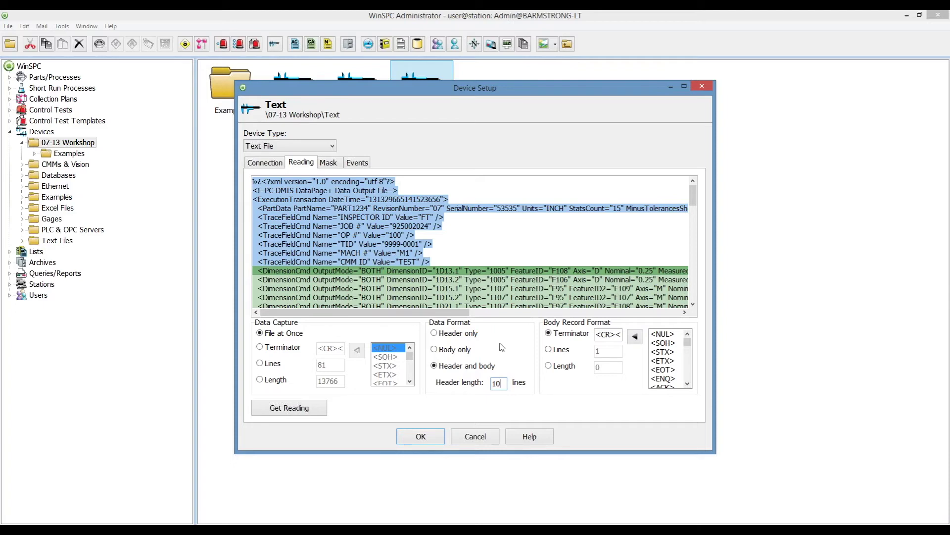
drag(510, 389, 484, 392)
click(328, 163)
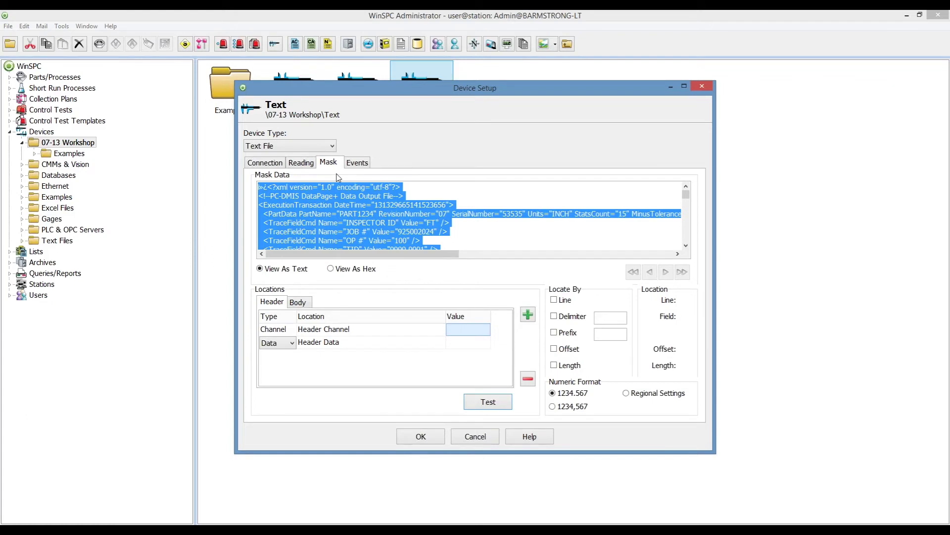
Make the header data location a Tag type named Inspector.
click(292, 343)
click(283, 362)
click(385, 350)
click(384, 350)
text(Inspector)
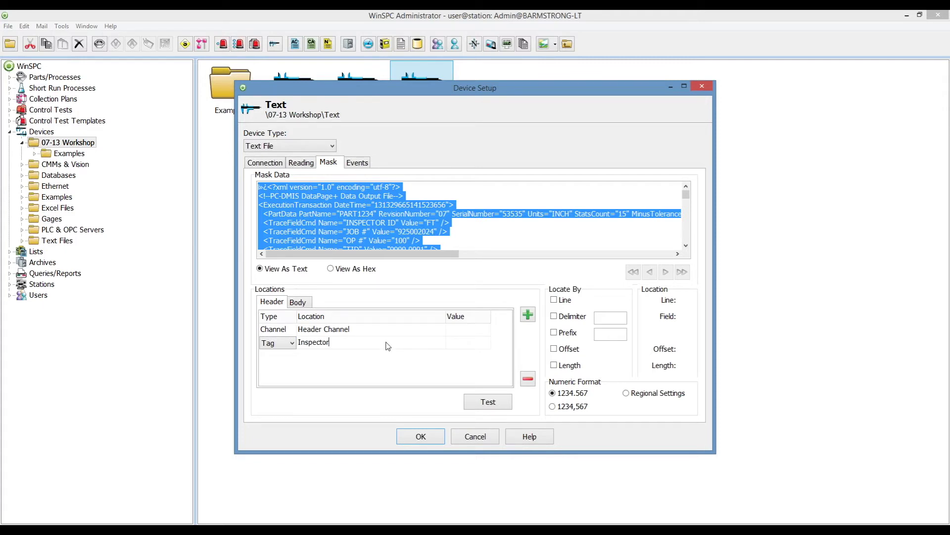
click(471, 345)
Locate the Inspector value FT by a double-quote delimiter, field 24.
click(554, 317)
click(596, 318)
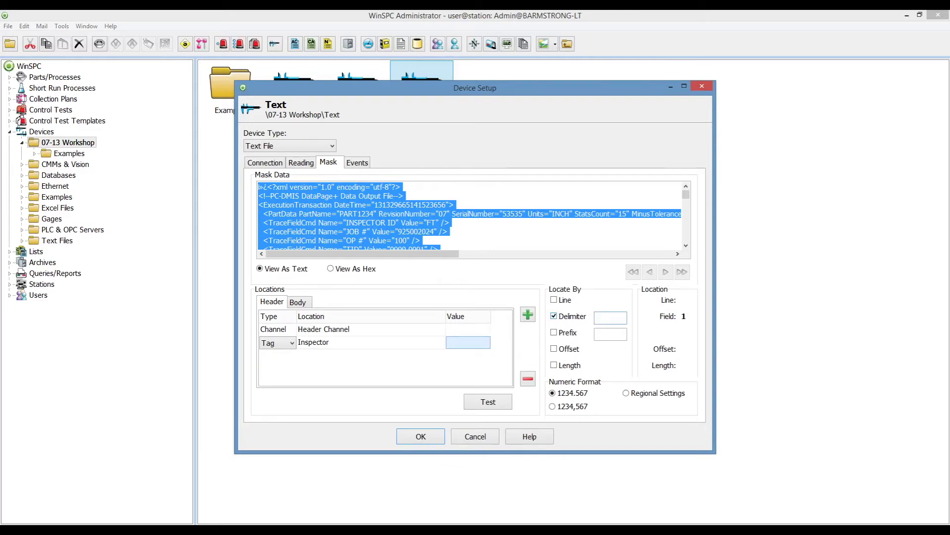
text(")
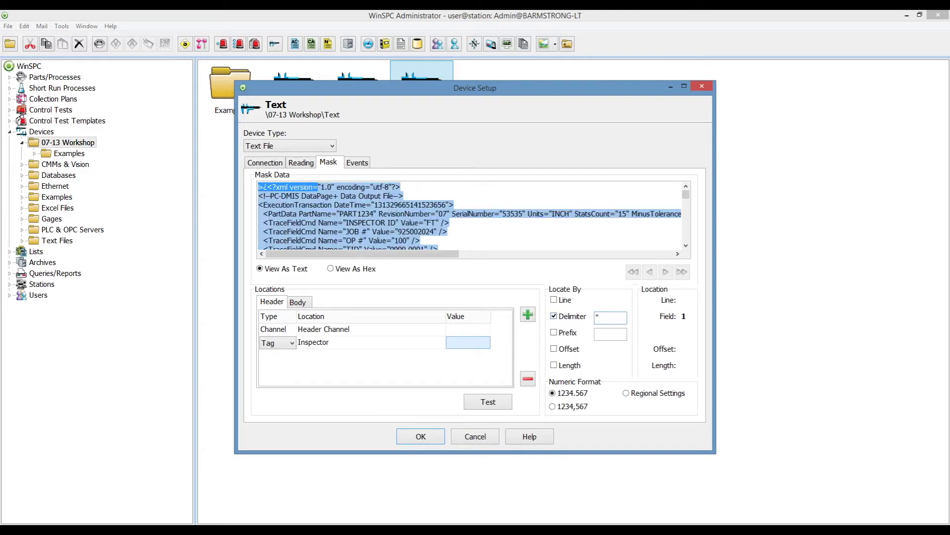
click(431, 223)
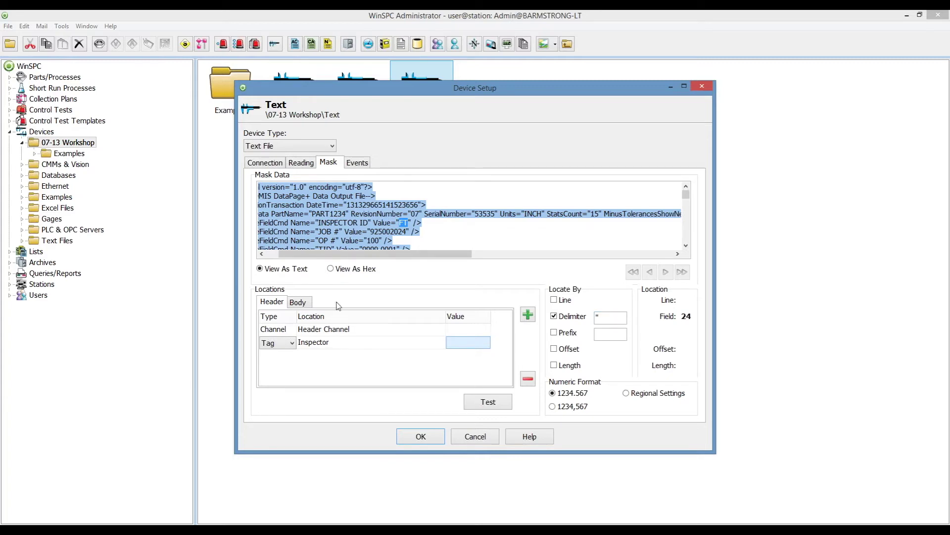
click(305, 304)
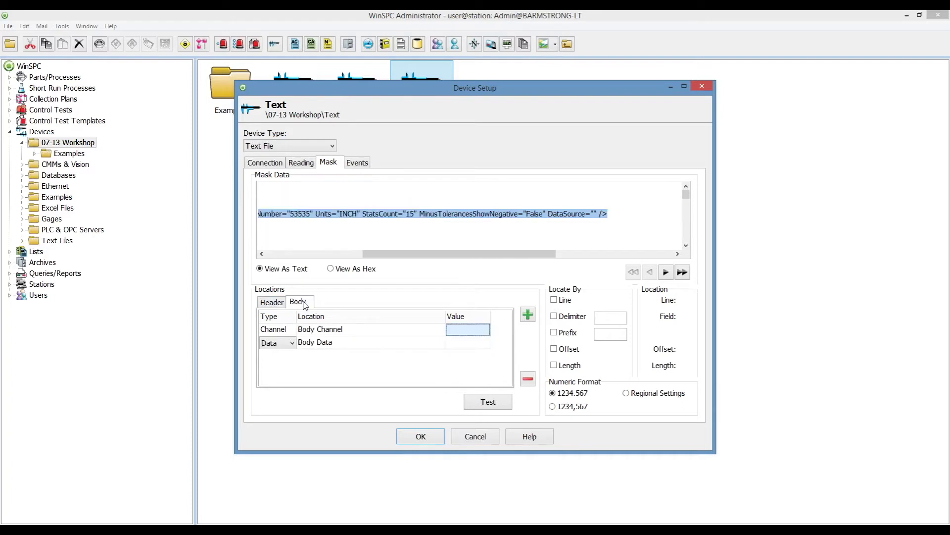
Rename the body location Body Data to Data and locate it by a double-quote delimiter.
click(345, 346)
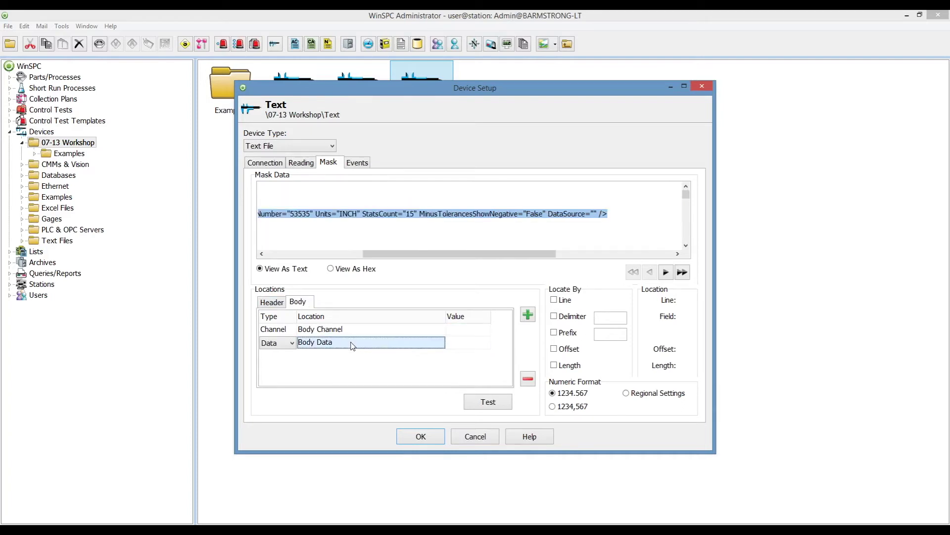
click(357, 346)
text(Data)
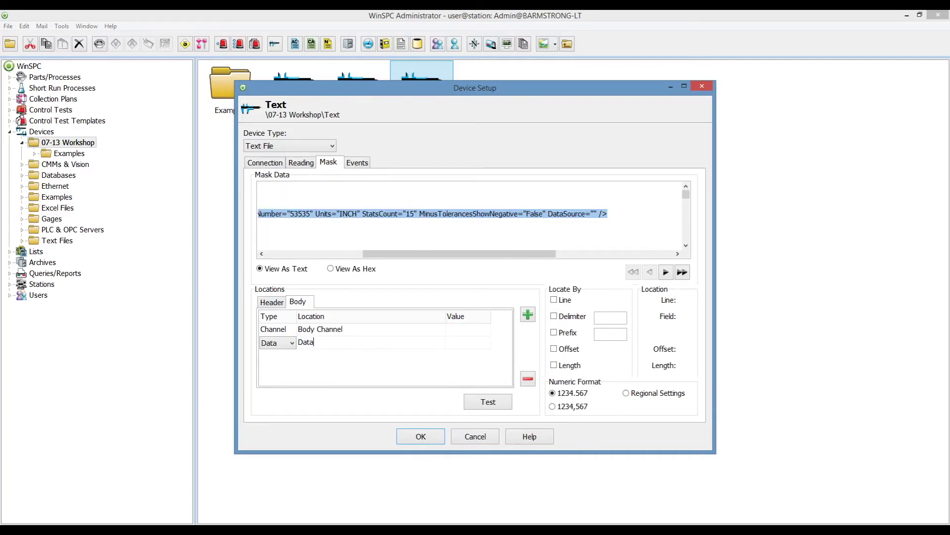
click(468, 345)
click(554, 316)
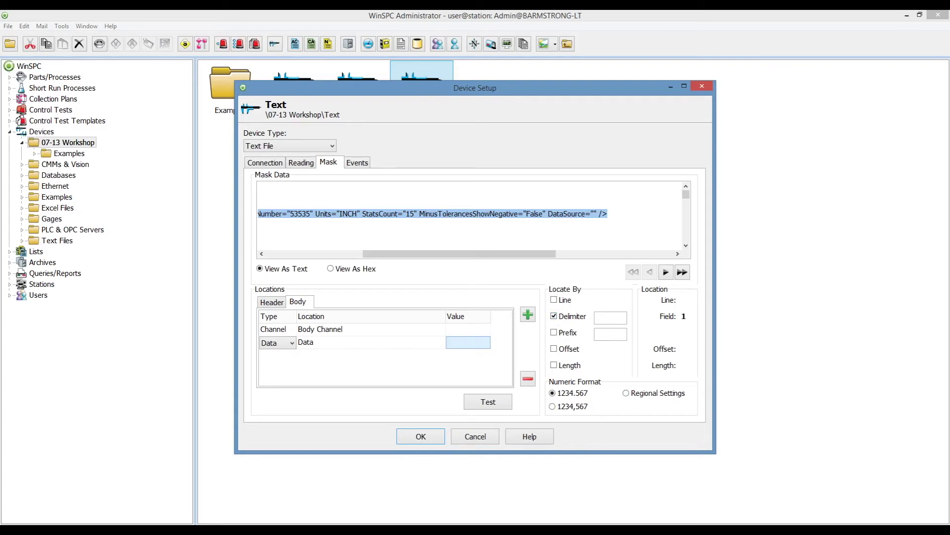
text(")
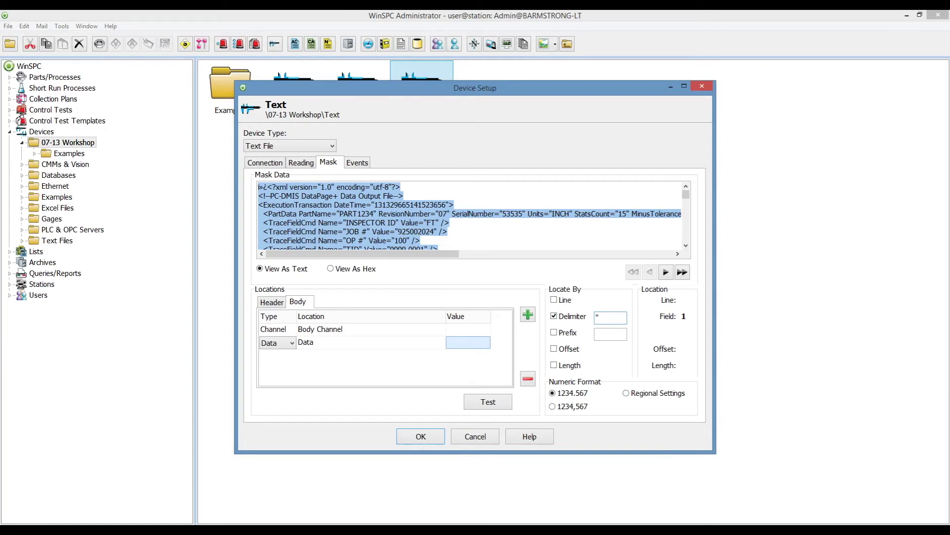
Pick the first Measured value, 0.249794106422312, in the mask data as field 14.
click(686, 246)
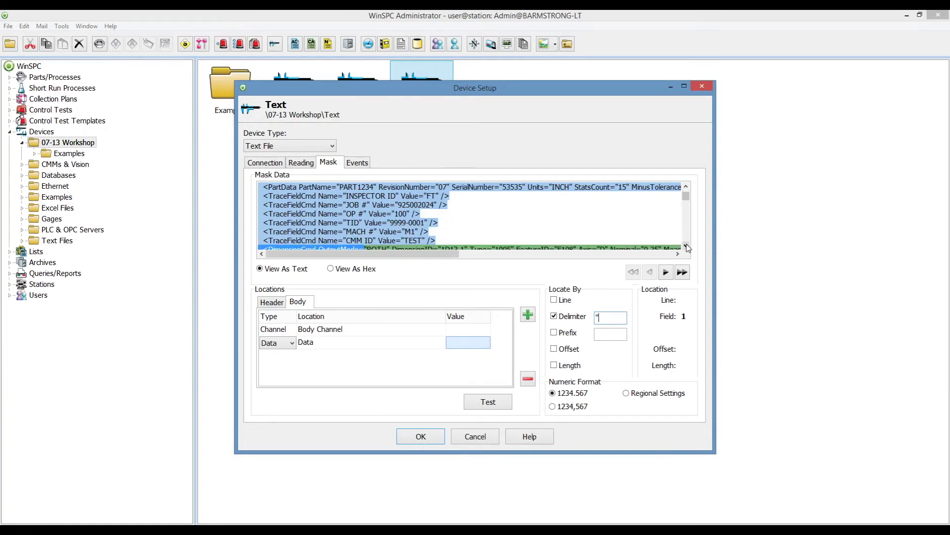
click(686, 246)
click(677, 254)
click(678, 254)
click(677, 254)
click(678, 254)
click(677, 254)
click(677, 255)
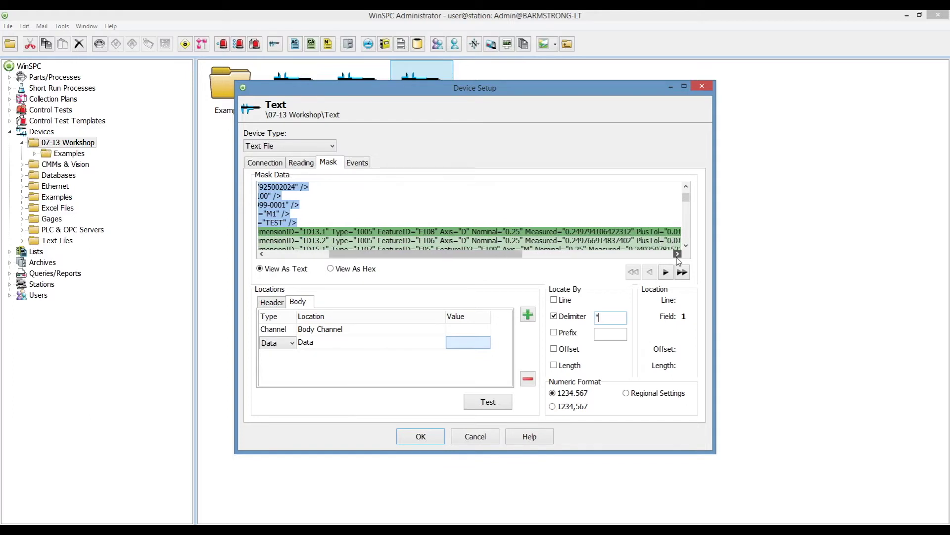
click(599, 231)
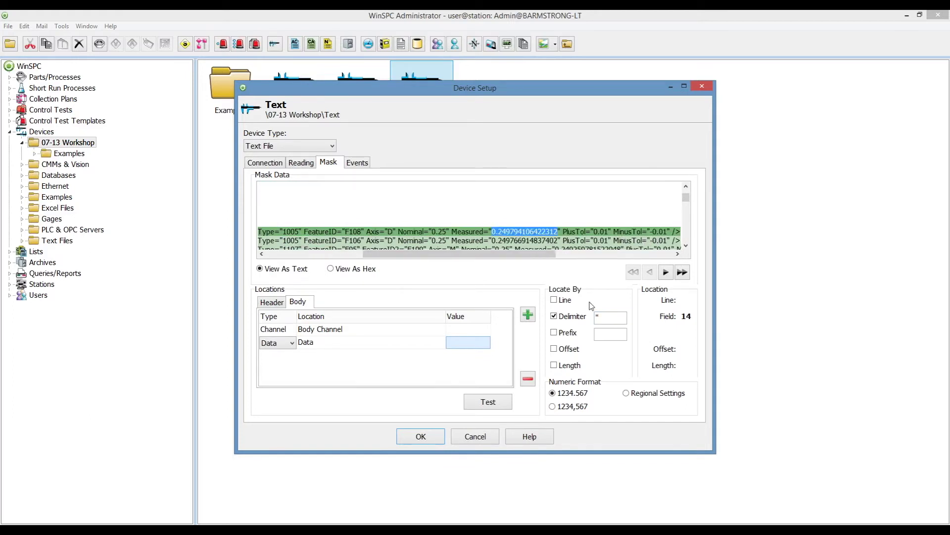
Test the mask, check the extracted Inspector and Data values, and save the Text device.
click(484, 403)
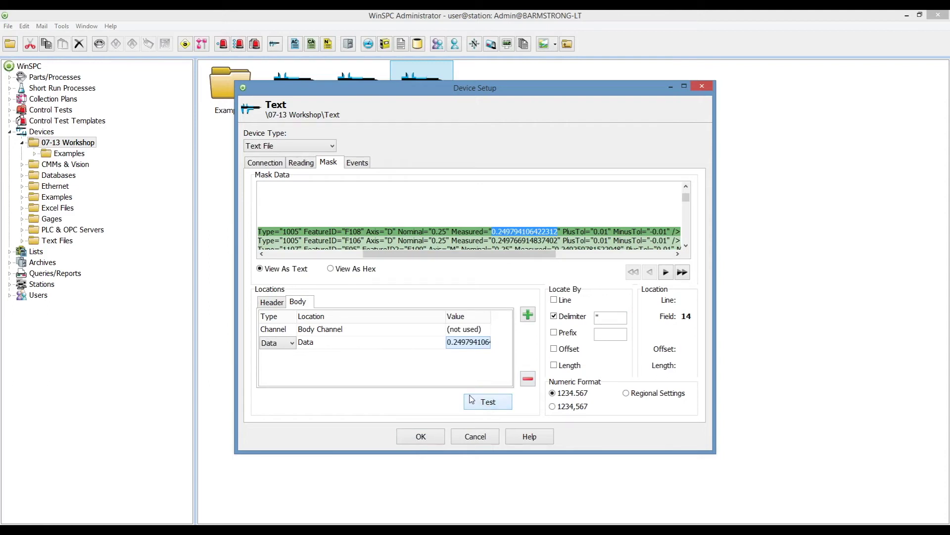
click(266, 302)
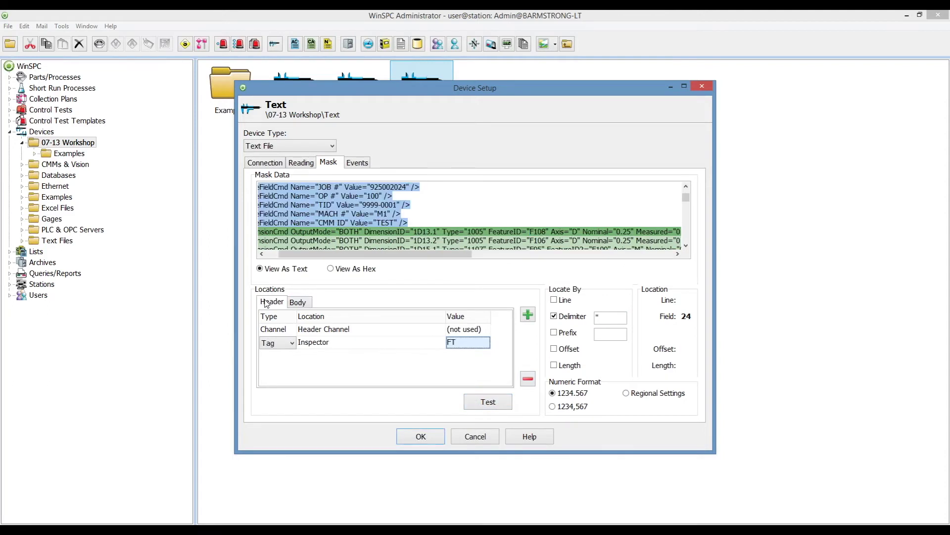
click(299, 303)
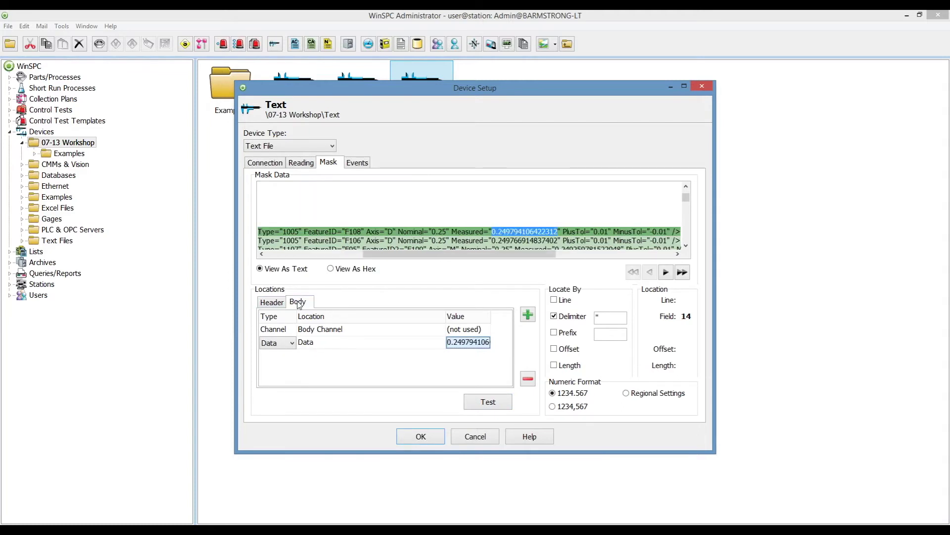
click(421, 436)
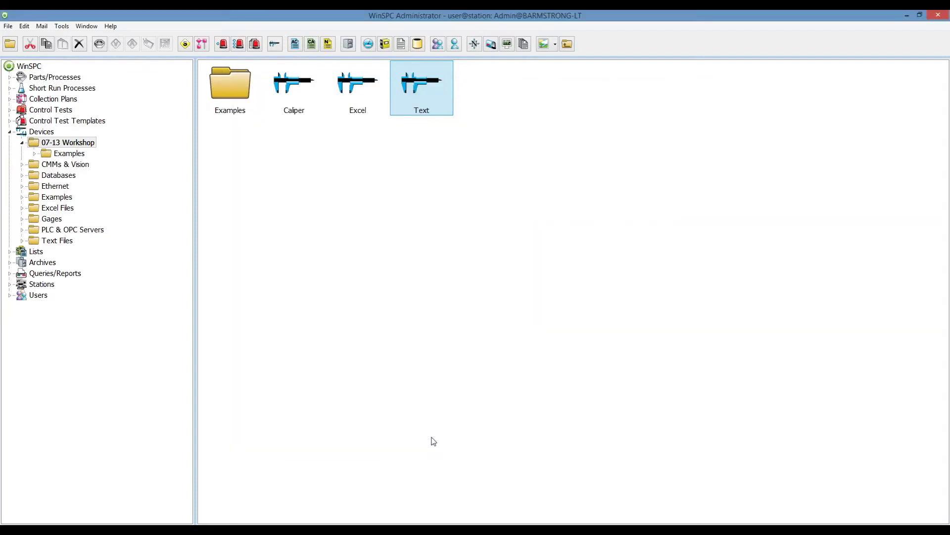
Open the Bottle plan, confirm the Diameter step collects with Excel, and cancel unchanged.
click(54, 101)
click(280, 88)
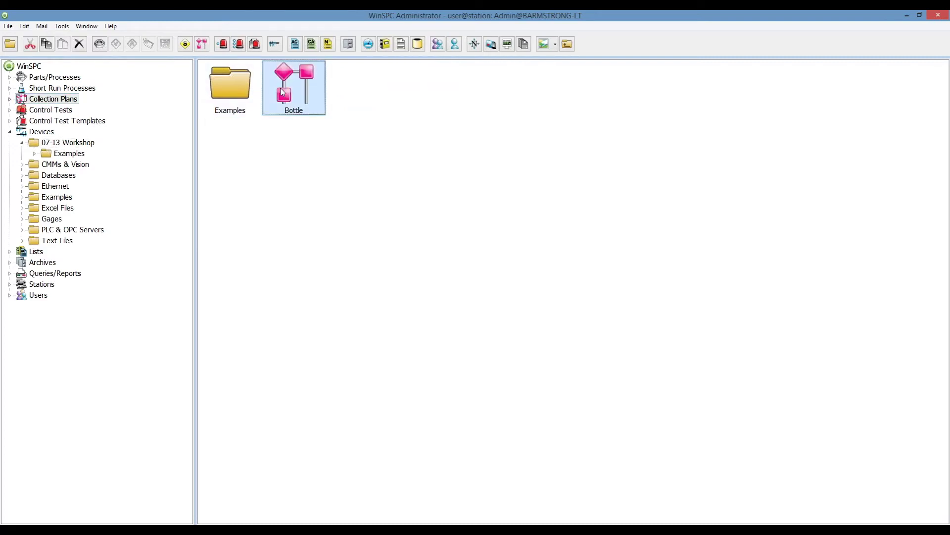
double_click(281, 89)
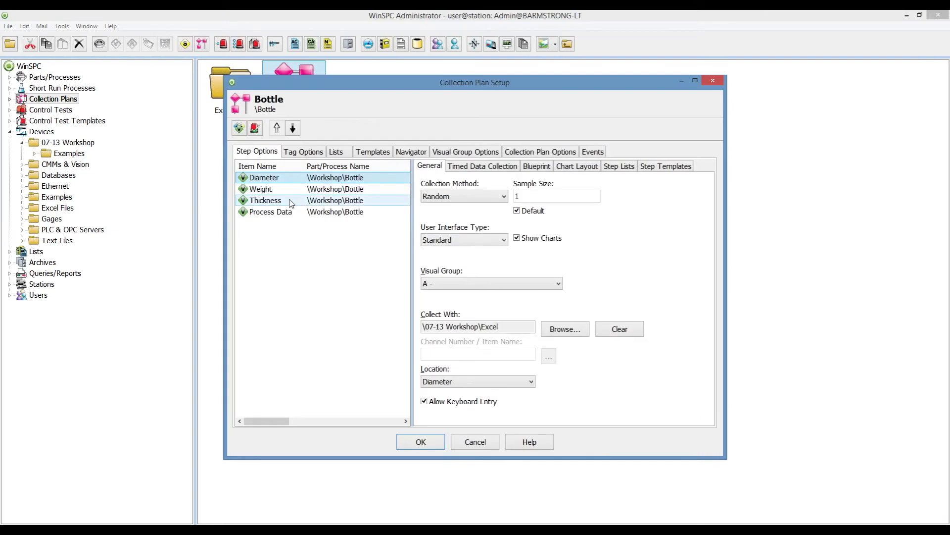
click(295, 202)
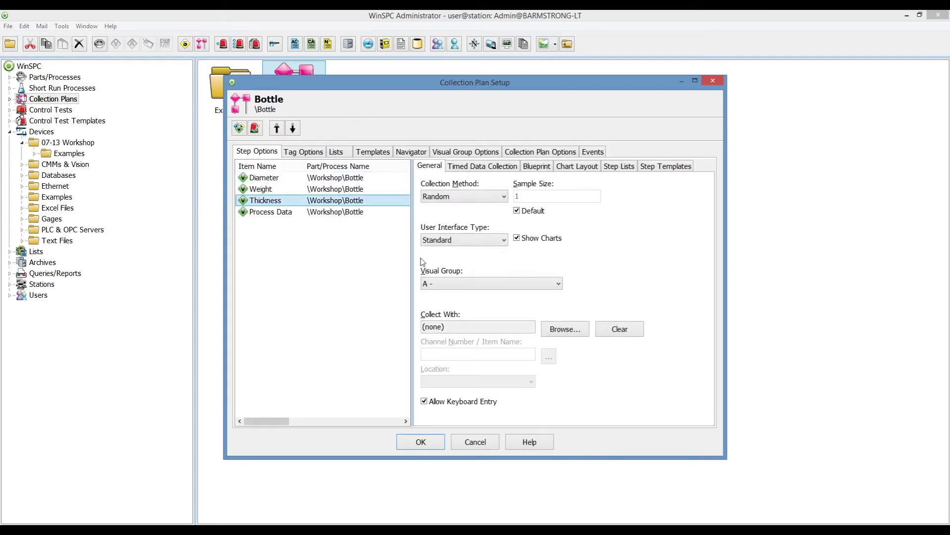
click(262, 178)
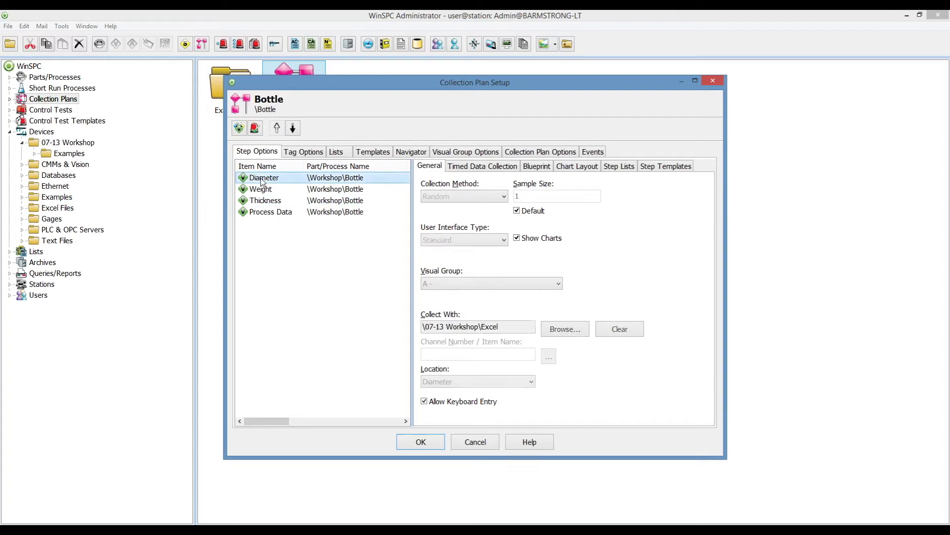
click(475, 441)
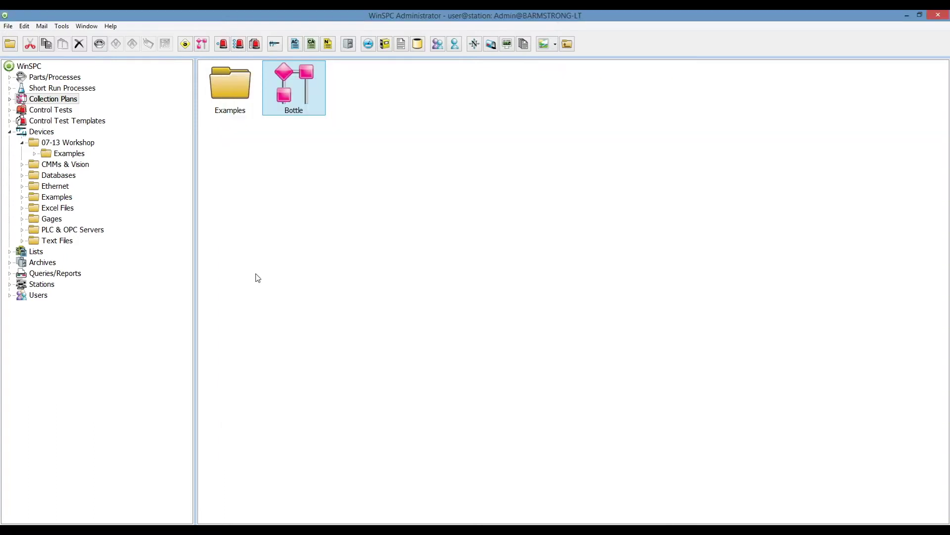
Add a new device to the 07-13 Workshop folder and name it Database.
click(67, 141)
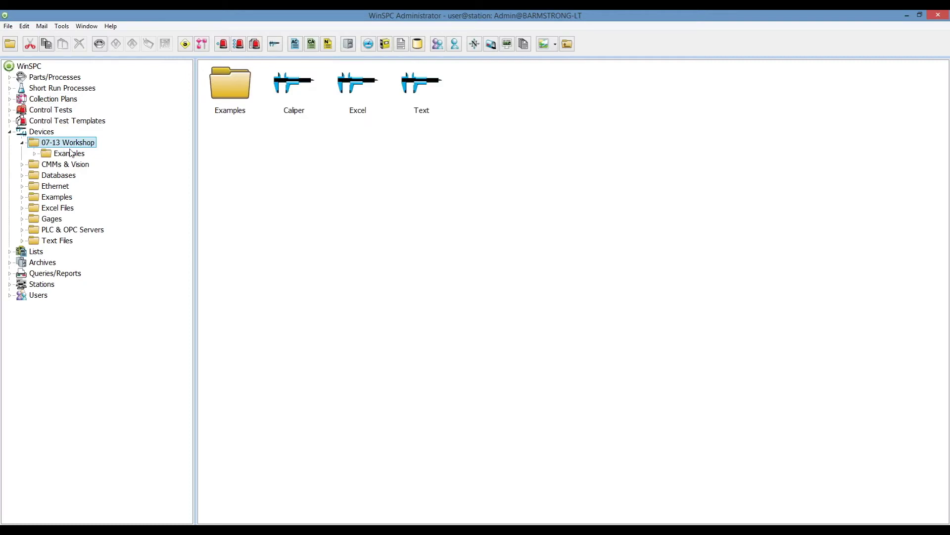
click(274, 45)
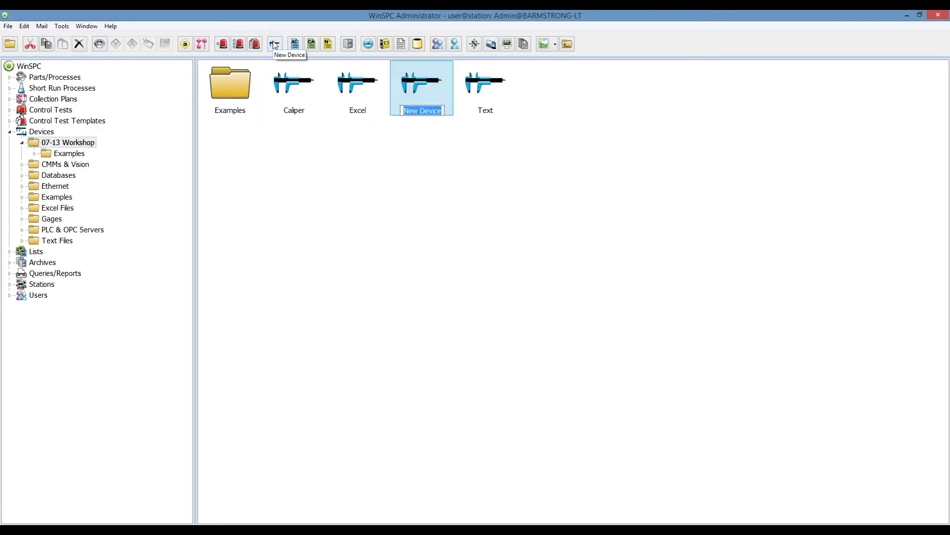
text(Database)
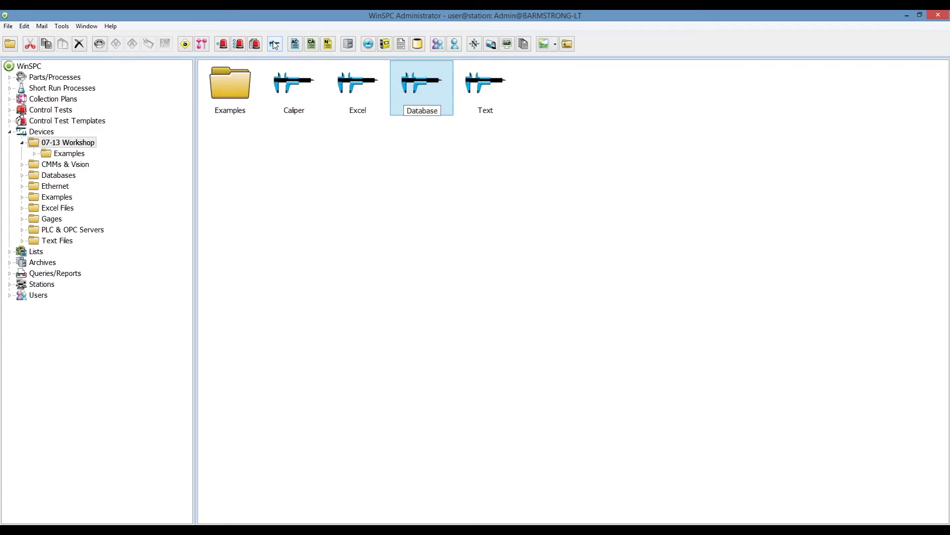
key(Return)
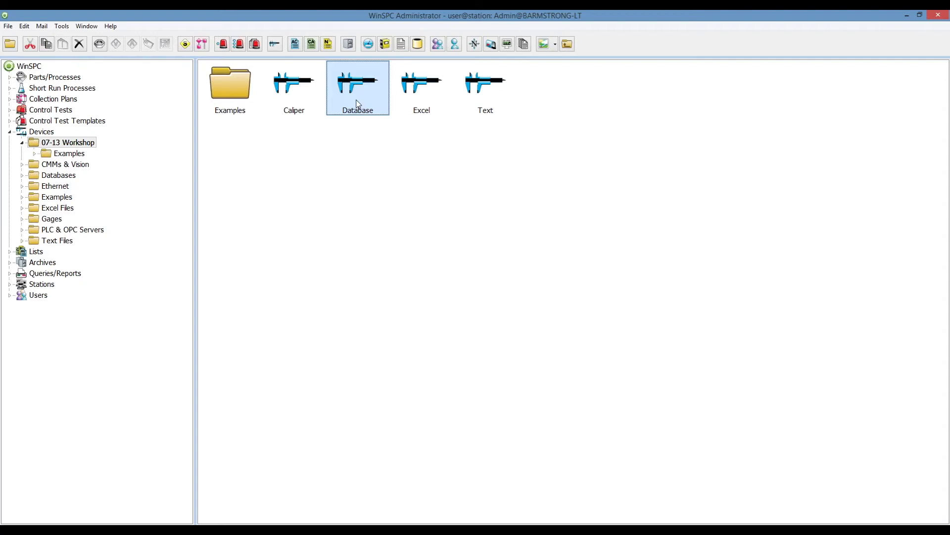
Make Database an ODBC Data Source using the Access Database - Bottle Data source.
double_click(358, 104)
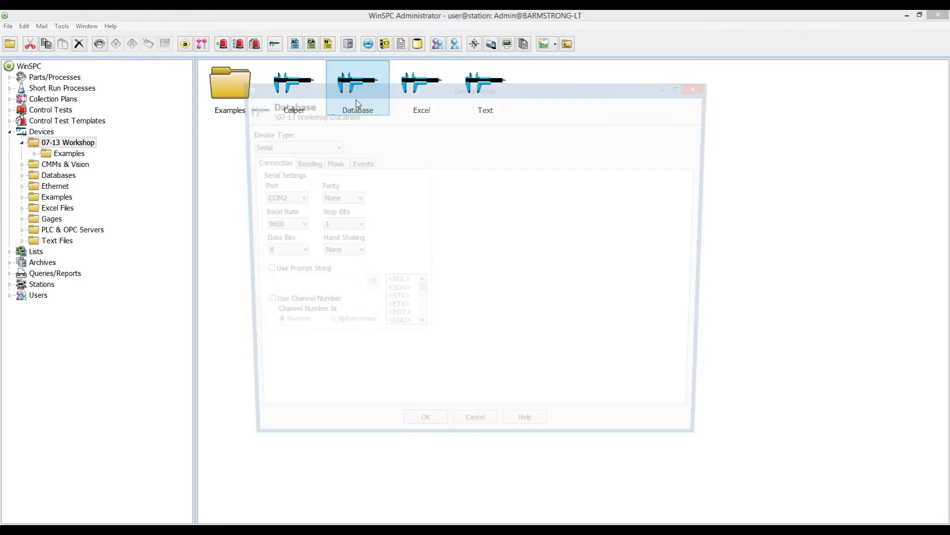
click(333, 148)
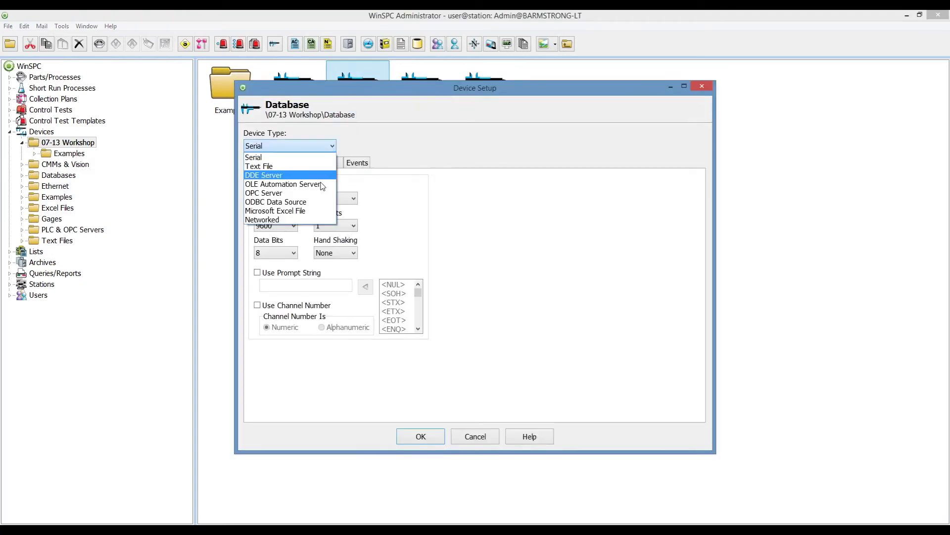
click(305, 198)
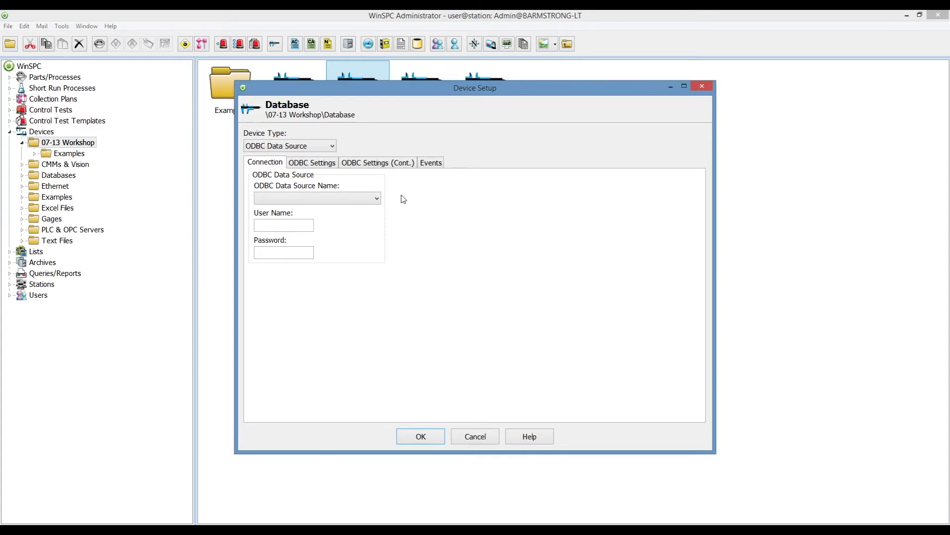
click(376, 199)
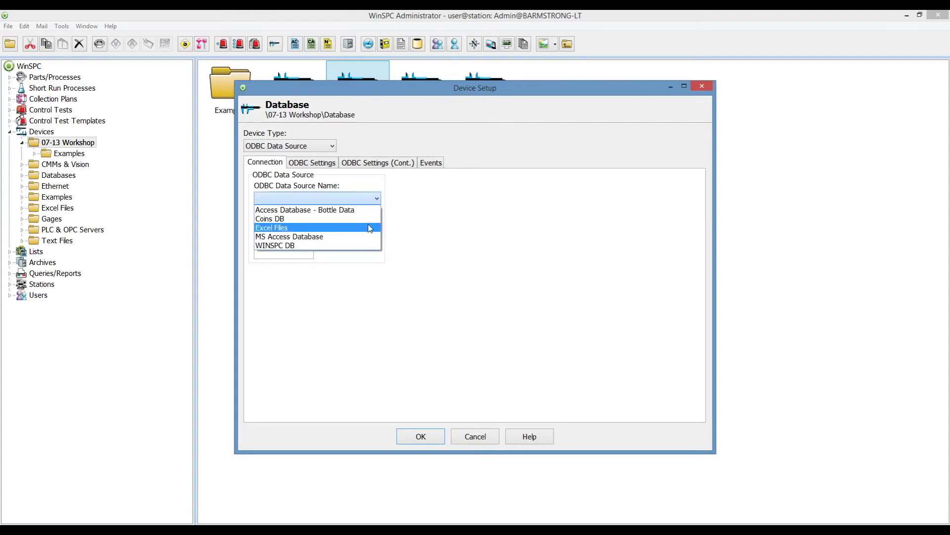
click(354, 210)
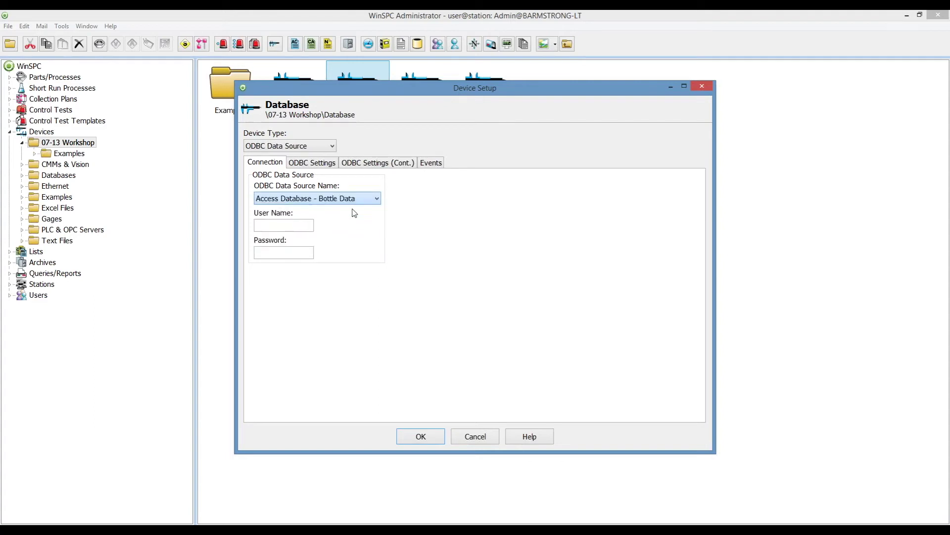
click(313, 165)
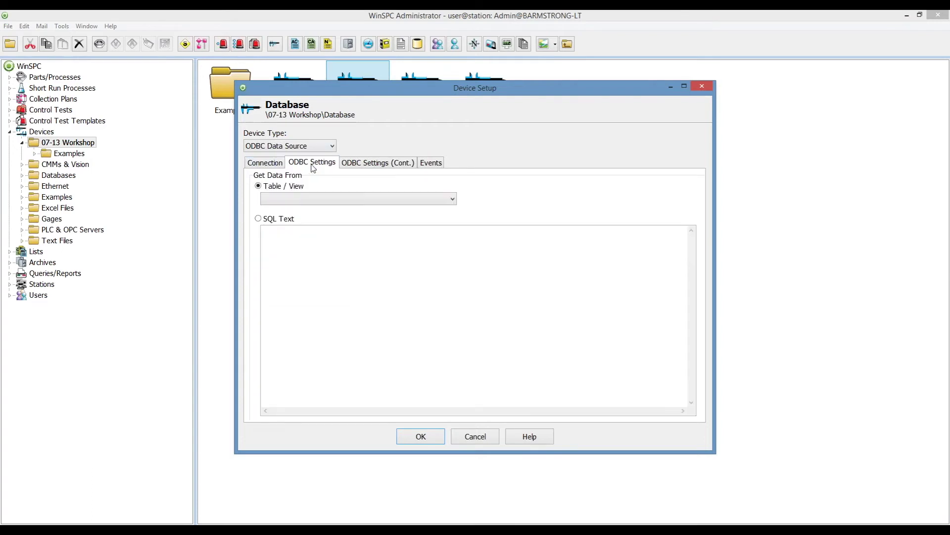
Set the Table / View to Bottle Query, leaving the SQL text 'Select * from vsample' inactive.
click(451, 198)
click(399, 229)
click(286, 220)
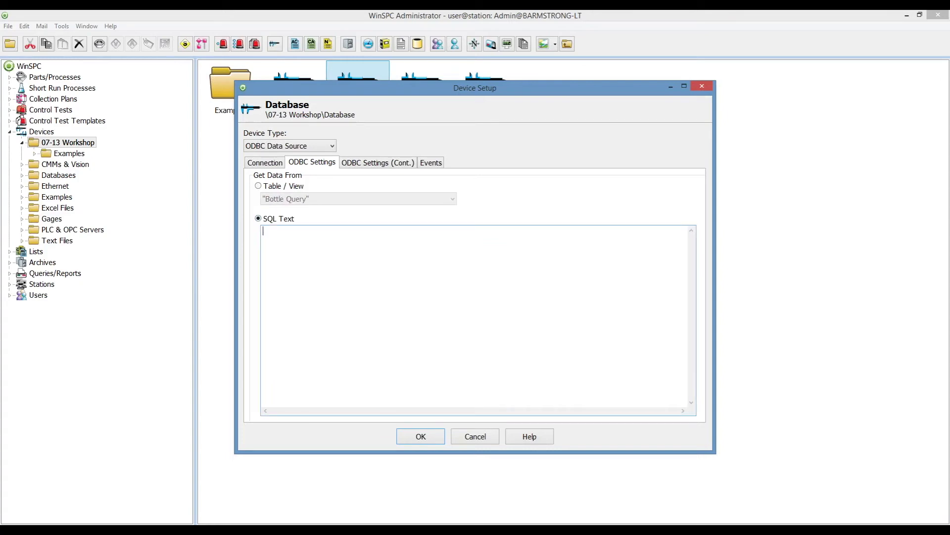
text(Select * from vsample)
click(273, 188)
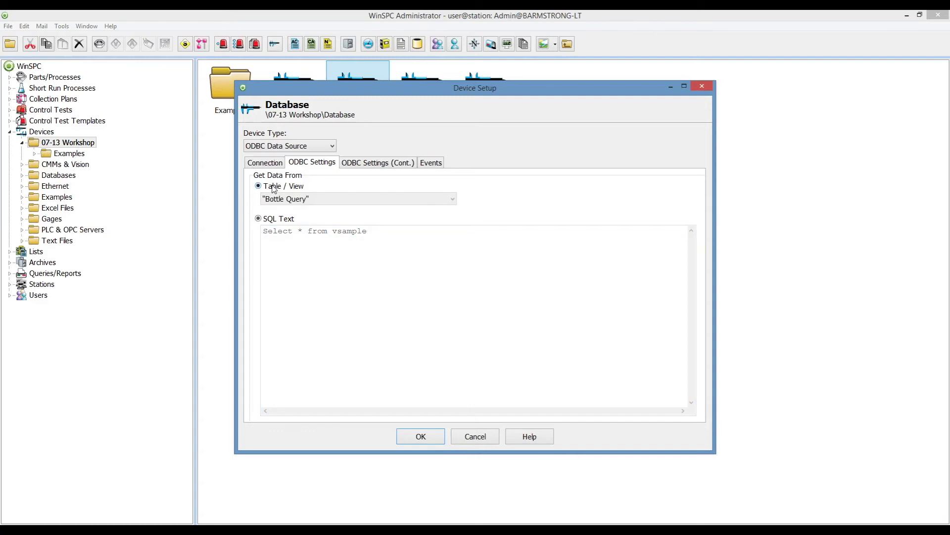
click(362, 168)
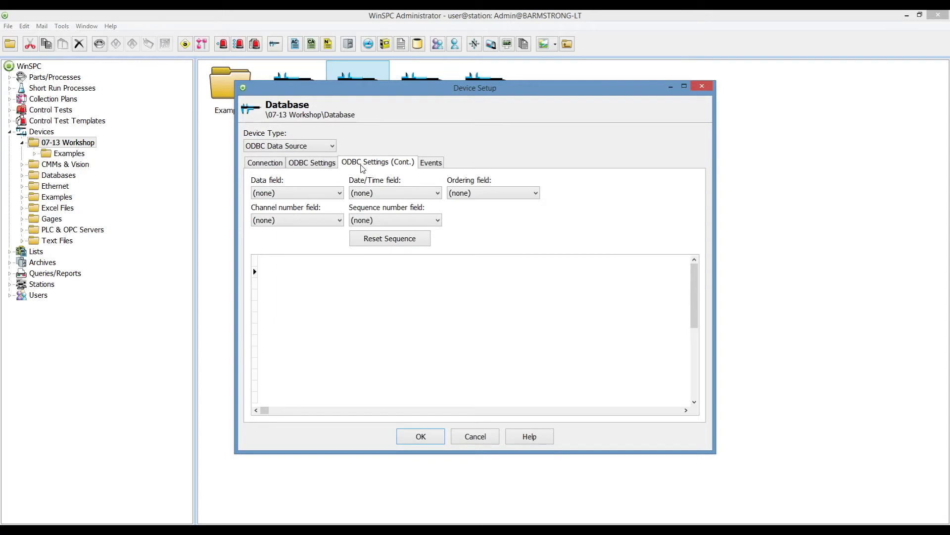
Leave the data and date/time fields at (none) and set the ordering field to PrimaryKey.
click(340, 194)
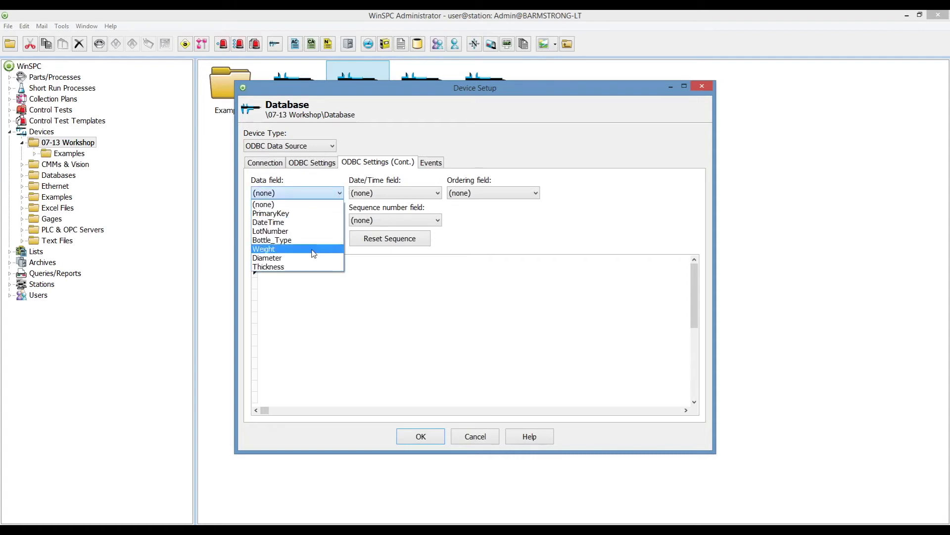
click(313, 258)
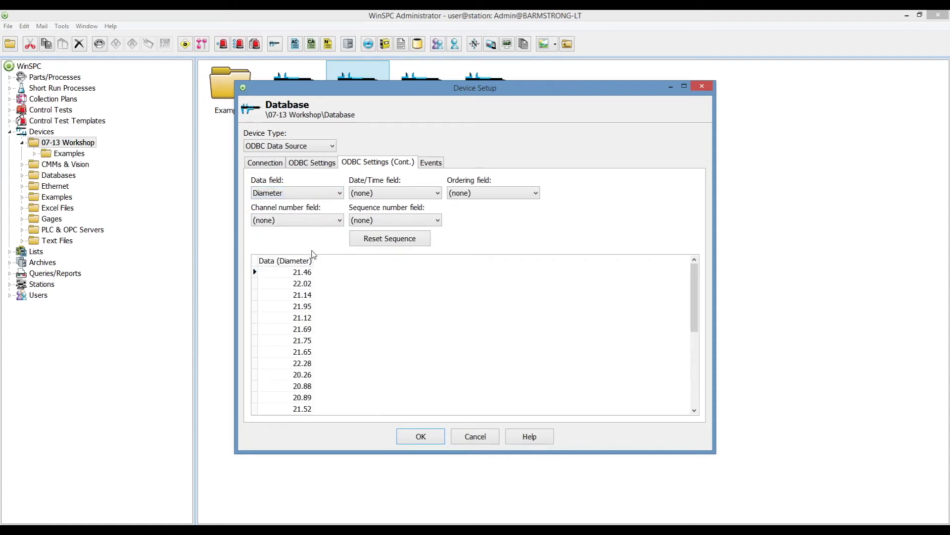
click(341, 197)
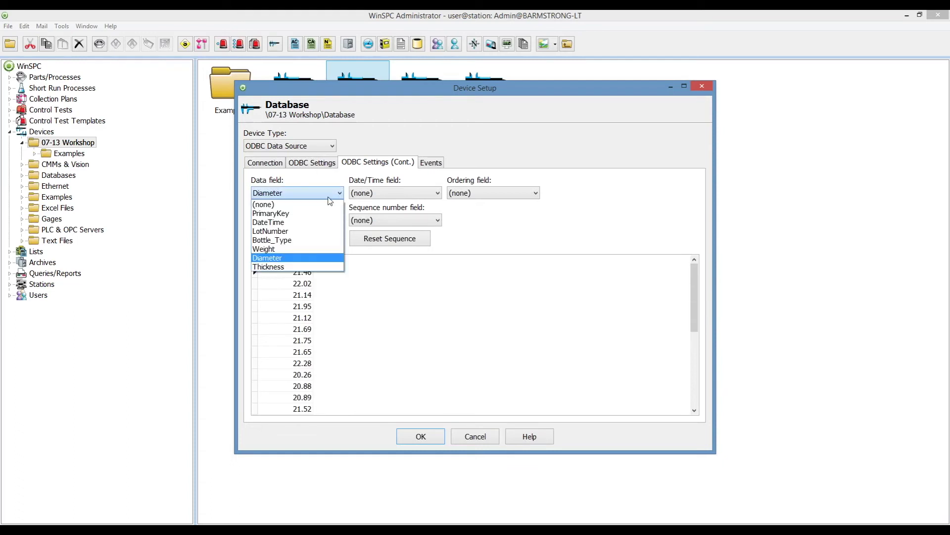
click(310, 204)
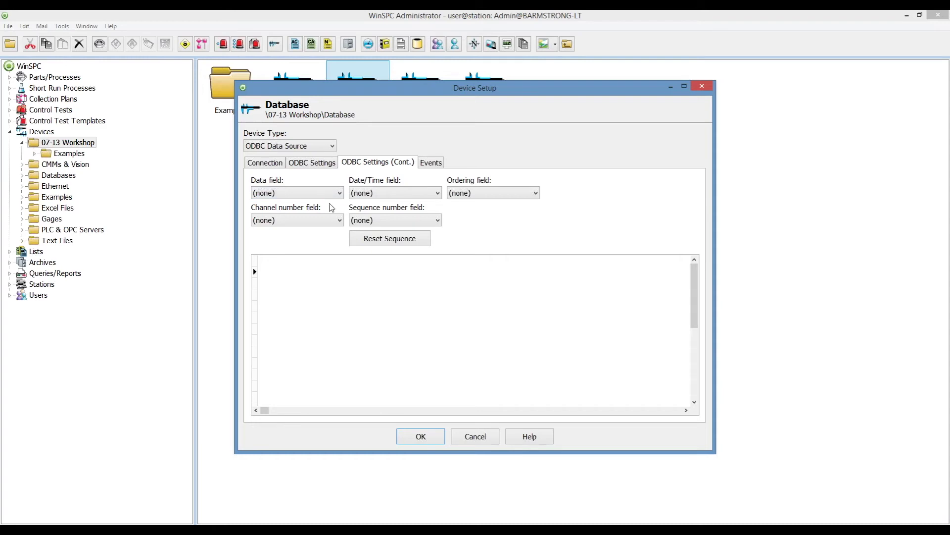
click(437, 194)
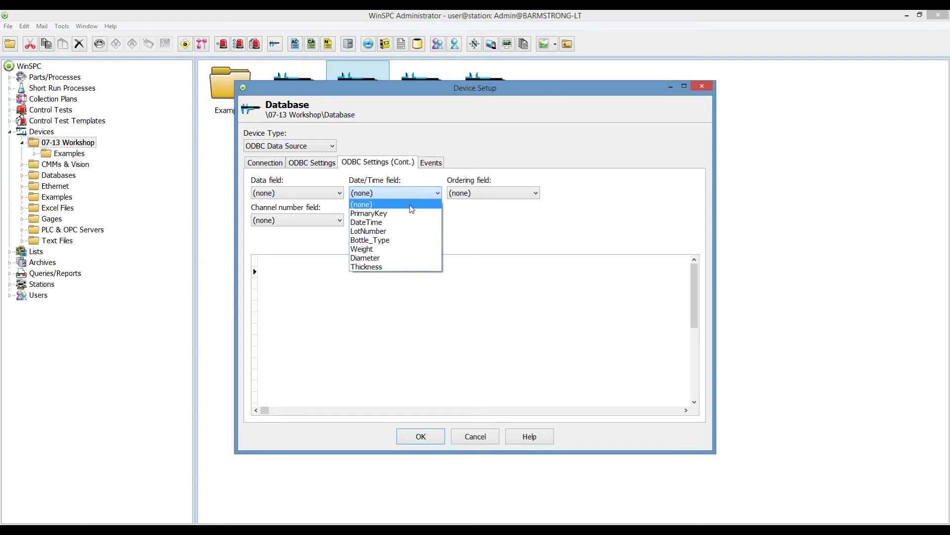
click(412, 209)
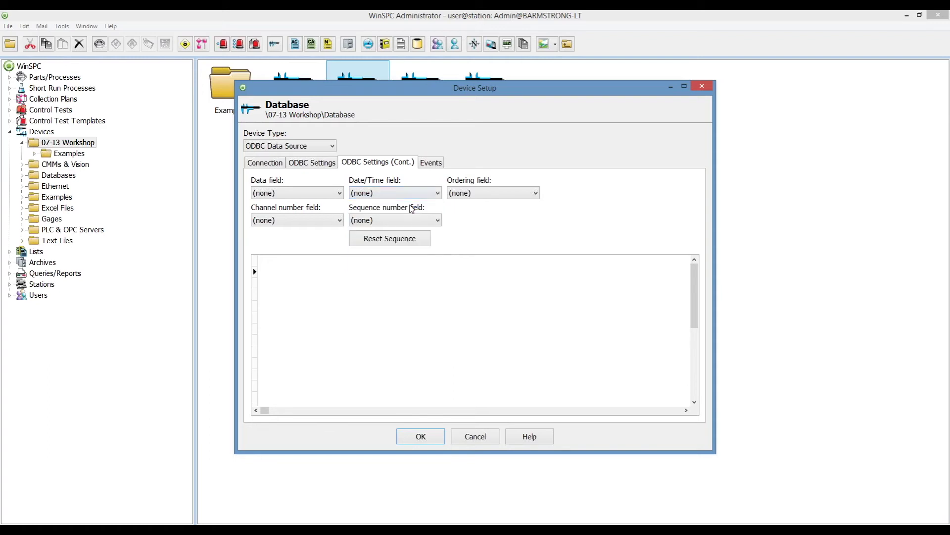
click(537, 193)
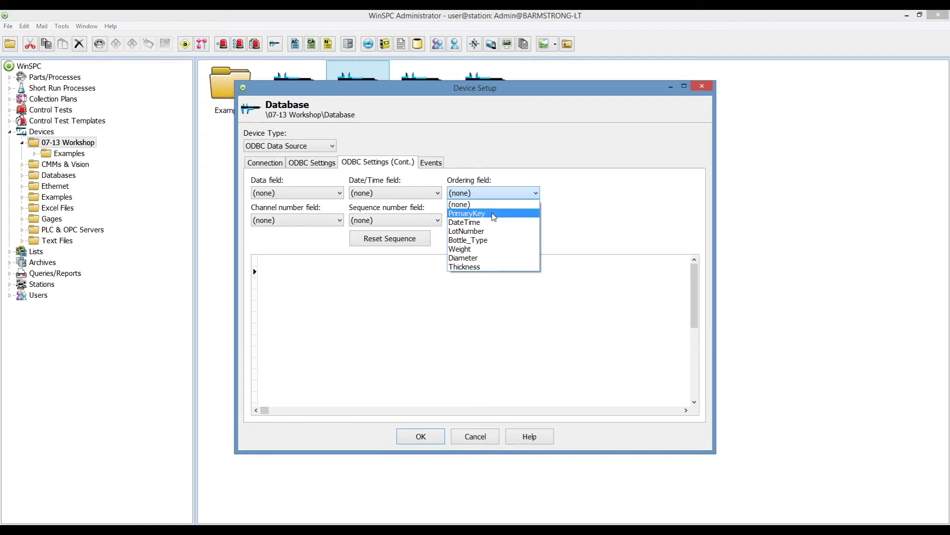
click(493, 214)
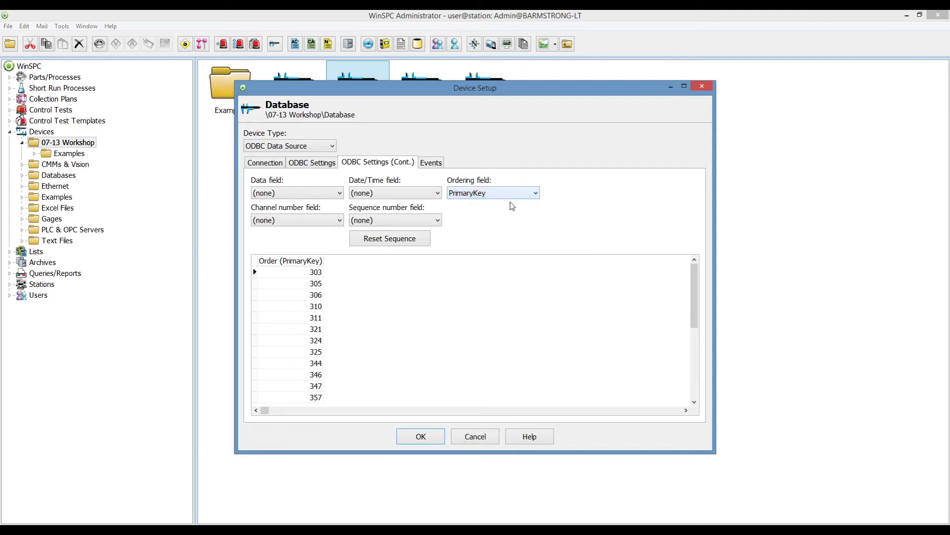
Reset the channel and sequence number fields to (none) and save the device setup.
click(339, 220)
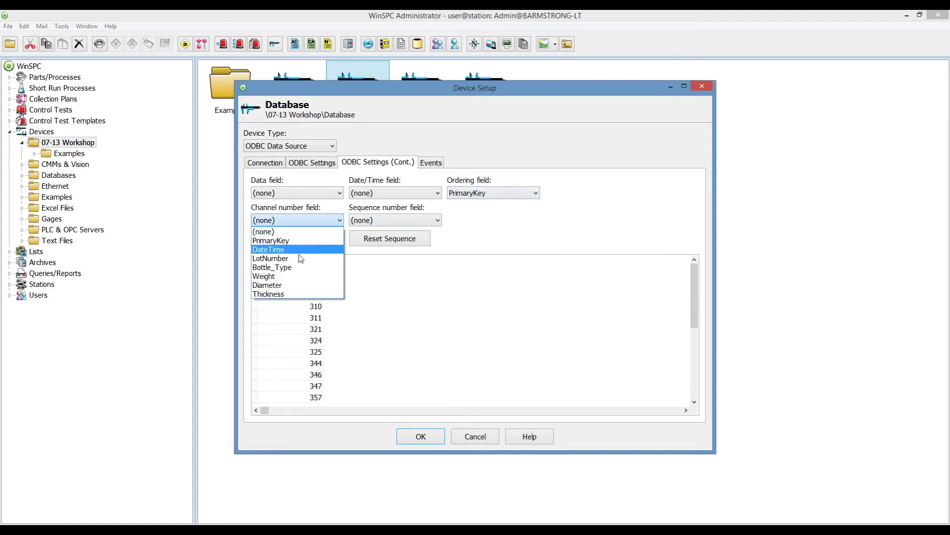
click(297, 267)
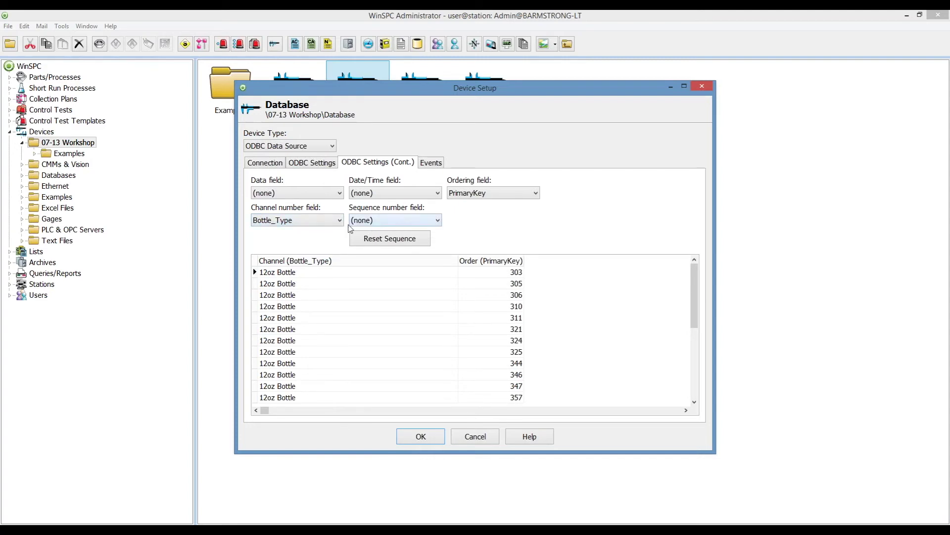
click(339, 220)
click(324, 231)
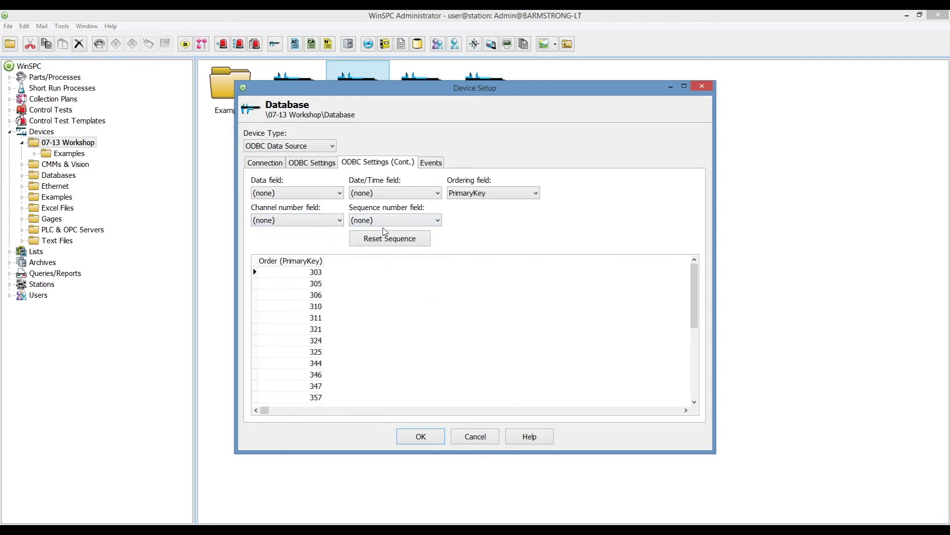
click(394, 222)
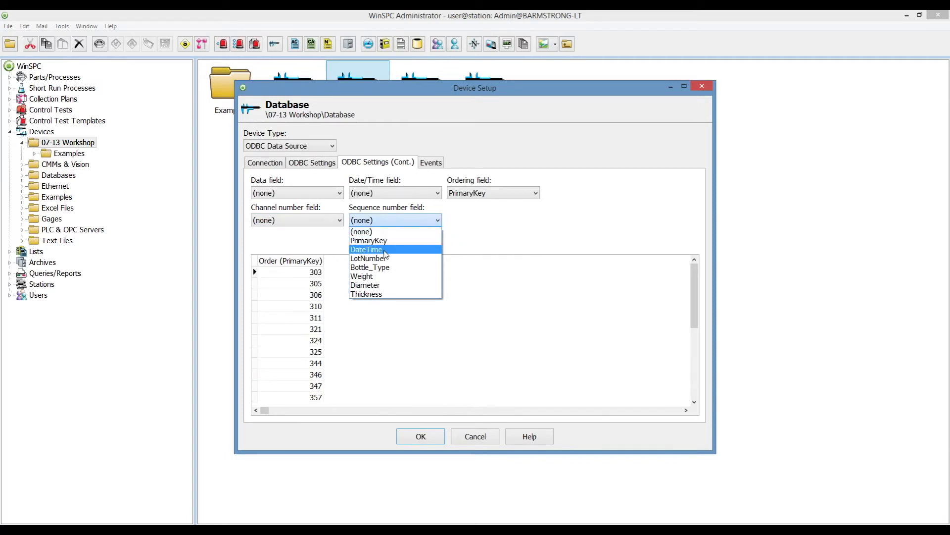
click(385, 250)
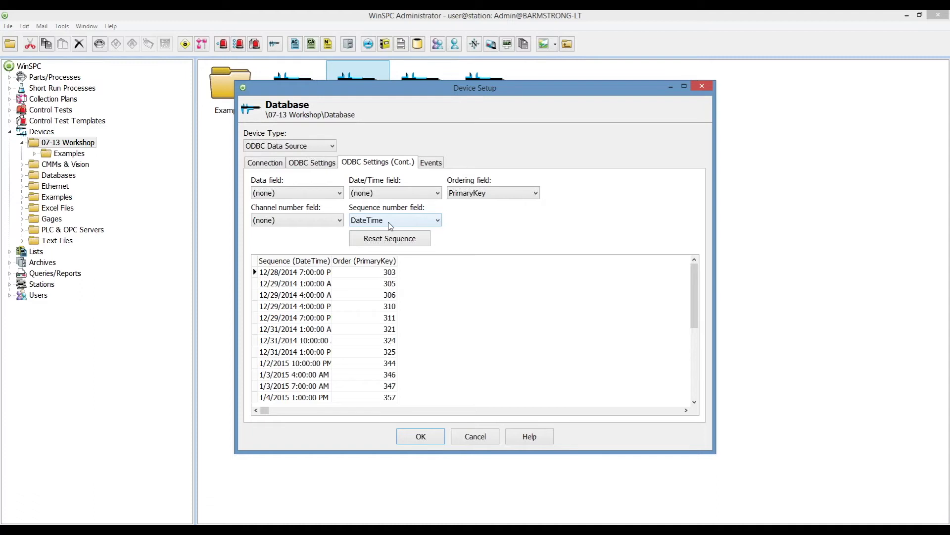
click(391, 221)
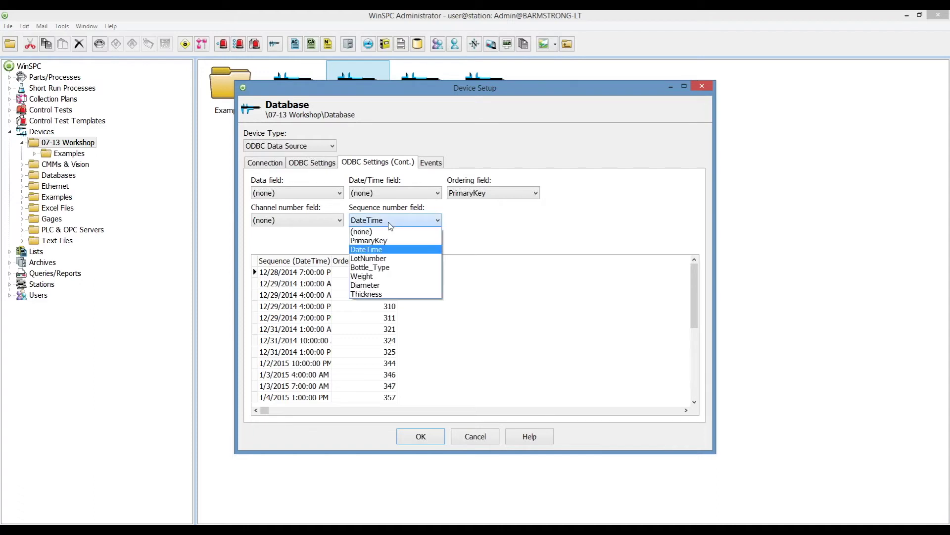
click(389, 241)
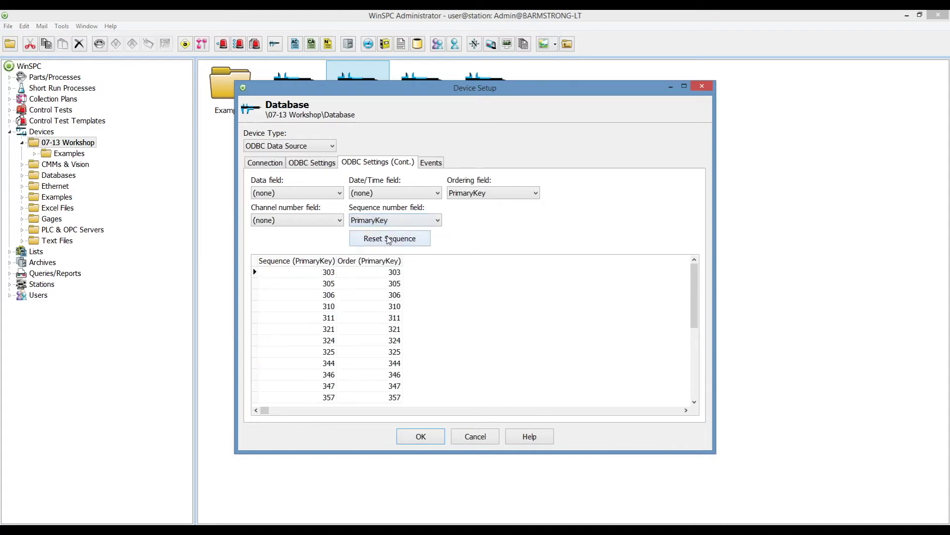
click(396, 221)
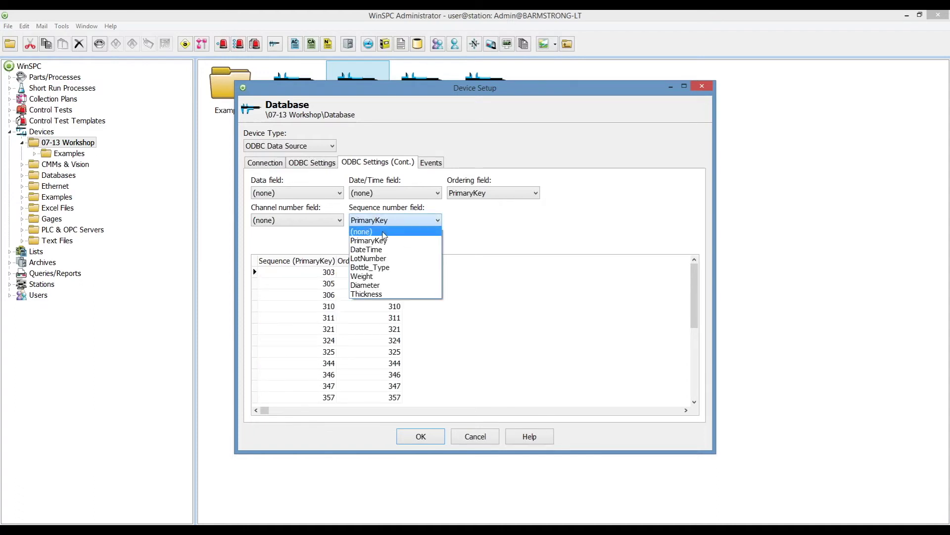
click(383, 232)
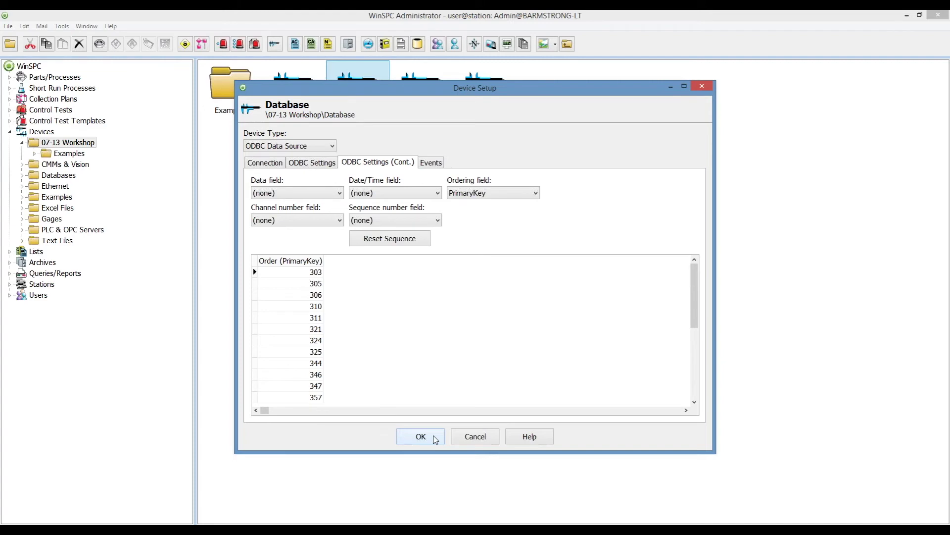
click(435, 439)
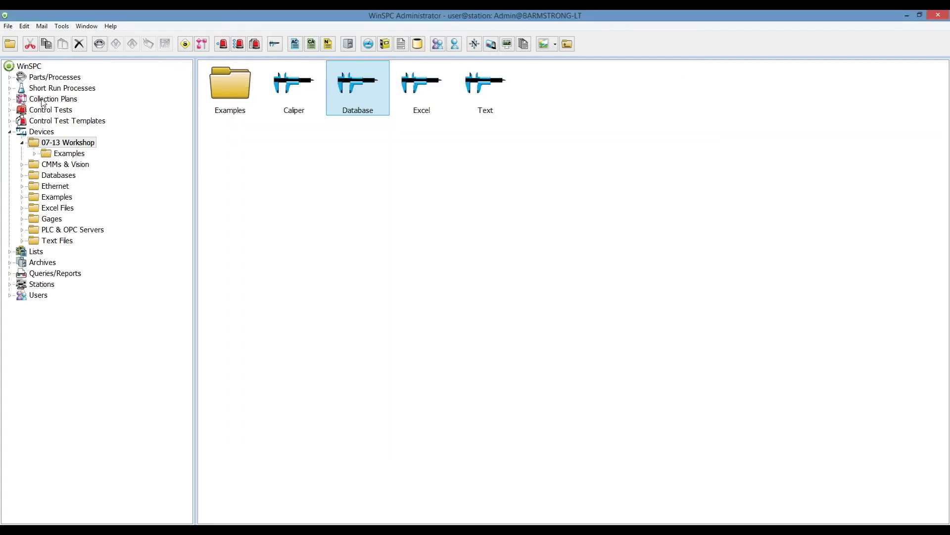
Switch the Bottle plan's Diameter step to the Database device, location Diameter, and save.
click(43, 101)
double_click(295, 101)
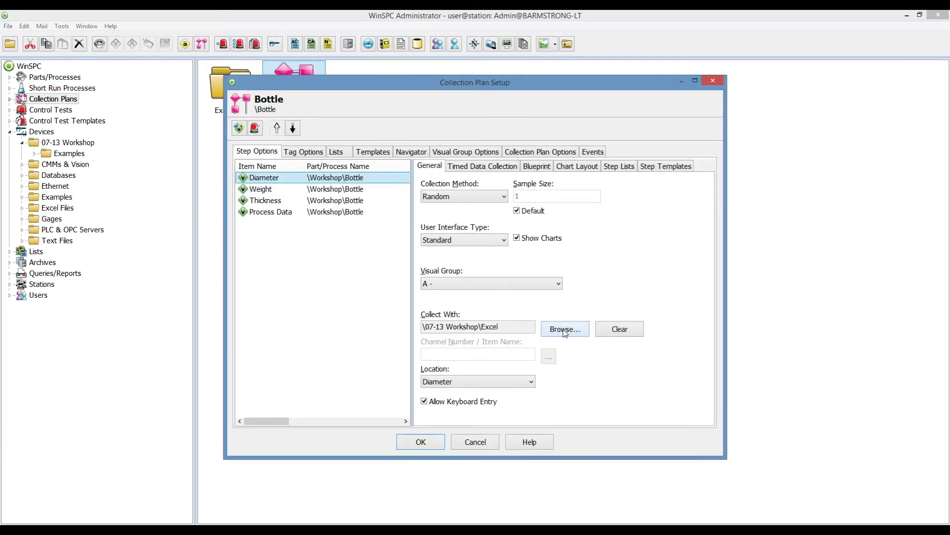
click(564, 330)
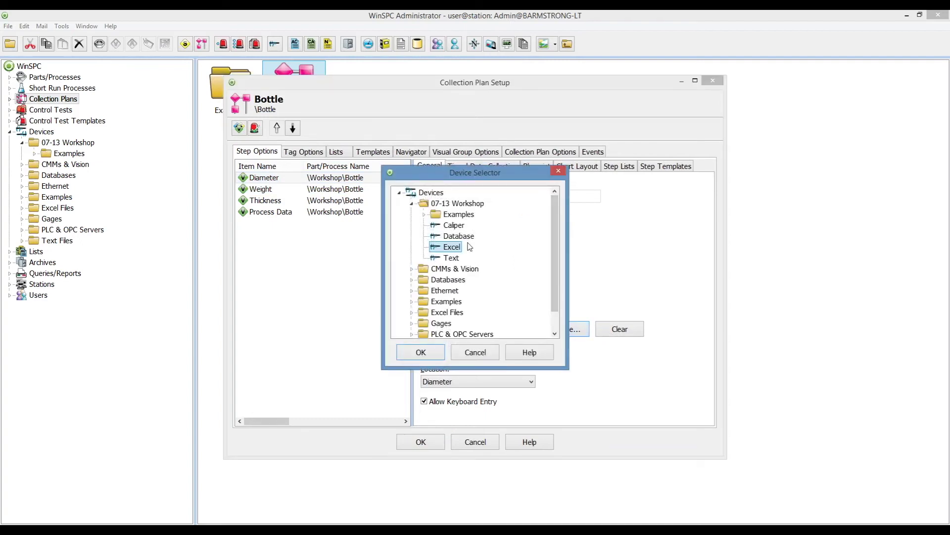
click(467, 237)
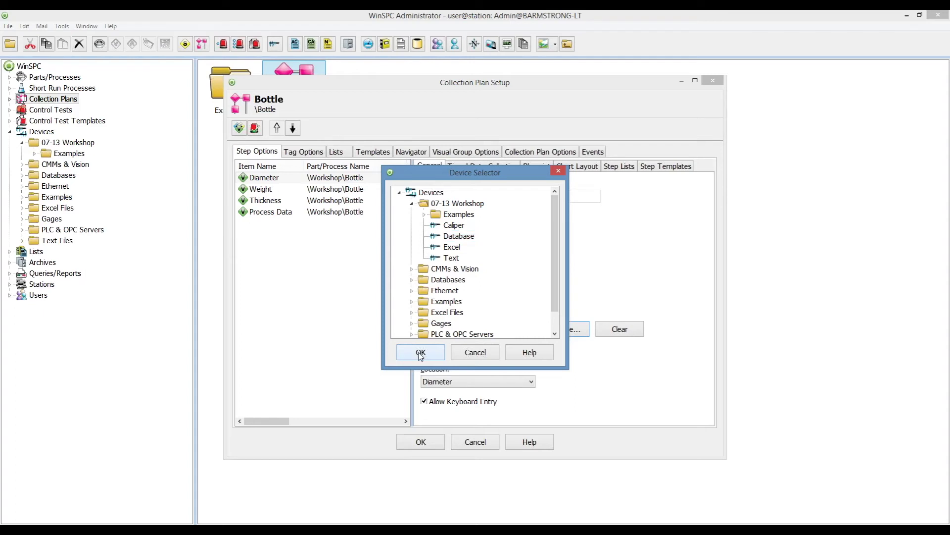
click(420, 354)
click(484, 381)
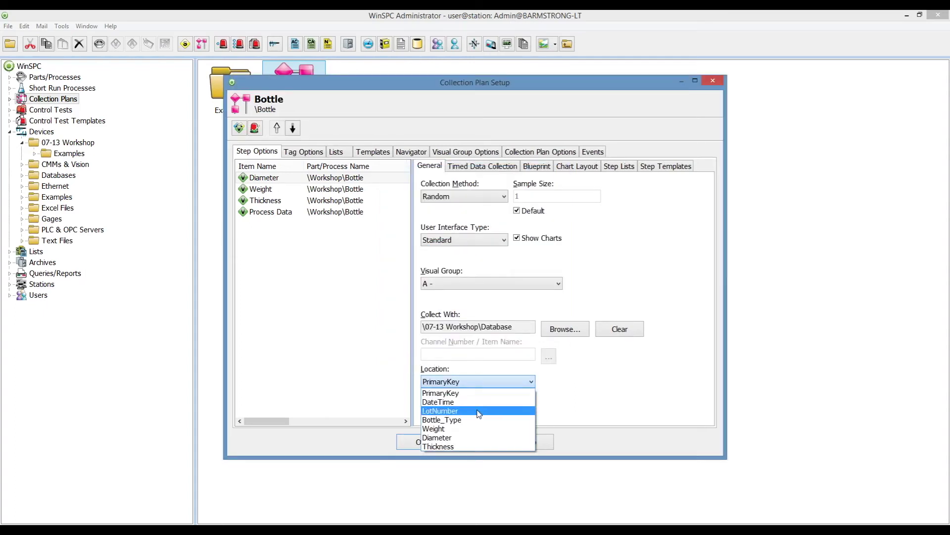
click(470, 438)
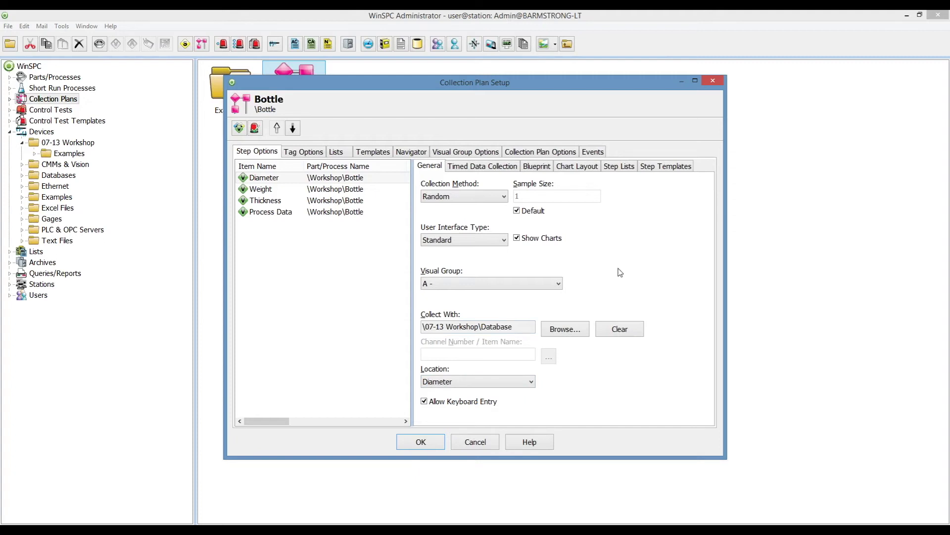
click(421, 441)
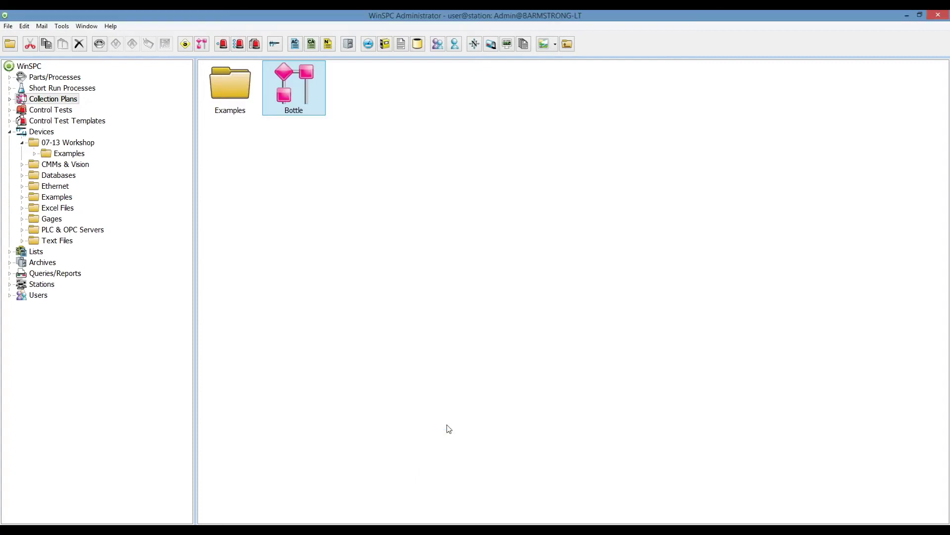
Start Data Collection on the Bottle plan, record a 22.020 Diameter reading, then exit.
right_click(313, 105)
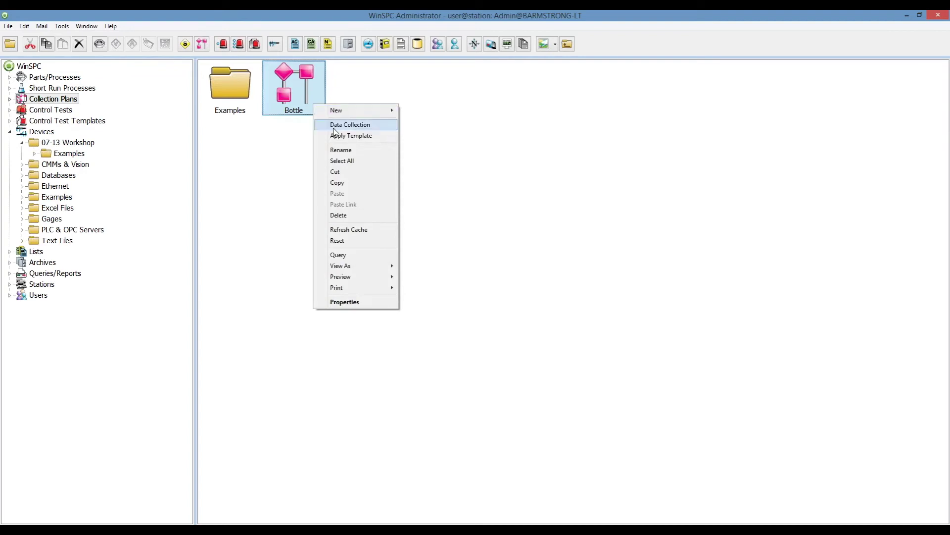
click(336, 126)
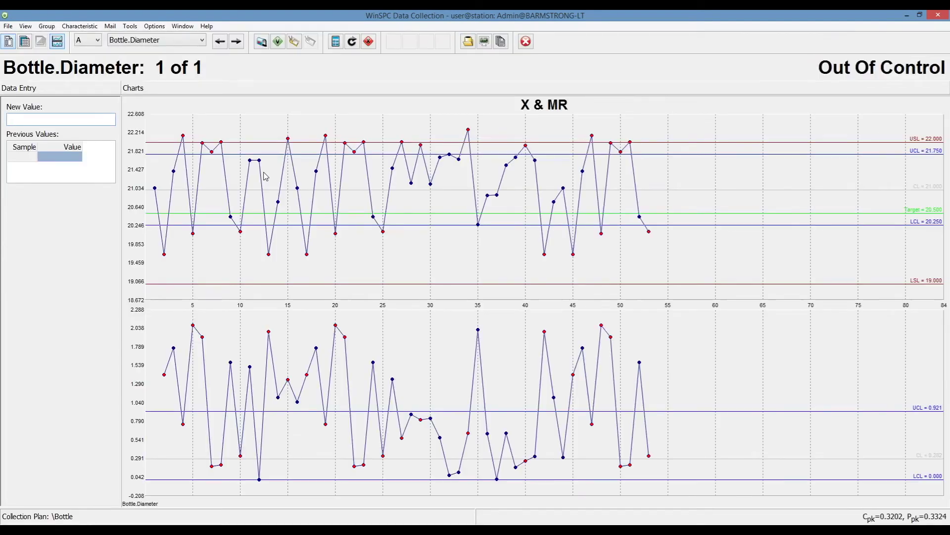
text(22.020)
key(Return)
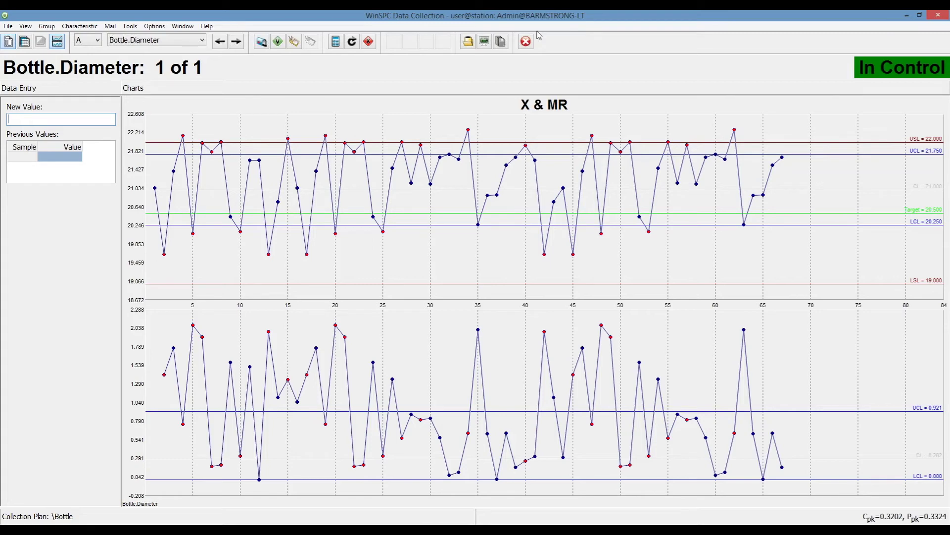
click(527, 42)
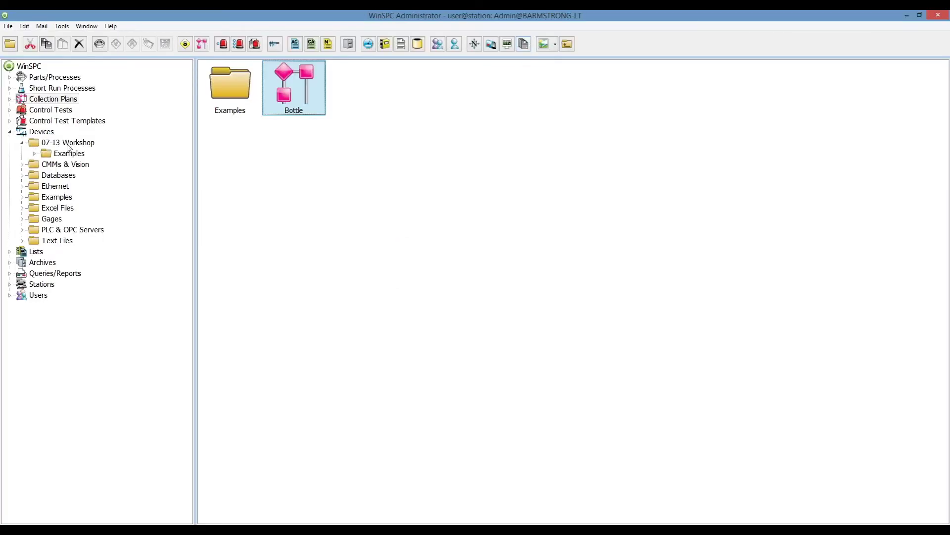
Open the Examples folder under 07-13 Workshop and open the Networked IP Device setup.
click(69, 142)
double_click(238, 83)
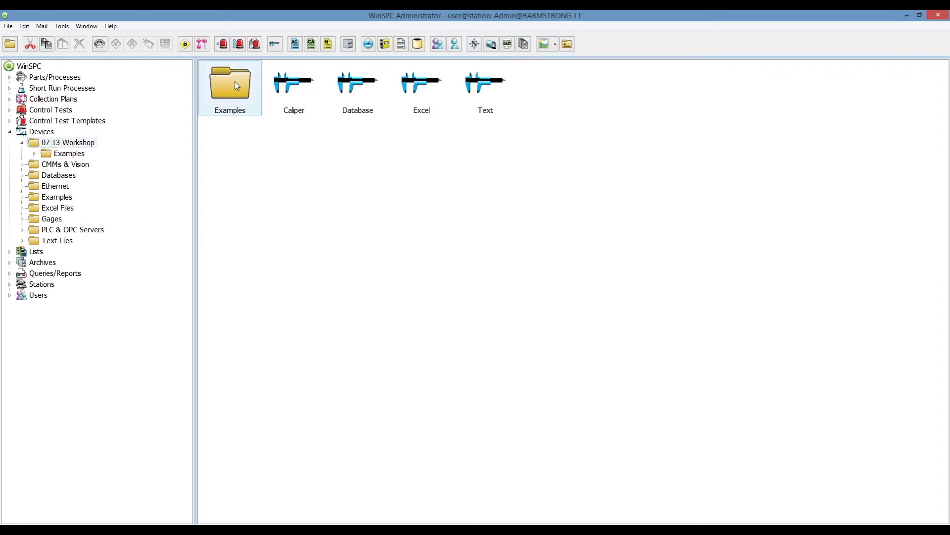
click(489, 93)
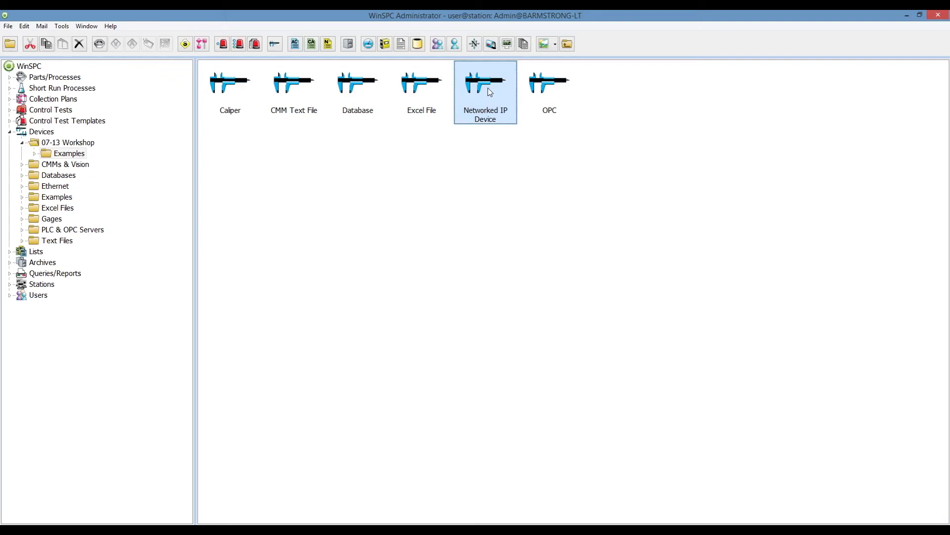
double_click(489, 92)
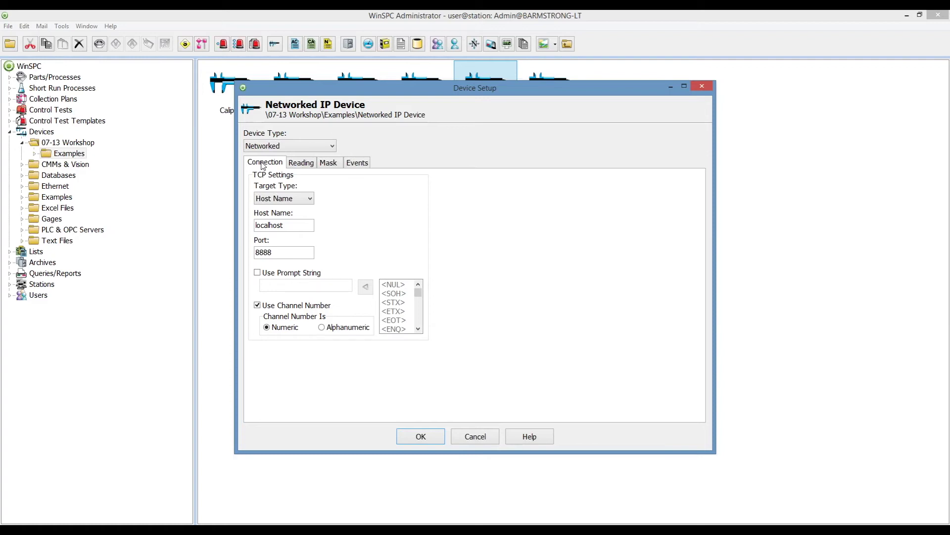
Review the connection settings: Target Type Host Name, host localhost, port 8888.
click(309, 200)
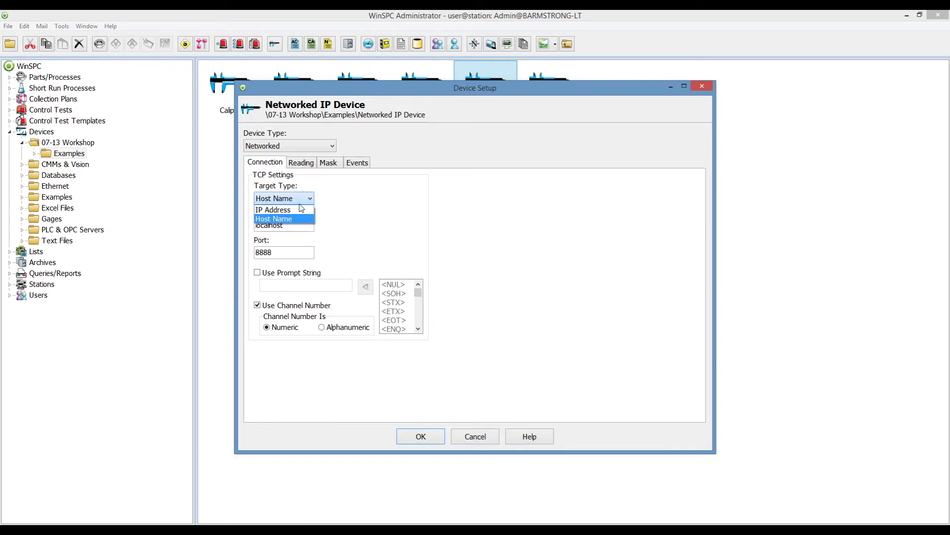
click(297, 209)
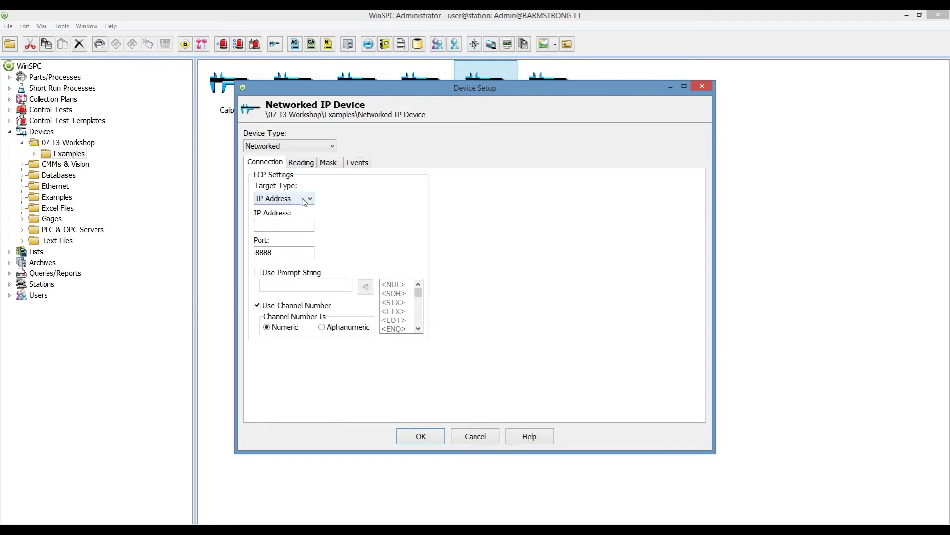
click(304, 200)
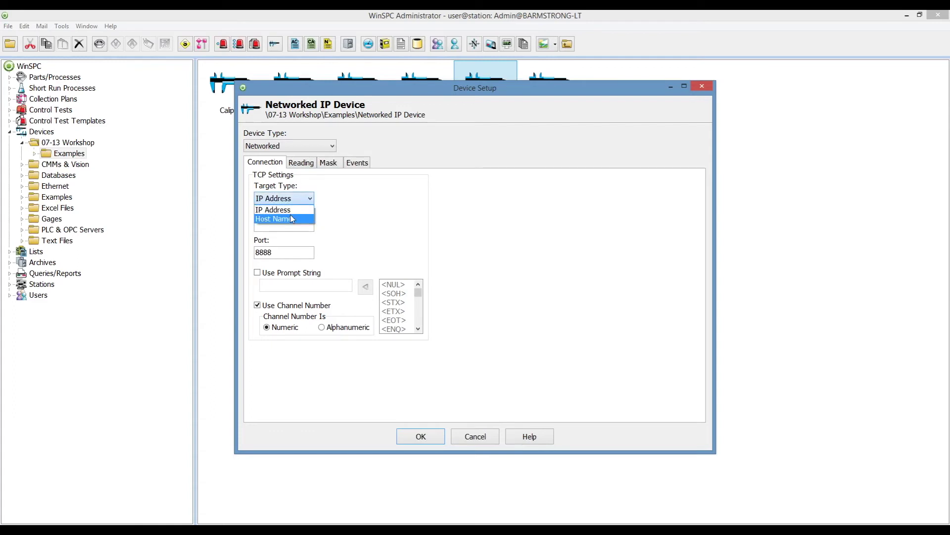
click(291, 218)
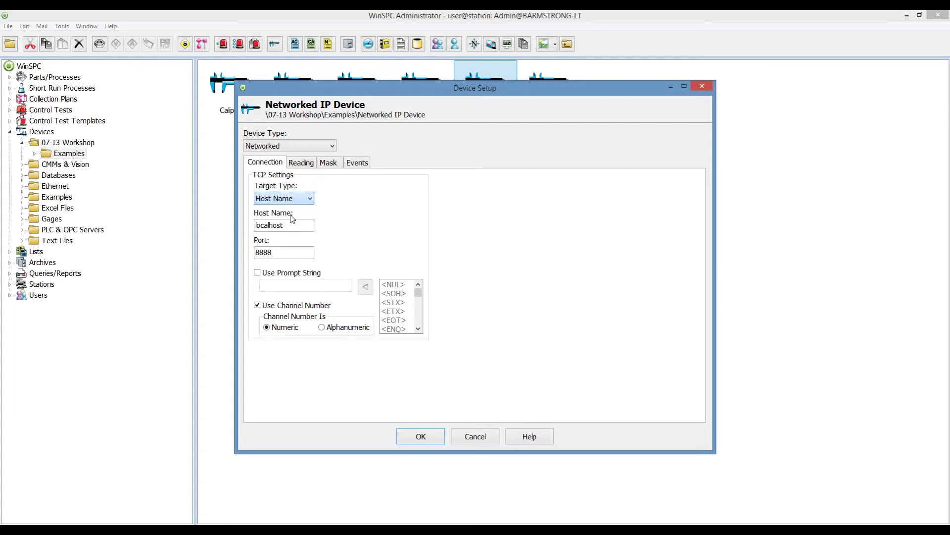
drag(284, 225, 248, 230)
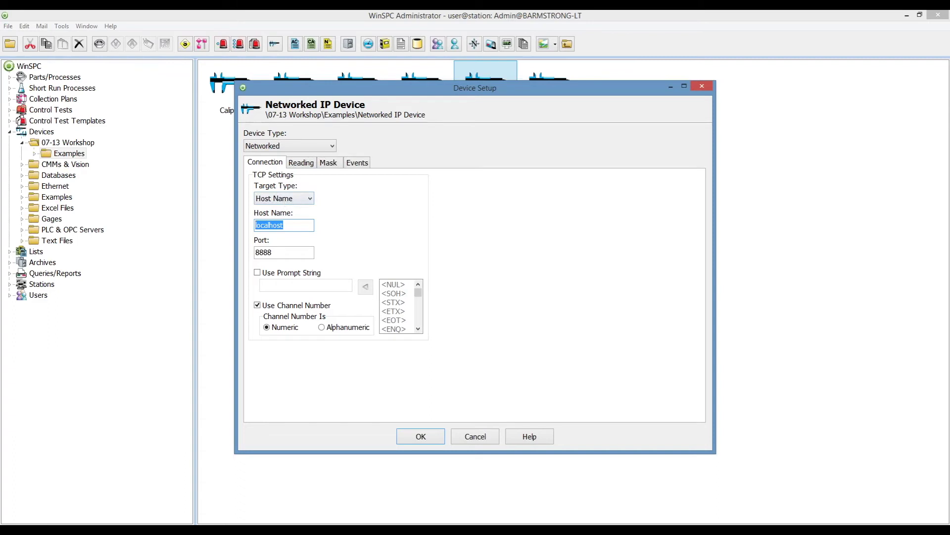
drag(275, 253, 231, 259)
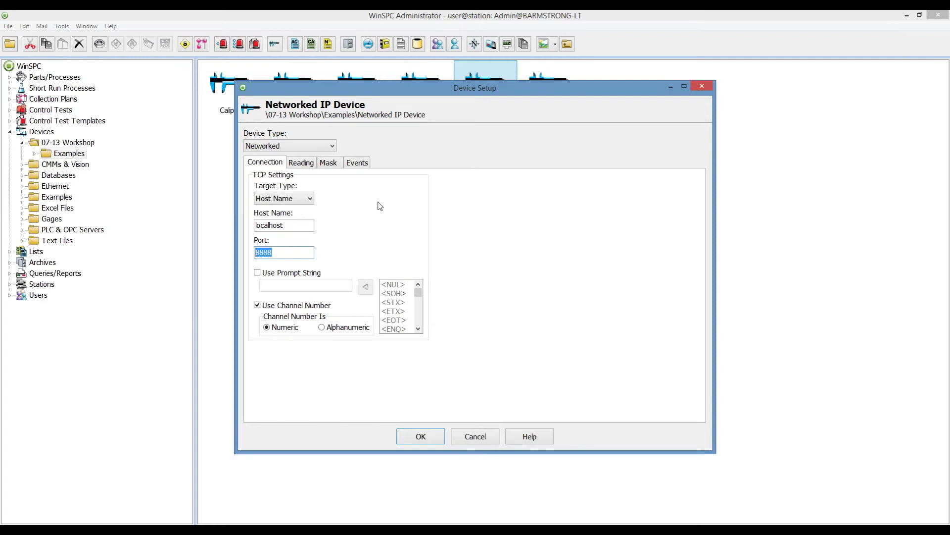
Review the sample reading and the mask's value and lot number fields, then close without changes.
click(301, 163)
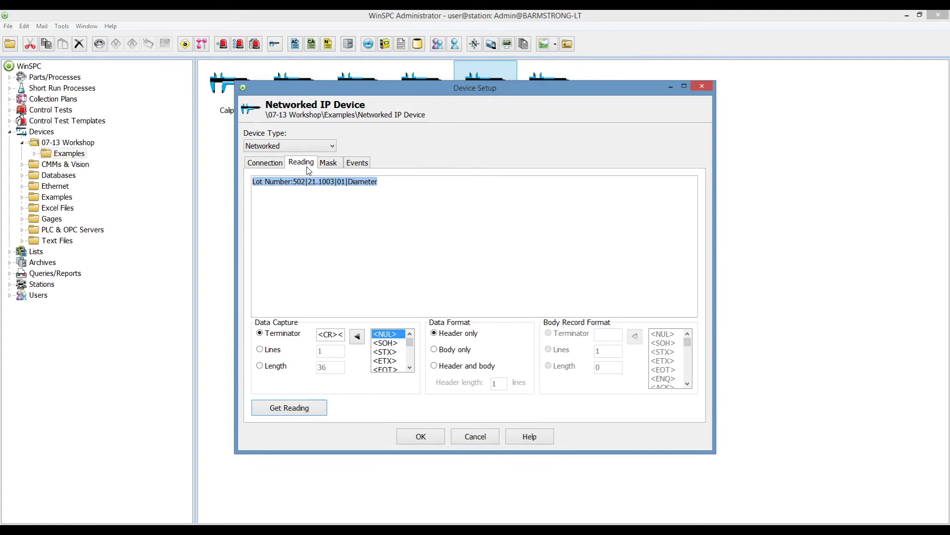
click(330, 166)
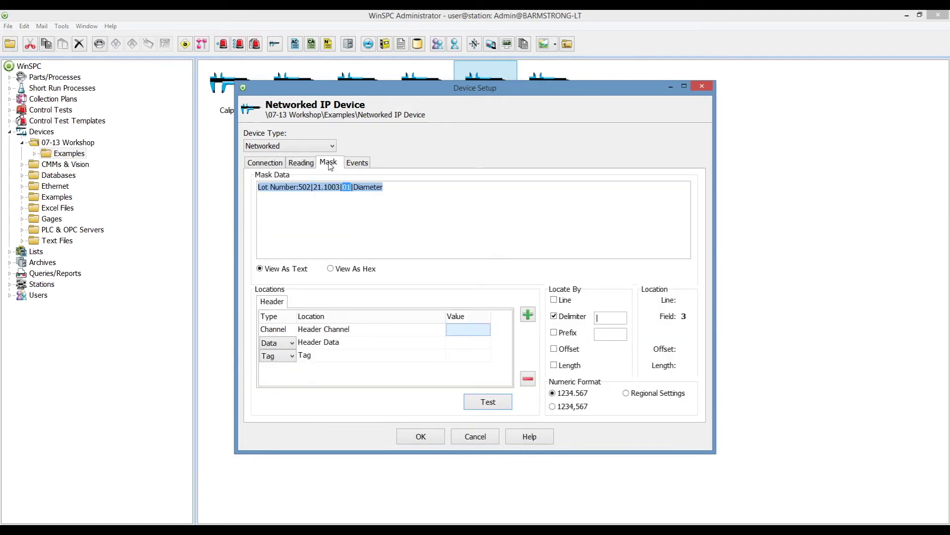
click(356, 347)
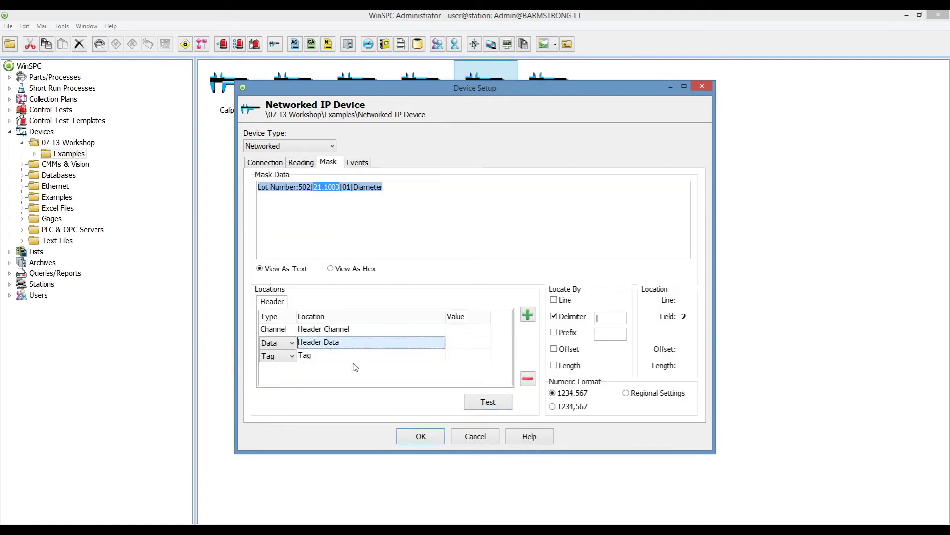
click(355, 365)
click(421, 438)
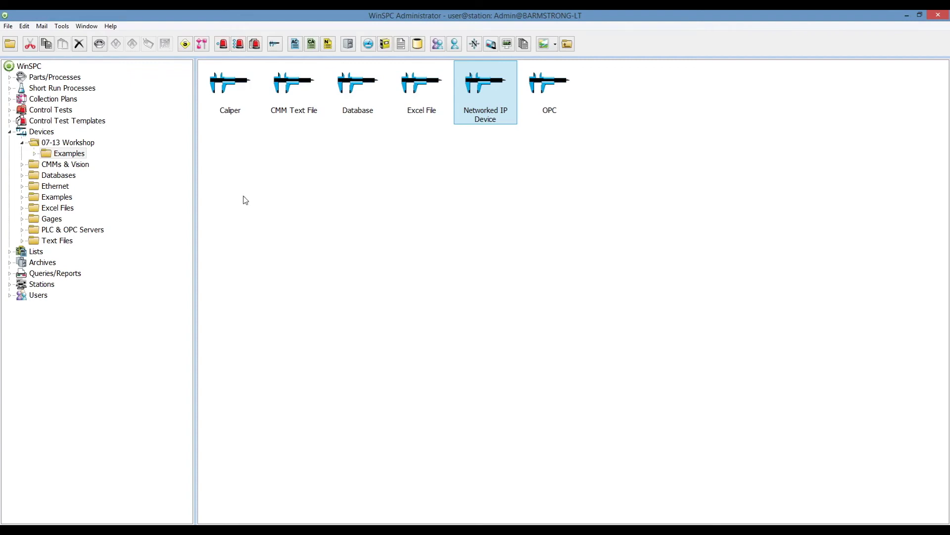
Show the OPC Foundation home page in Firefox.
click(88, 144)
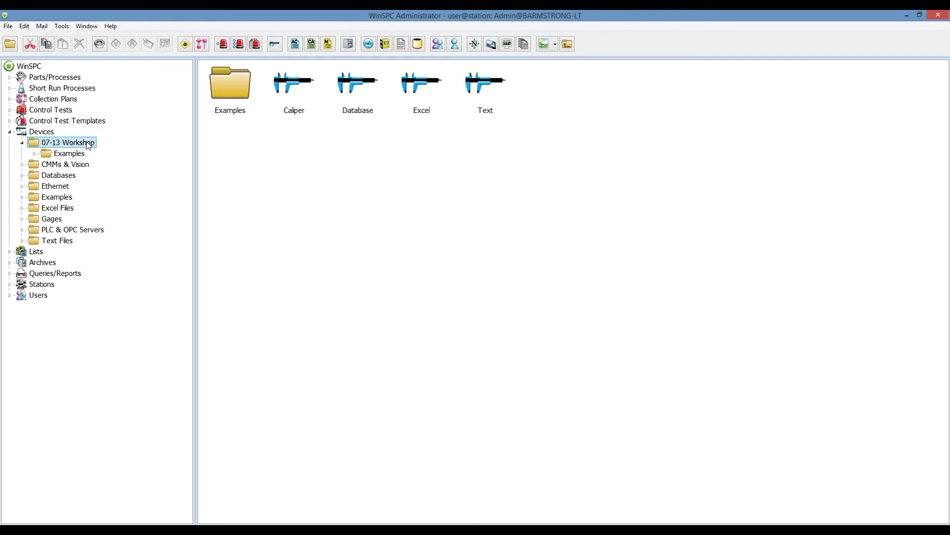
click(345, 523)
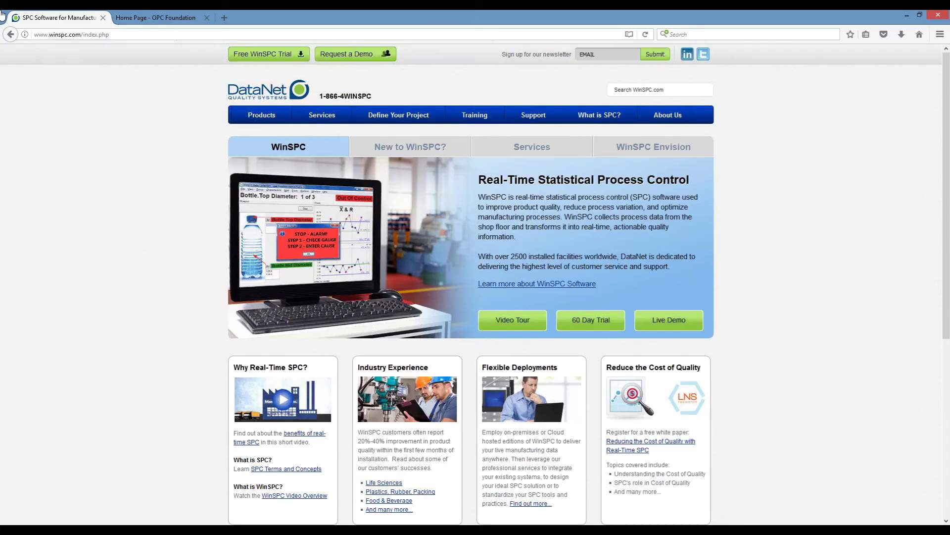
click(152, 20)
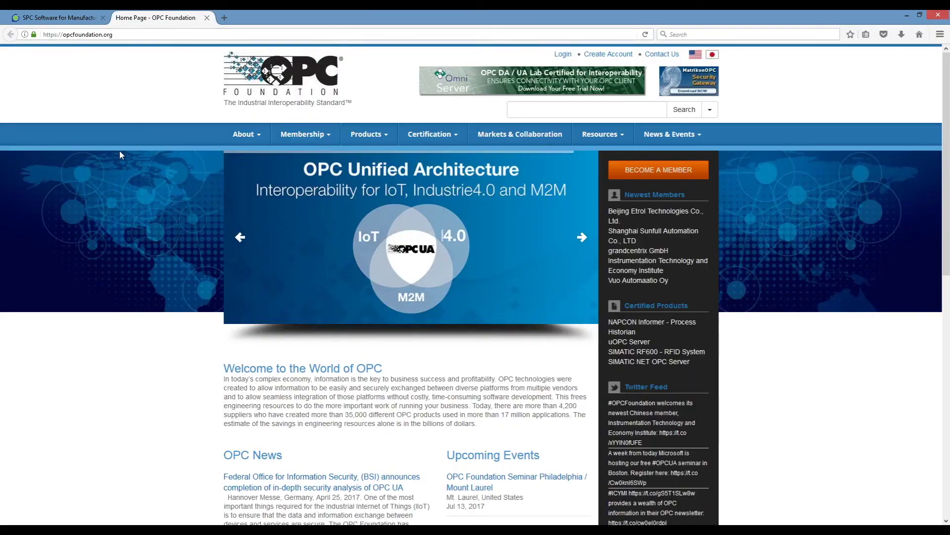
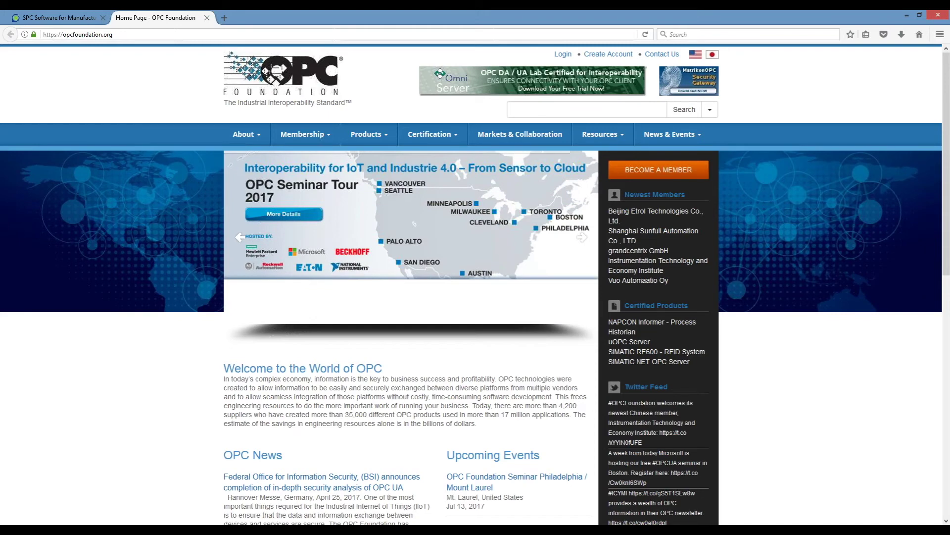
Switch from Firefox back to WinSPC Administrator, showing the 07-13 Workshop devices.
mouse_move(408, 529)
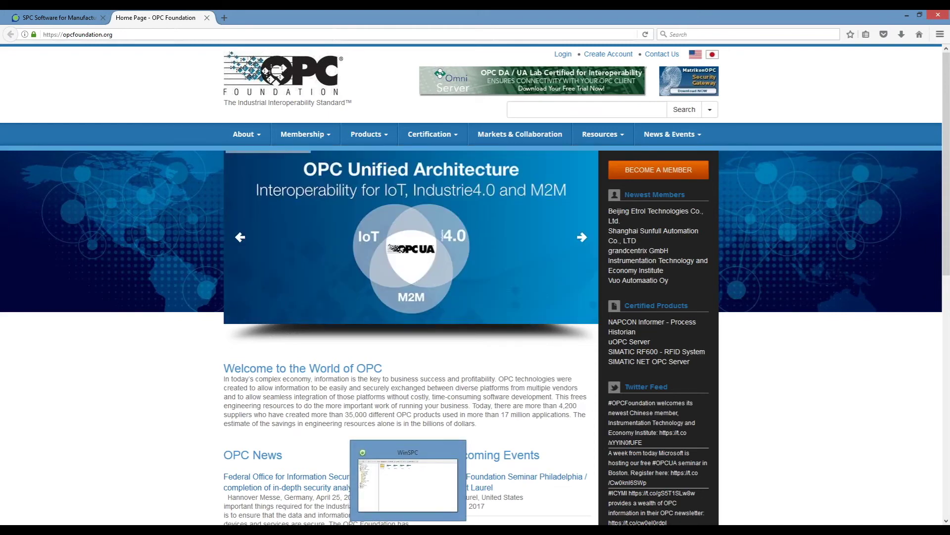
click(408, 529)
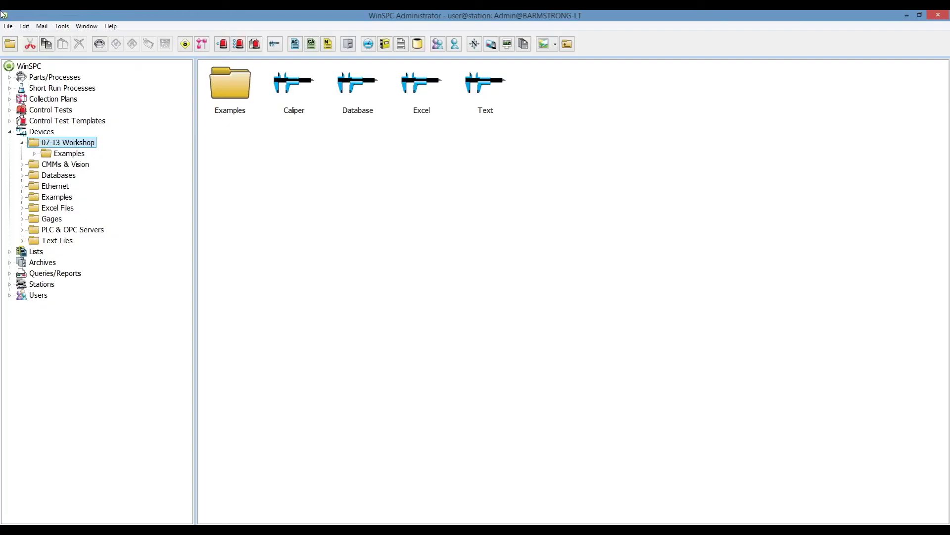
Add a device named 'OPC' beside Caliper, Database, Excel and Text in 07-13 Workshop.
click(276, 46)
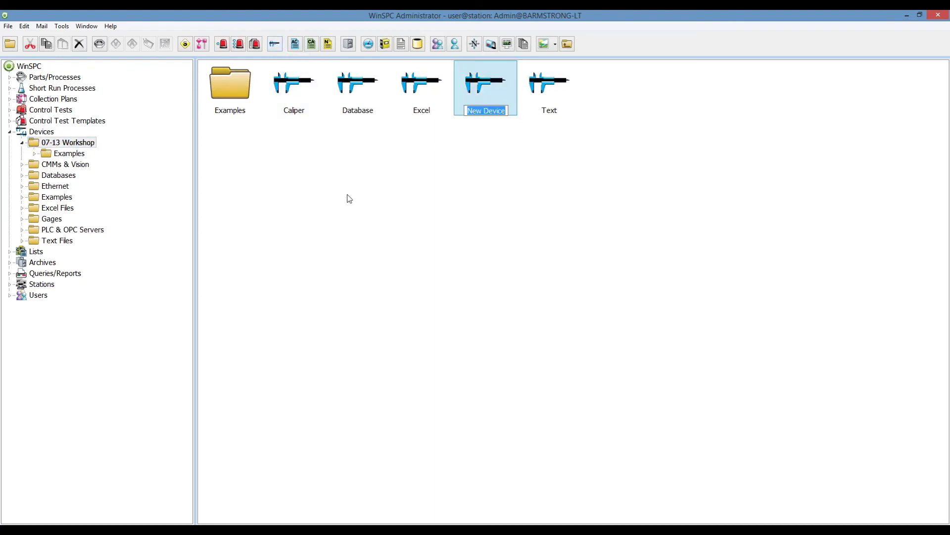
text(OPC)
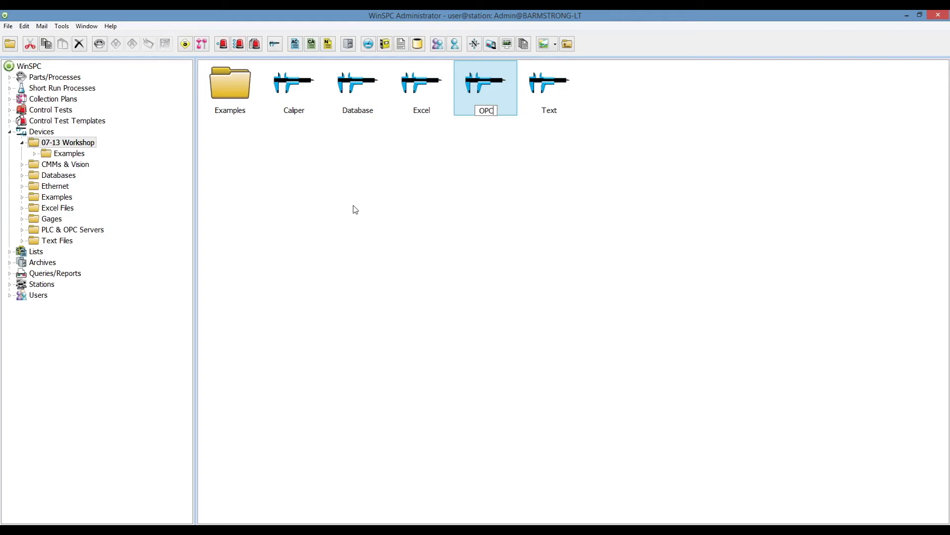
key(Return)
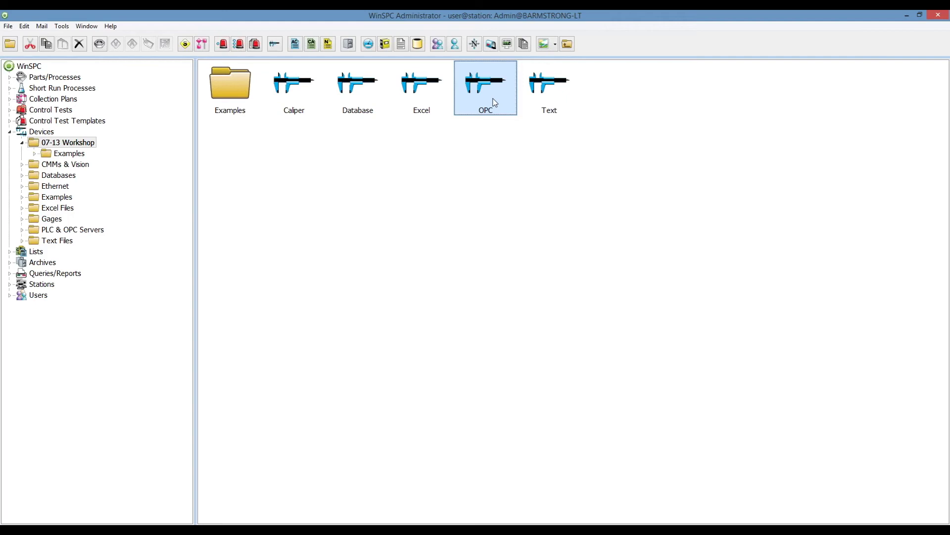
Set the OPC device's type to OPC Server using the KEPware.KEPServerEx.V4 server and save.
double_click(495, 102)
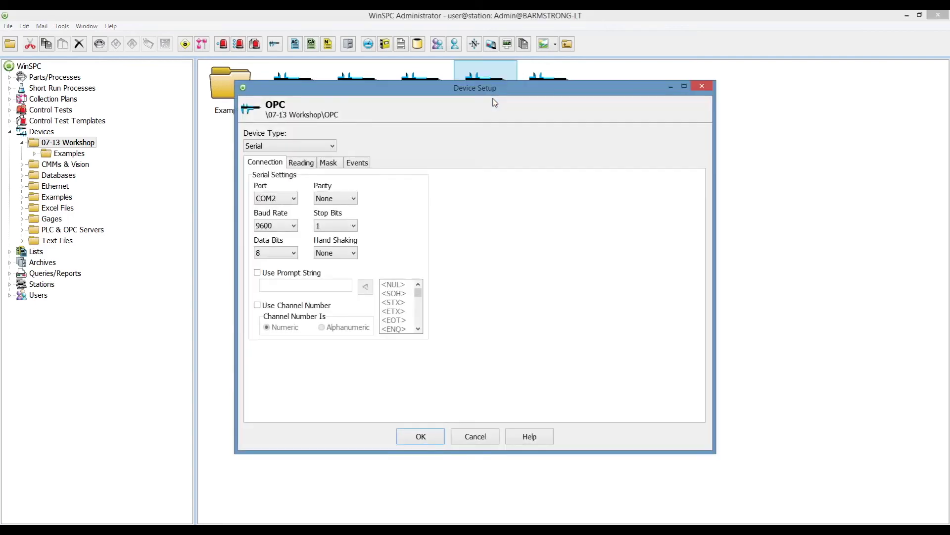
click(323, 146)
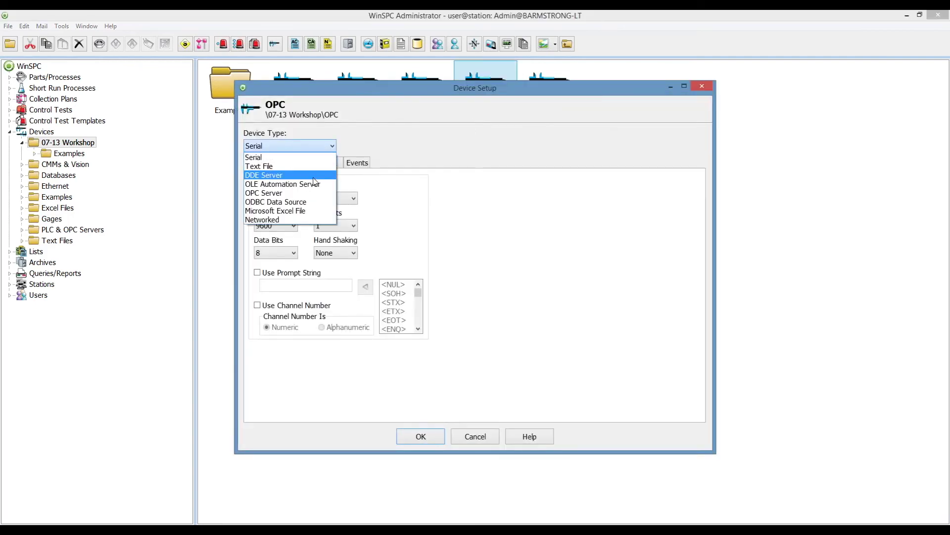
click(305, 195)
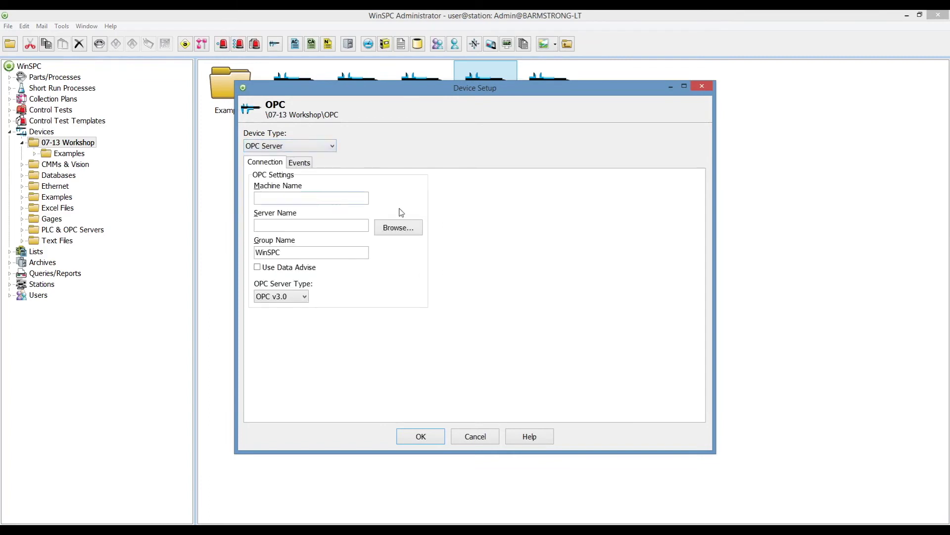
click(395, 228)
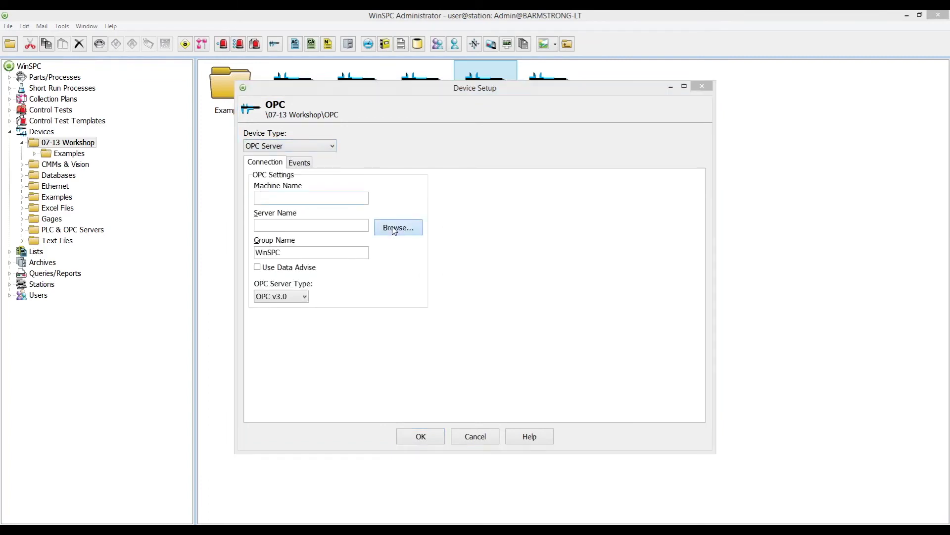
click(391, 184)
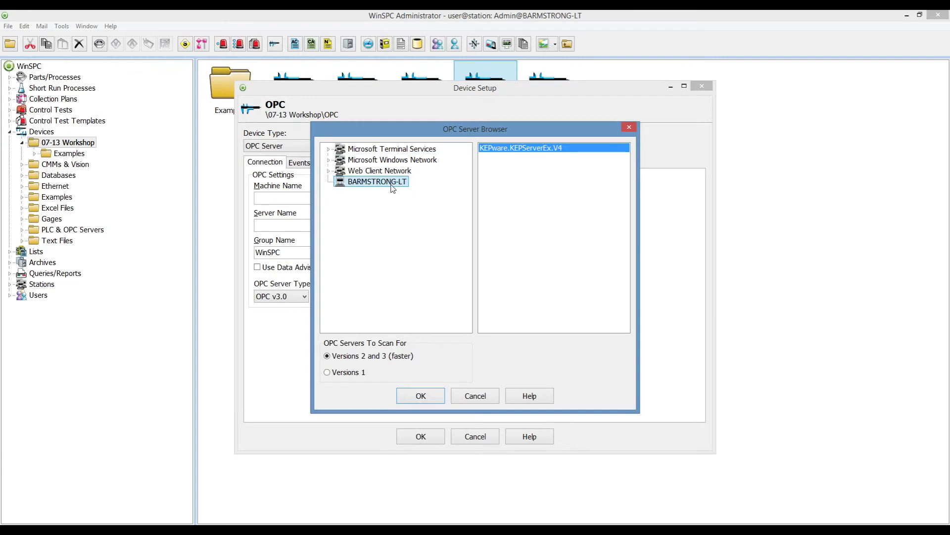
click(420, 396)
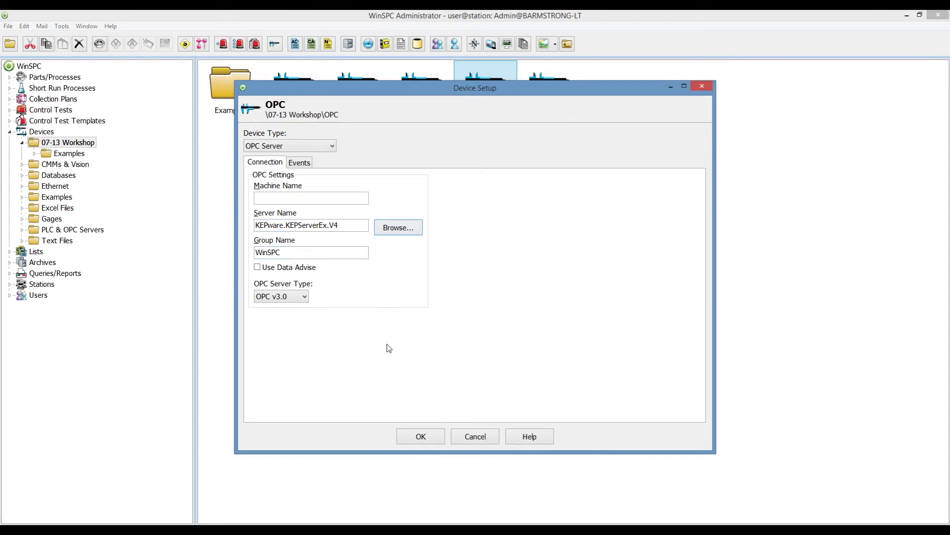
click(421, 437)
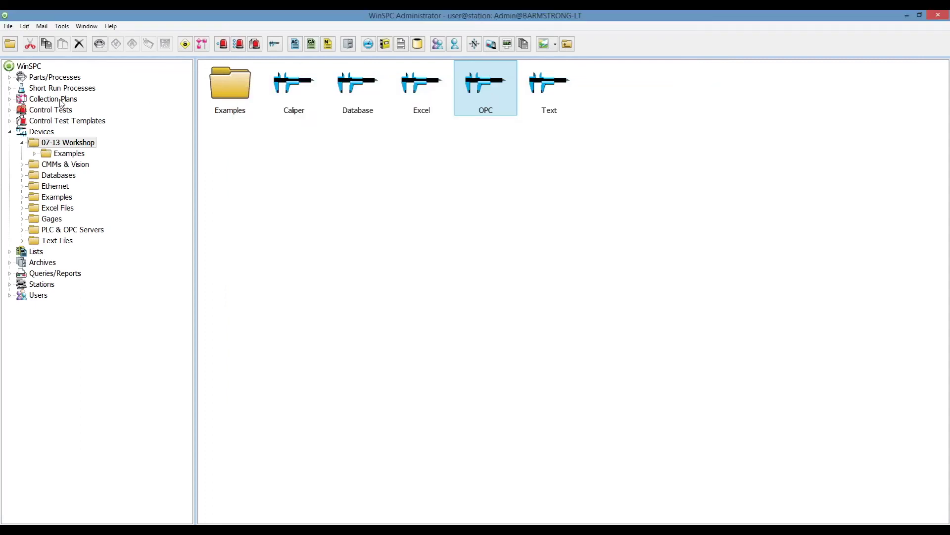
Open the Bottle plan and assign the OPC device to its Process Data step.
click(60, 99)
click(297, 93)
double_click(297, 93)
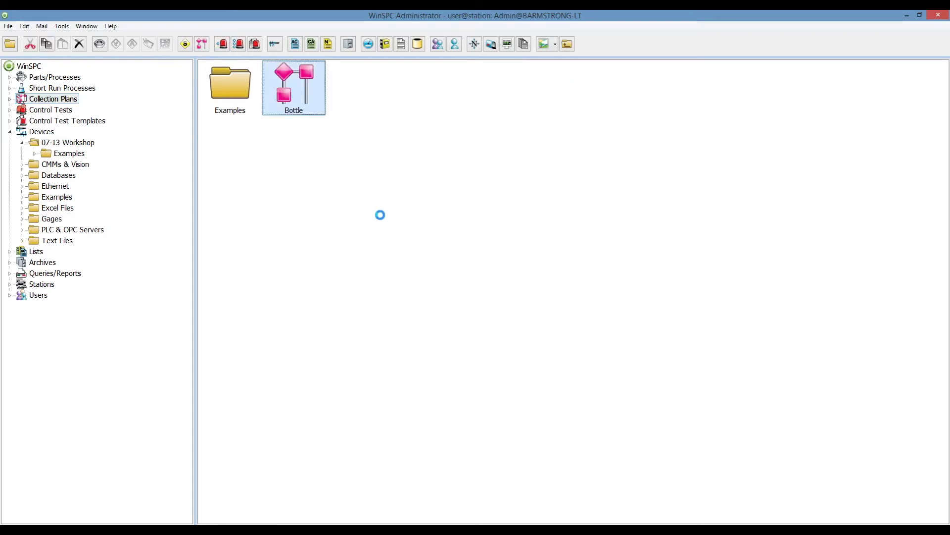
click(302, 213)
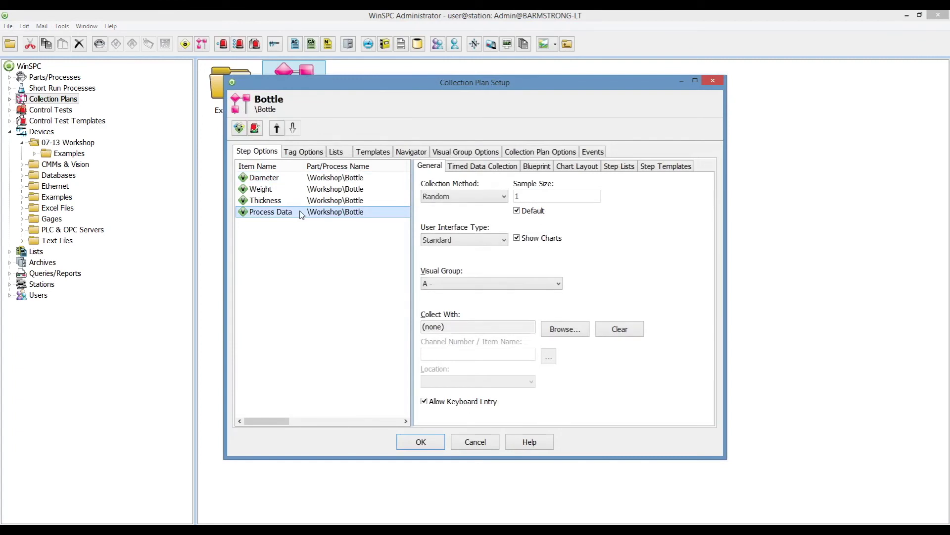
click(570, 330)
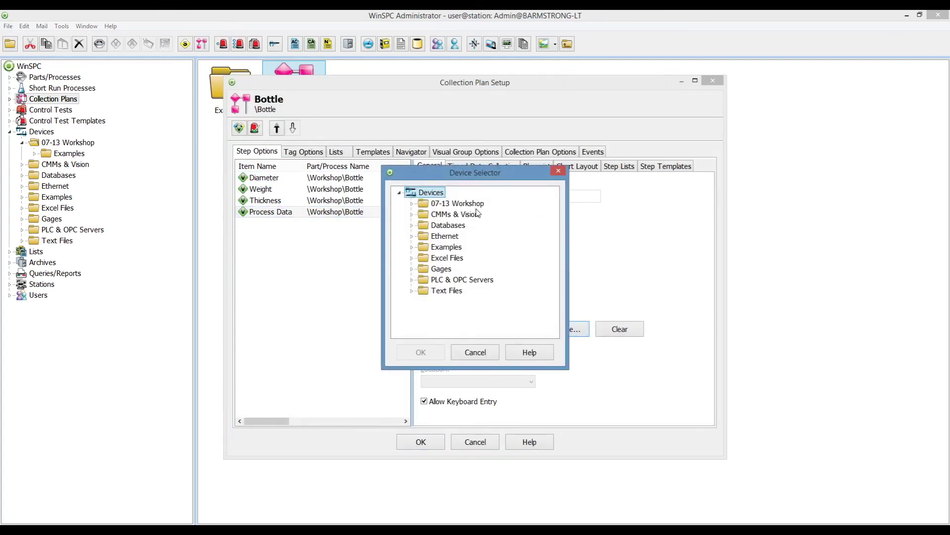
double_click(474, 203)
click(451, 258)
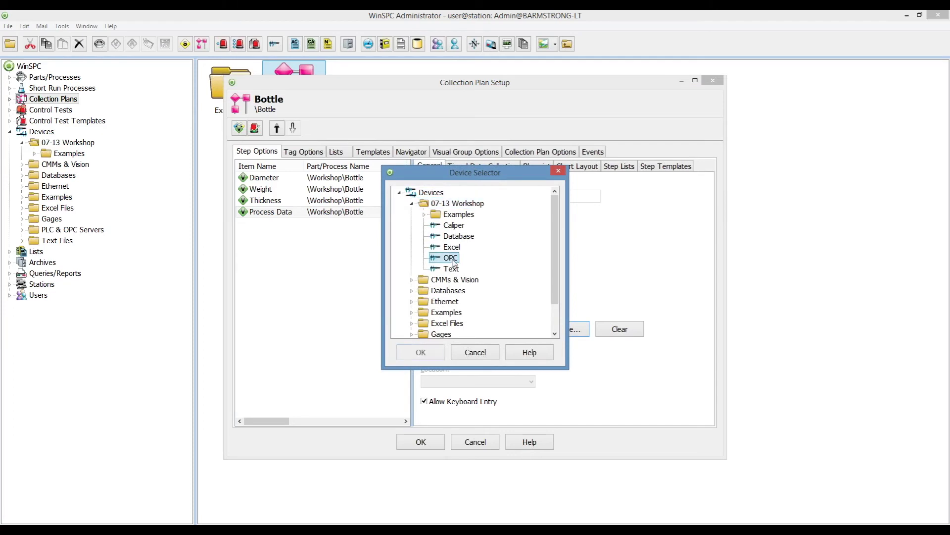
click(429, 352)
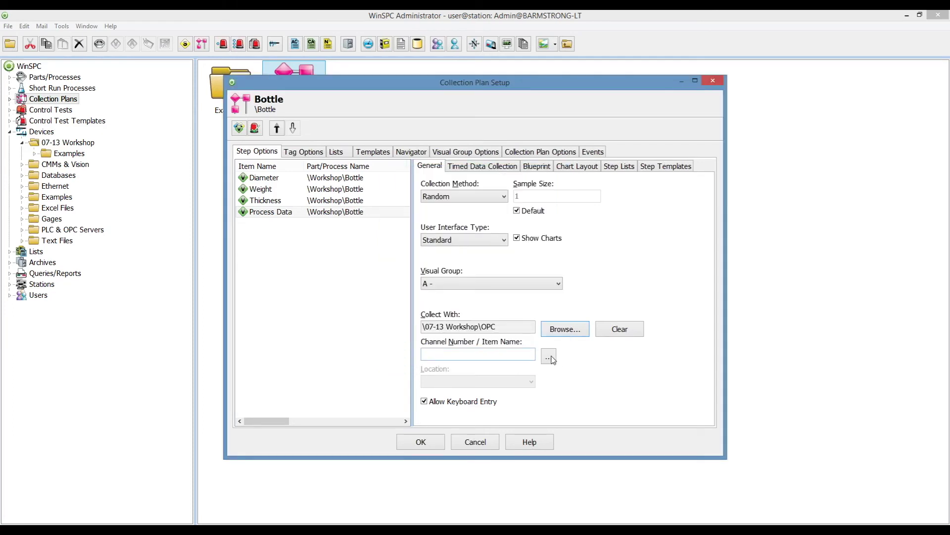
Choose the Channel_0_User_Defined Sine1 item as the OPC value to read.
click(549, 357)
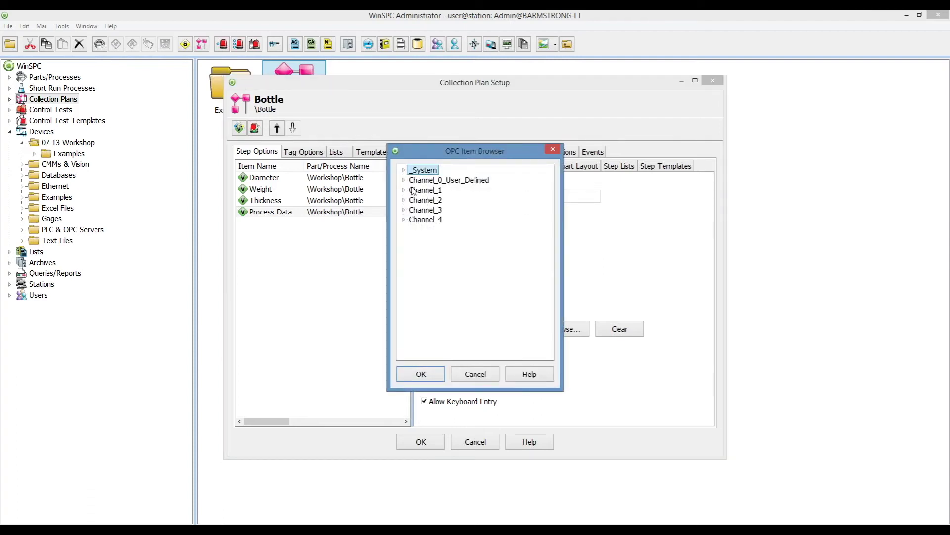
click(404, 181)
click(413, 220)
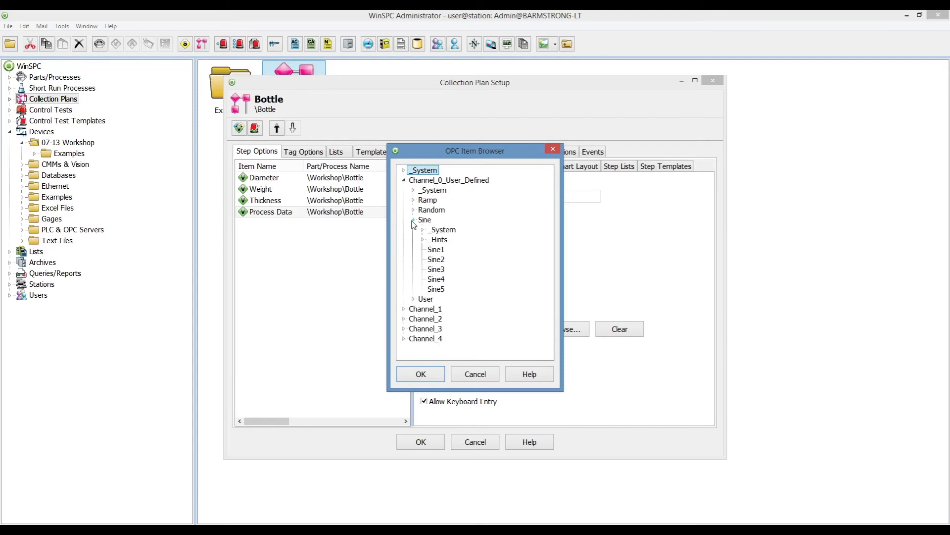
click(434, 250)
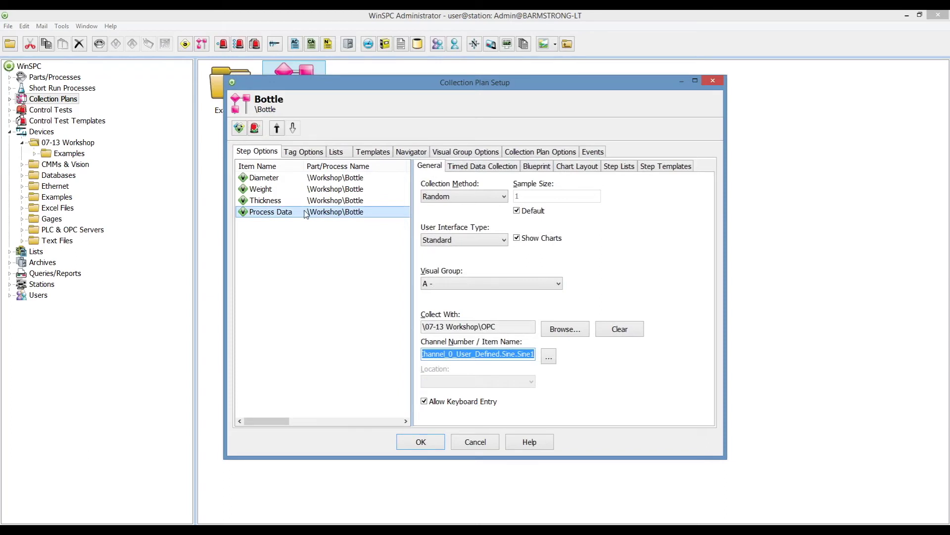
Enable timed collection every 00:00:01 with automatic device prompting, and save the plan.
click(474, 169)
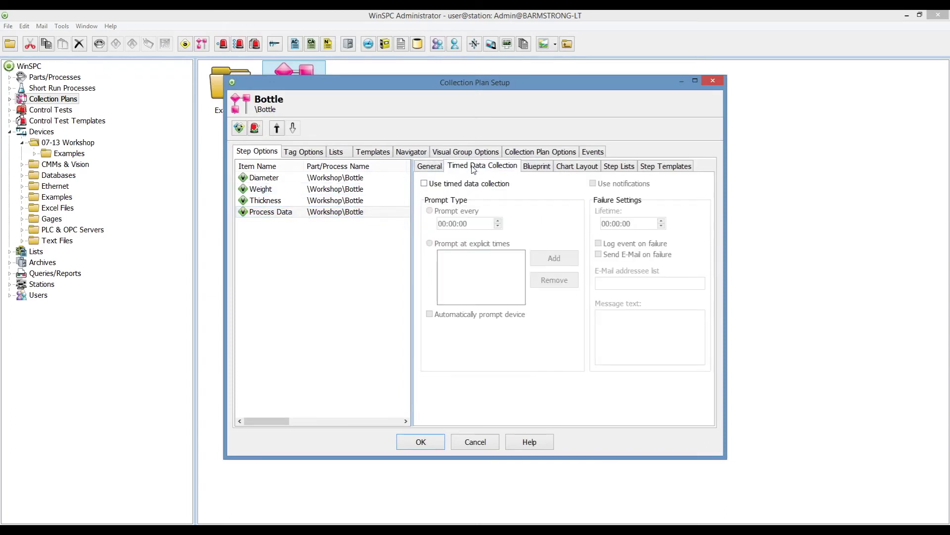
click(452, 184)
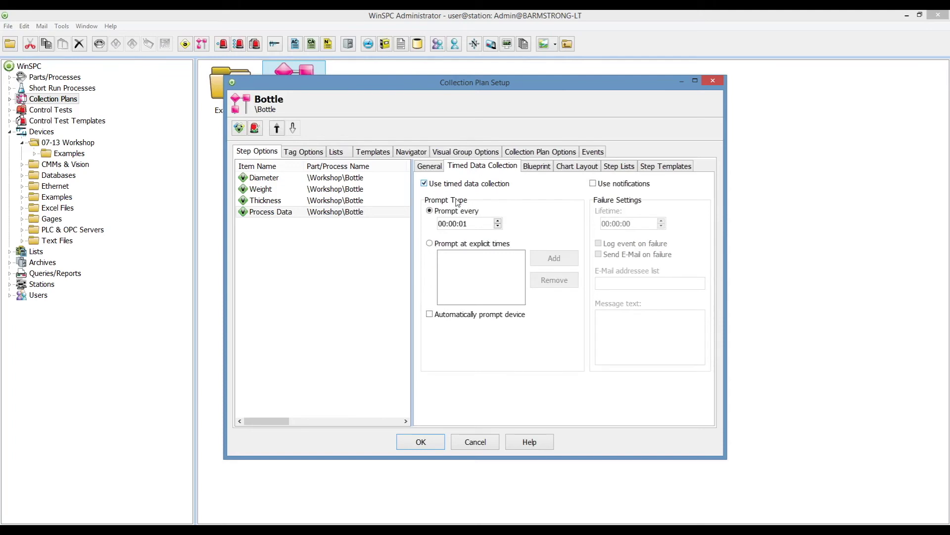
click(465, 224)
click(470, 317)
click(425, 442)
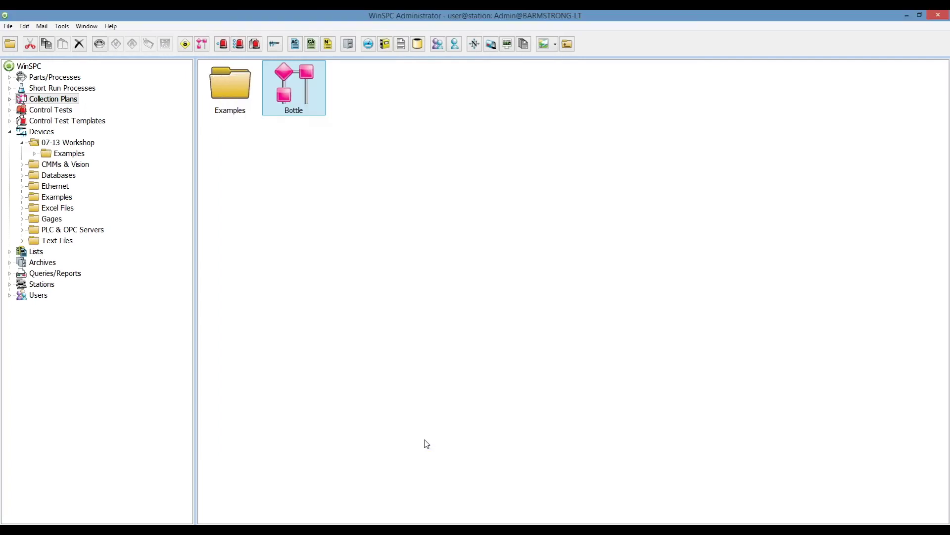
Run Data Collection on Bottle, let timed OPC sine readings fill the X & MR chart, then close it.
right_click(299, 95)
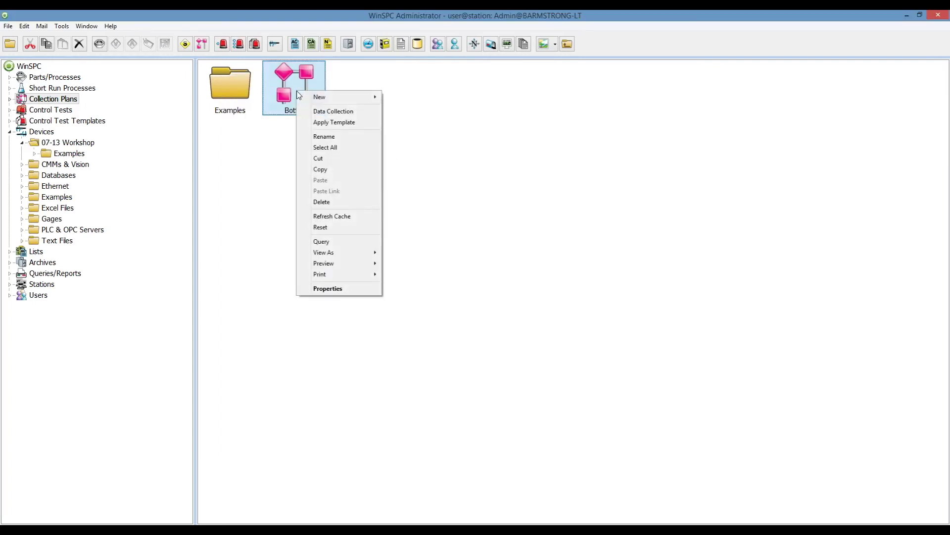
click(344, 112)
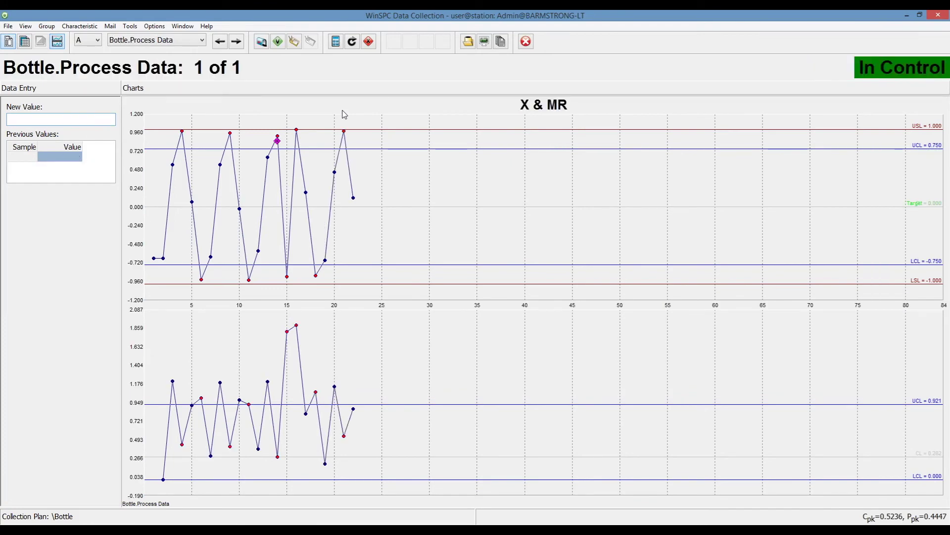
click(526, 42)
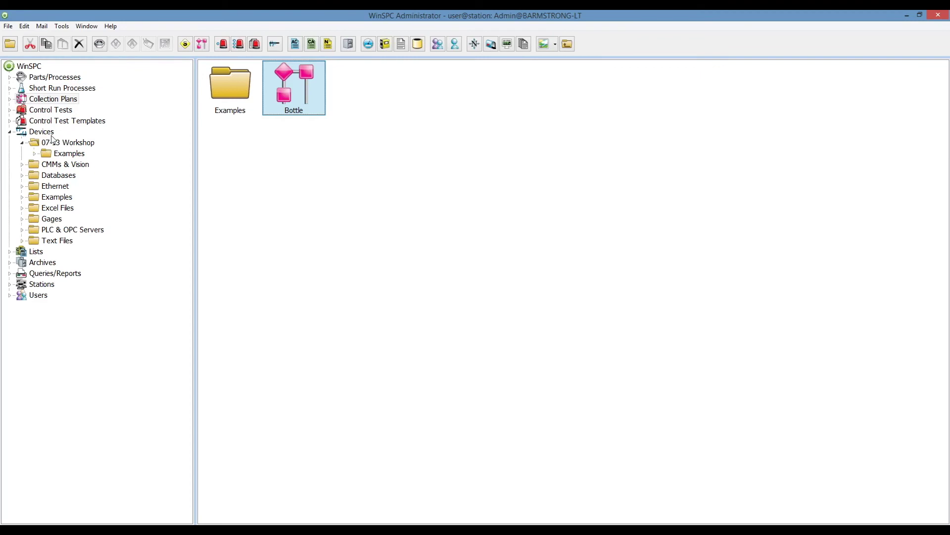
Review the device folders and 07-13 Workshop's devices, now including OPC, then switch to Firefox.
click(45, 135)
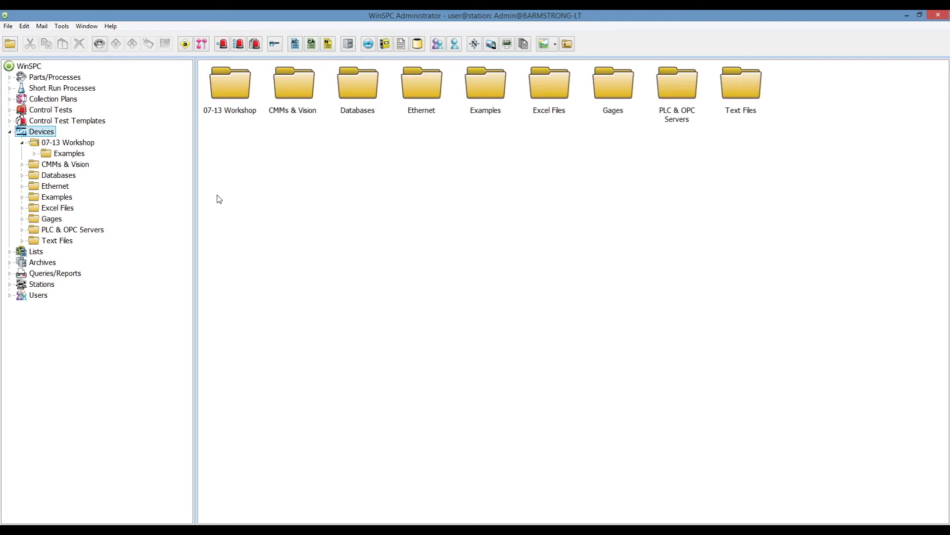
click(85, 144)
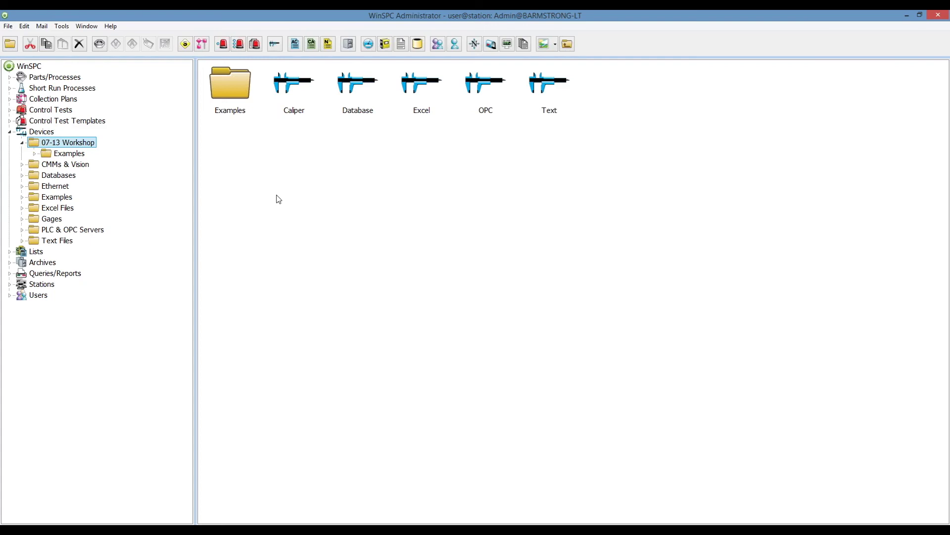
click(349, 531)
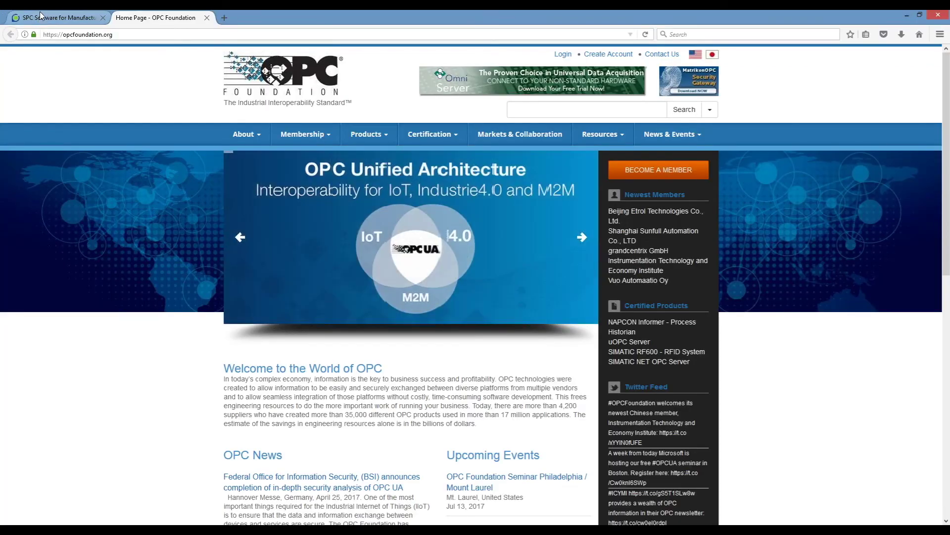
Open the Capture Quality Data page under Products > WinSPC and scroll through its Features section.
click(54, 18)
mouse_move(258, 117)
mouse_move(262, 135)
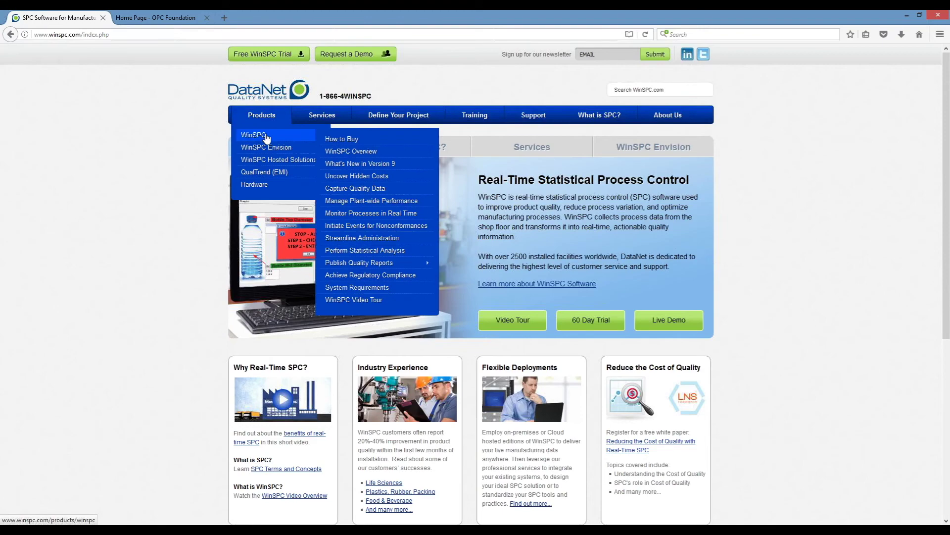
click(357, 190)
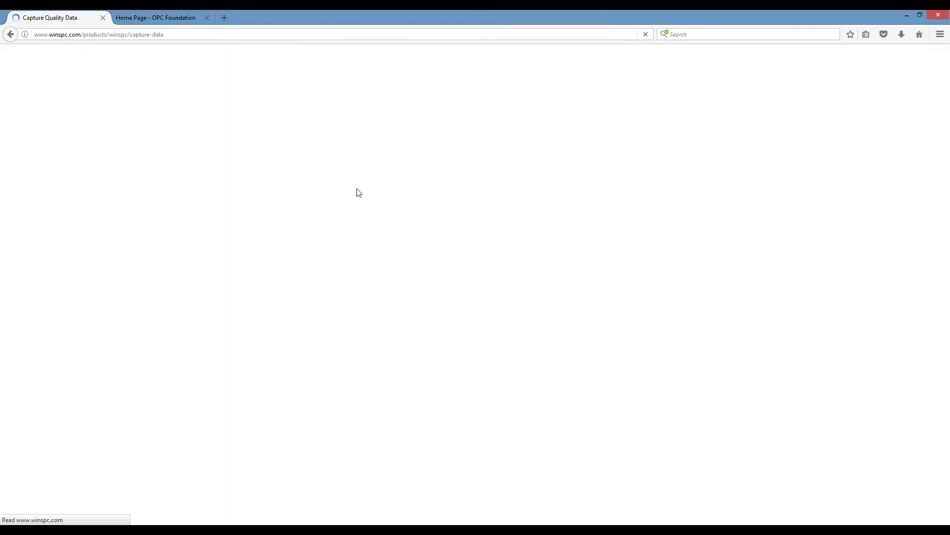
scroll(607, 319, down, 3)
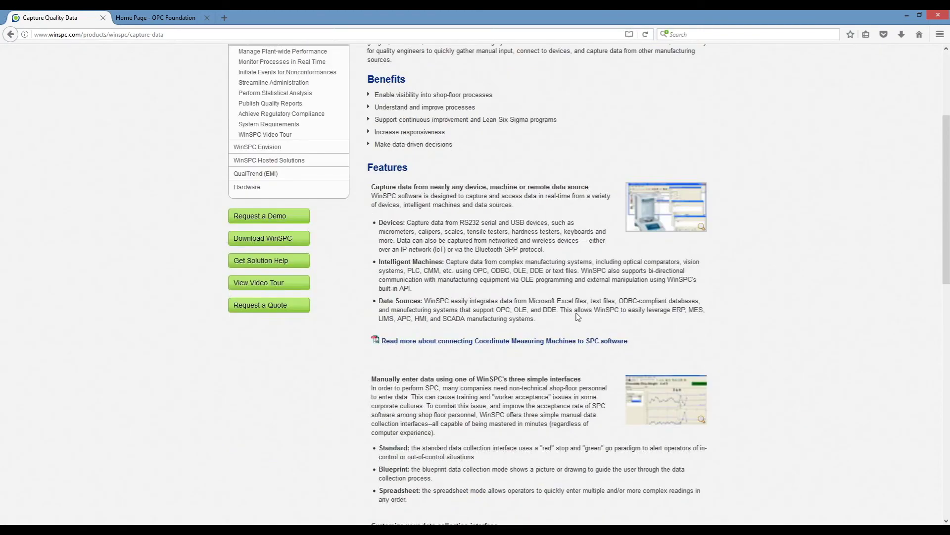
drag(373, 168, 423, 168)
click(417, 173)
scroll(444, 374, up, 3)
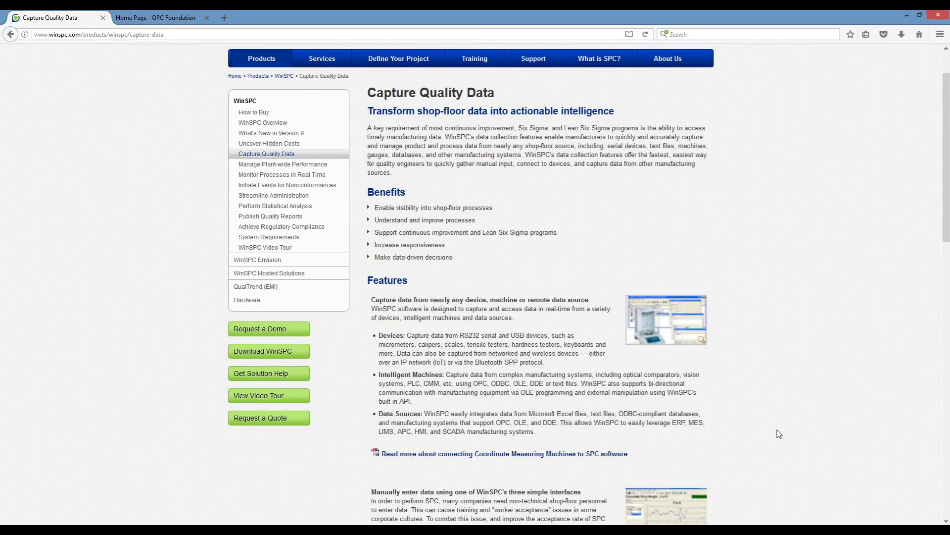
mouse_move(1, 14)
View the Support page, go back home dismissing the accessibility notice, then minimize Firefox.
click(519, 59)
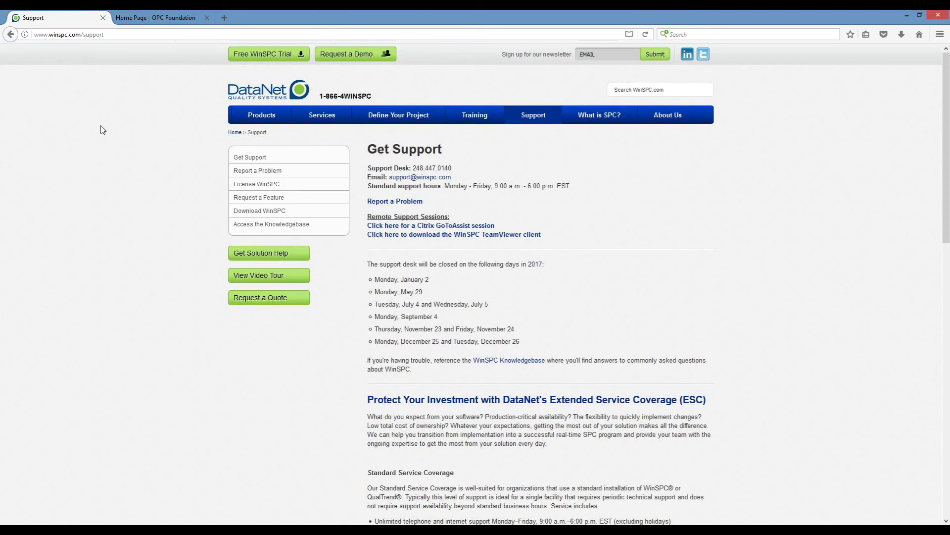
click(10, 36)
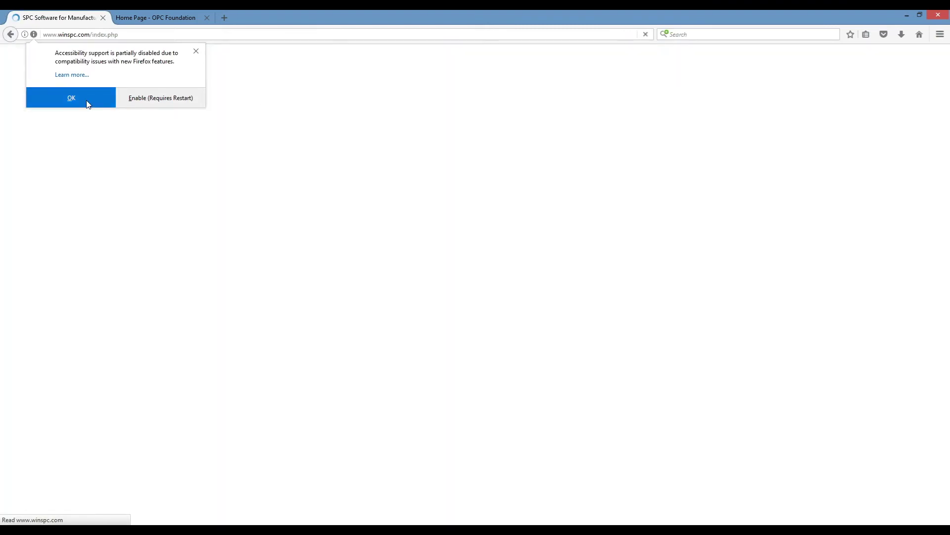
click(87, 102)
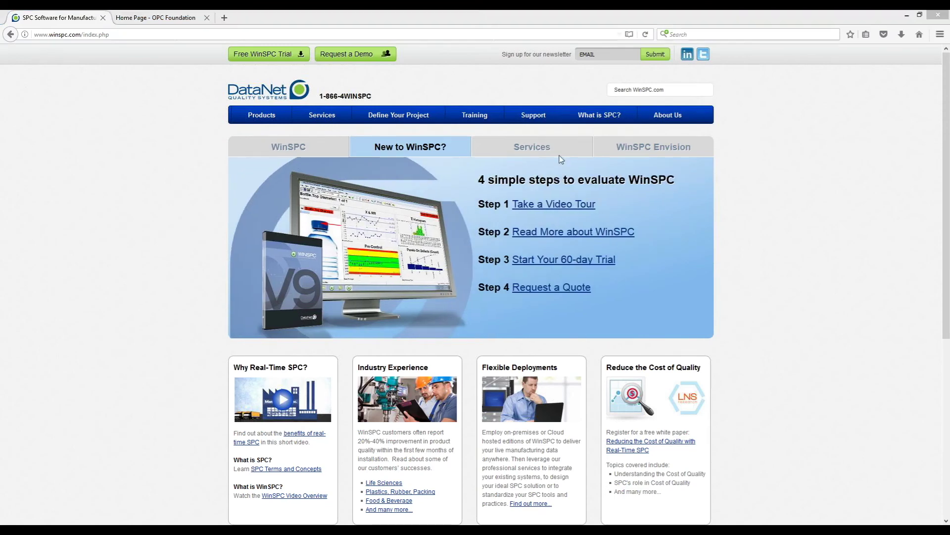
click(907, 15)
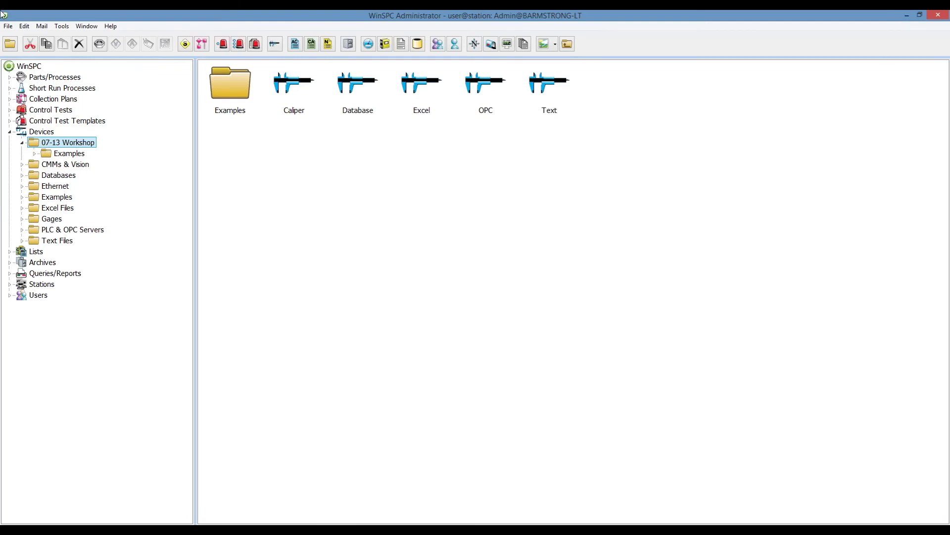
right_click(39, 529)
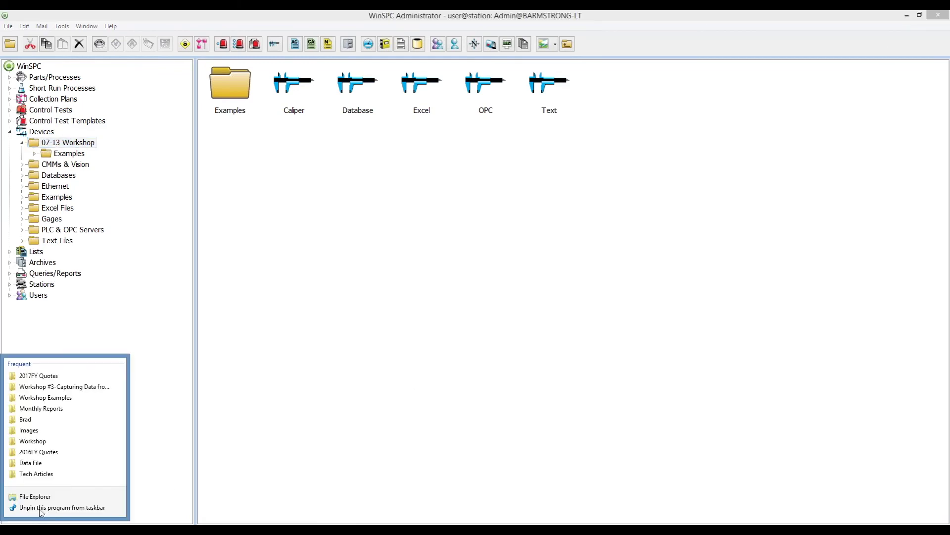
click(36, 497)
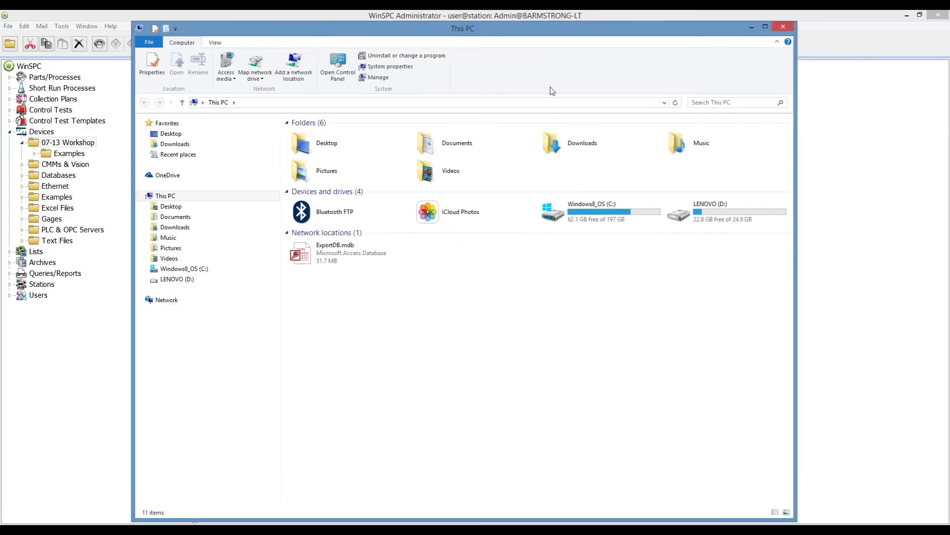
click(353, 69)
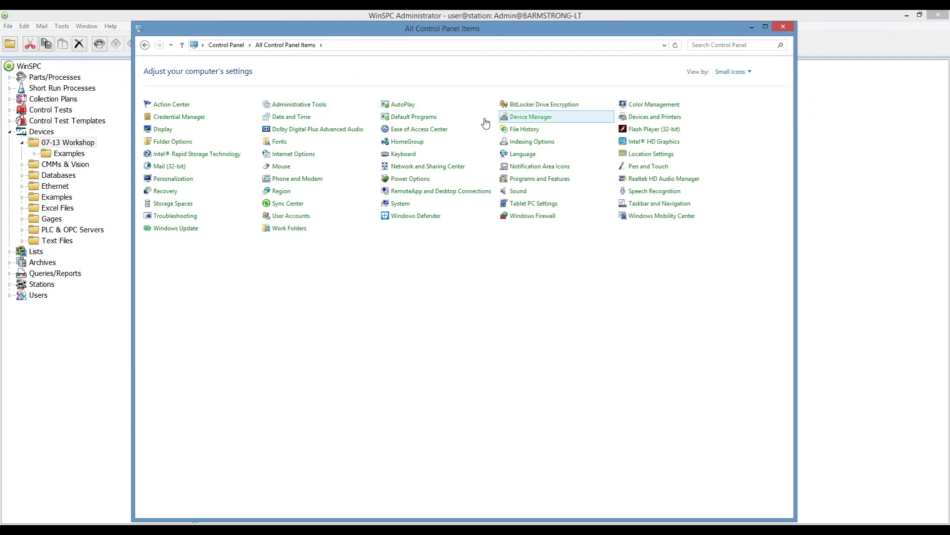
click(526, 118)
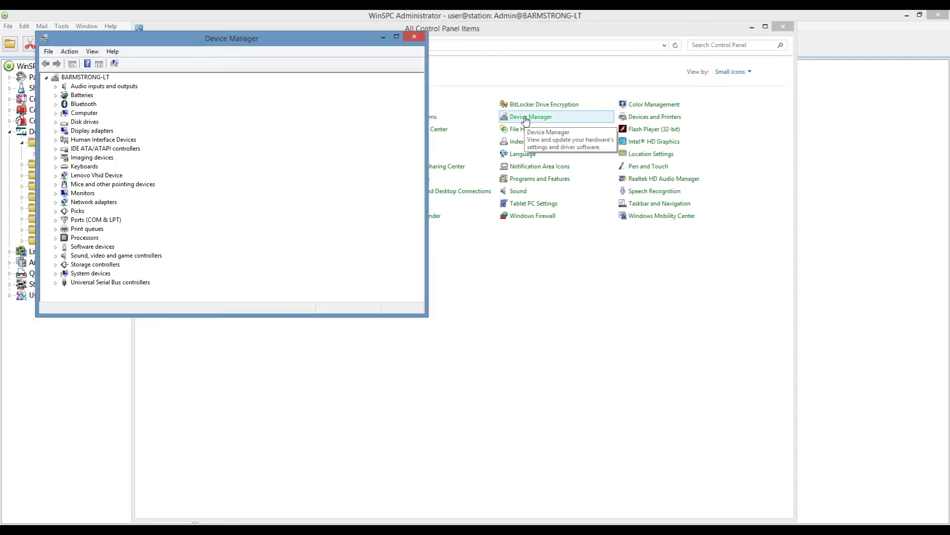
drag(292, 45, 519, 108)
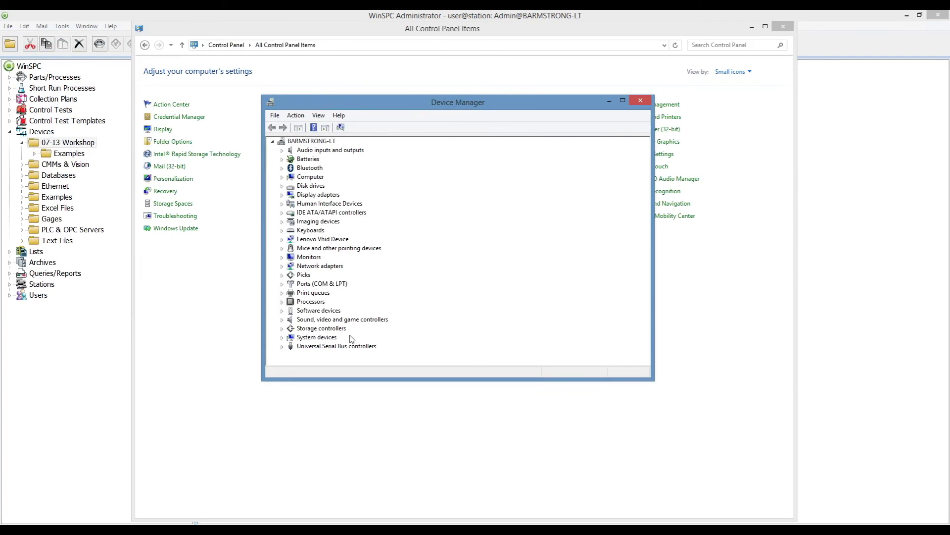
click(282, 283)
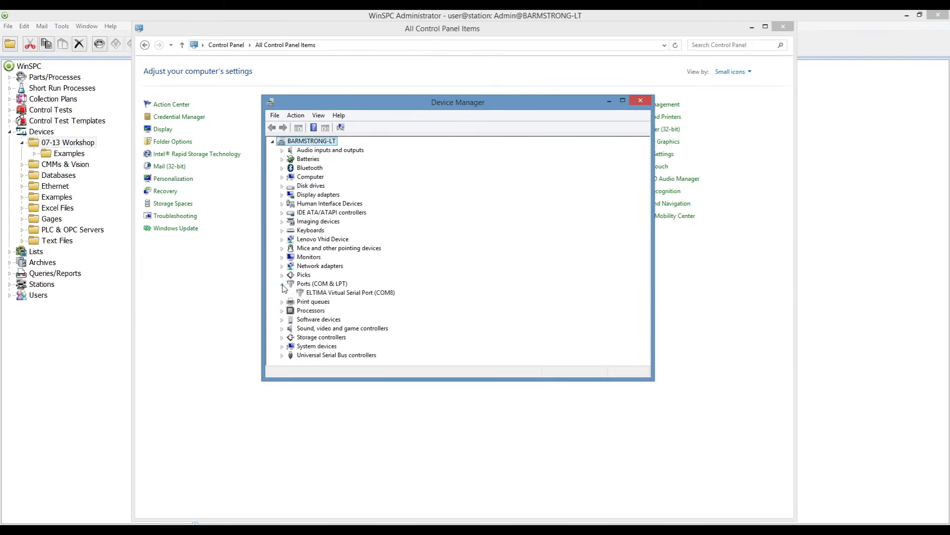
click(3, 14)
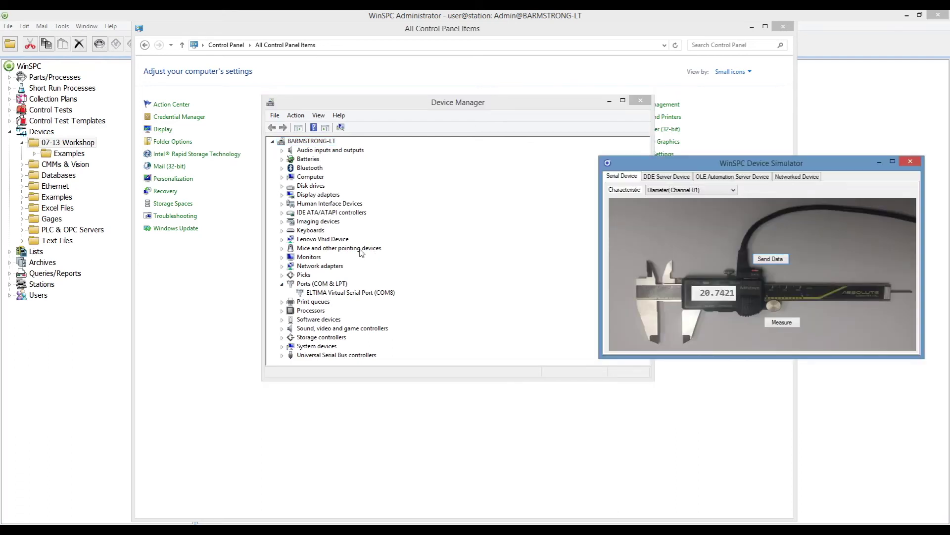
click(347, 293)
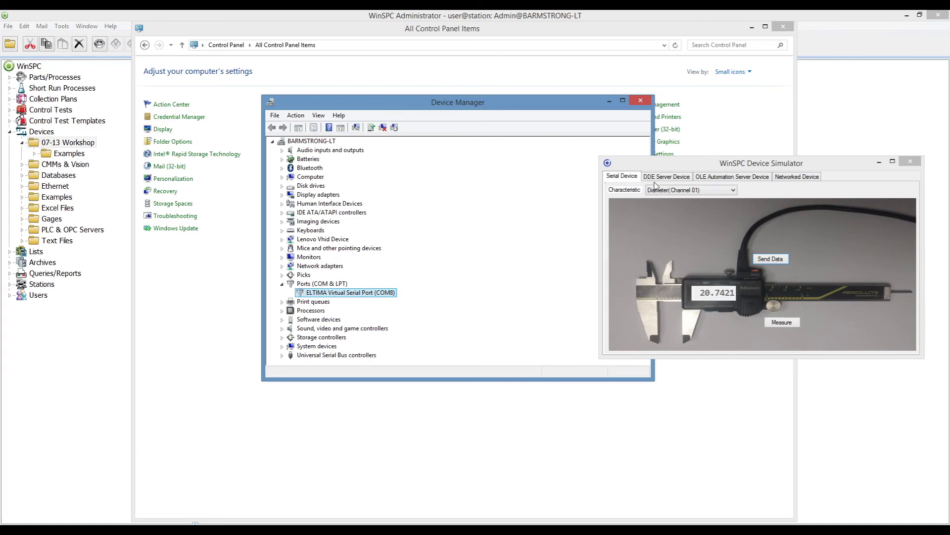
click(880, 163)
click(879, 163)
click(641, 101)
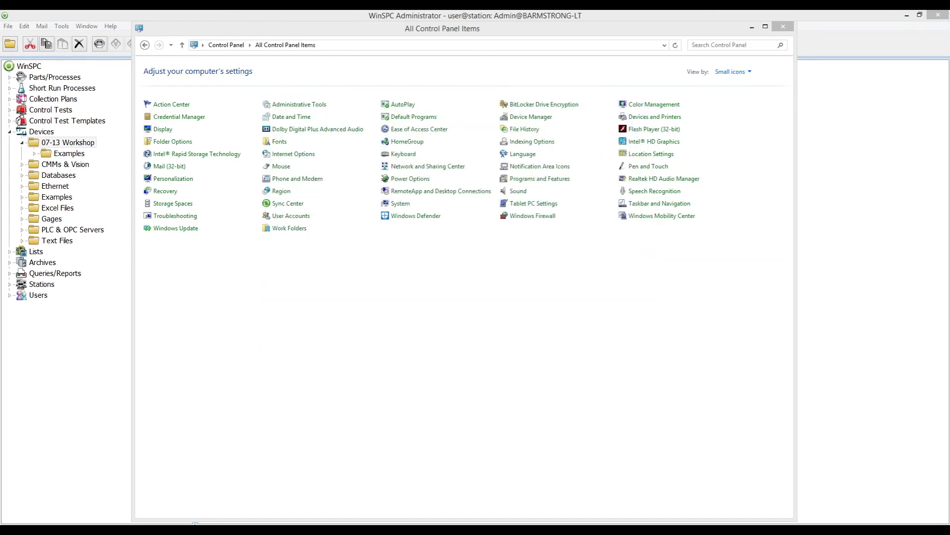
click(782, 27)
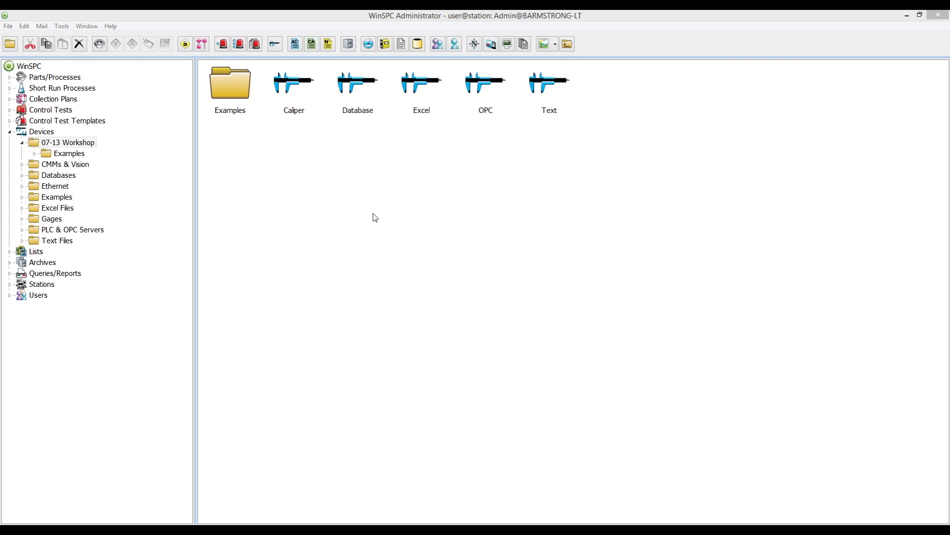
click(308, 103)
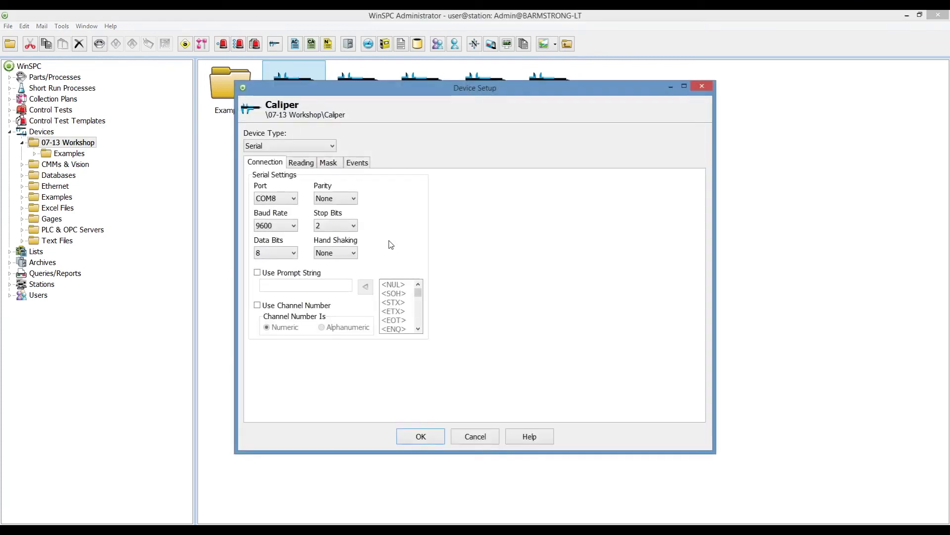
click(294, 198)
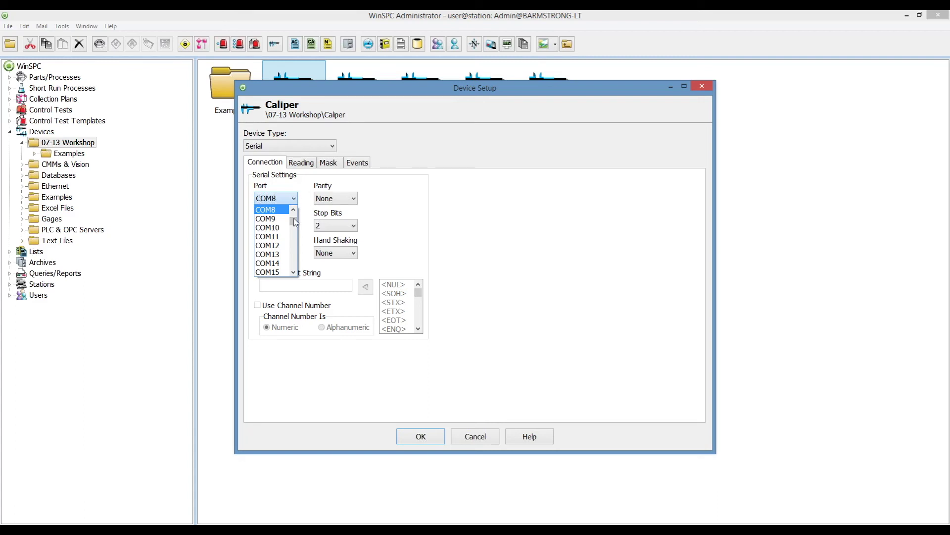
drag(294, 220, 297, 201)
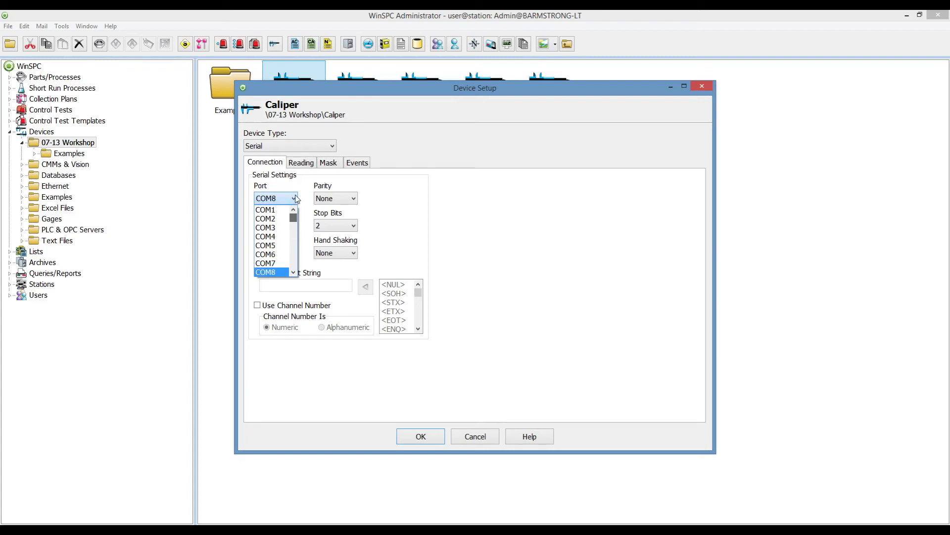
click(300, 190)
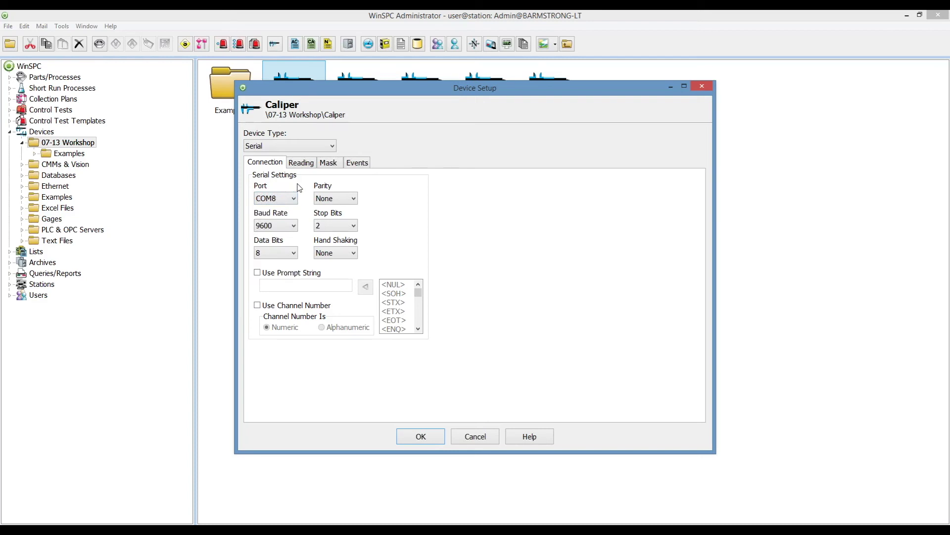
click(477, 438)
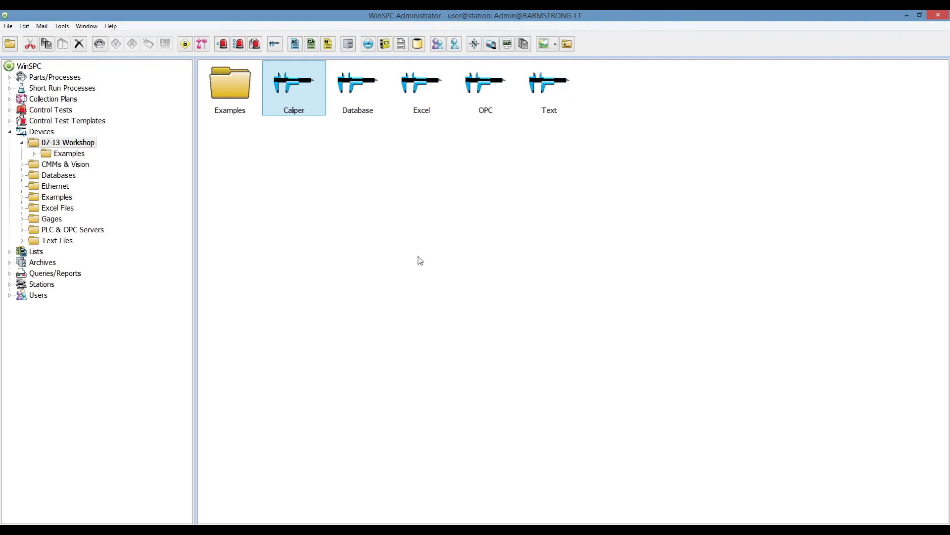
Open the Text device setup and try the after-processing options, keeping delete-file and the Text File type.
click(554, 95)
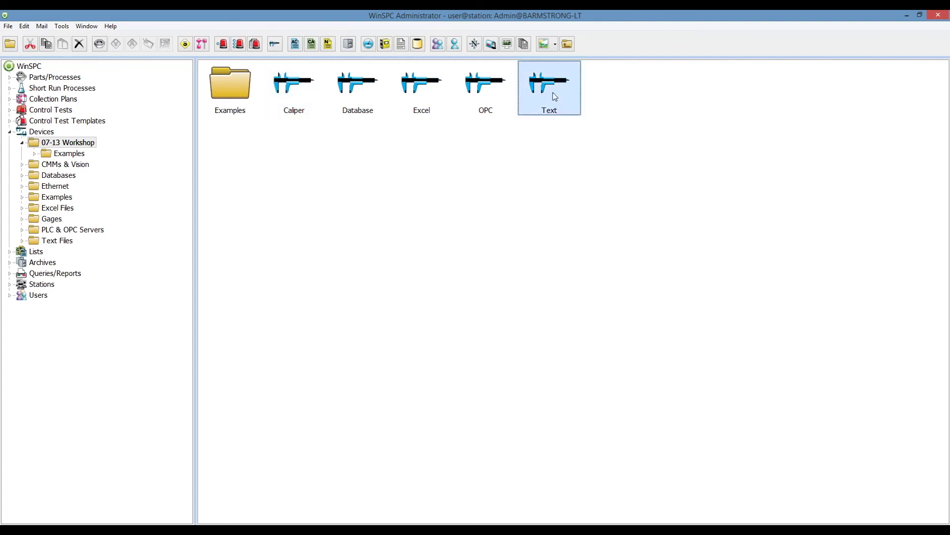
double_click(555, 96)
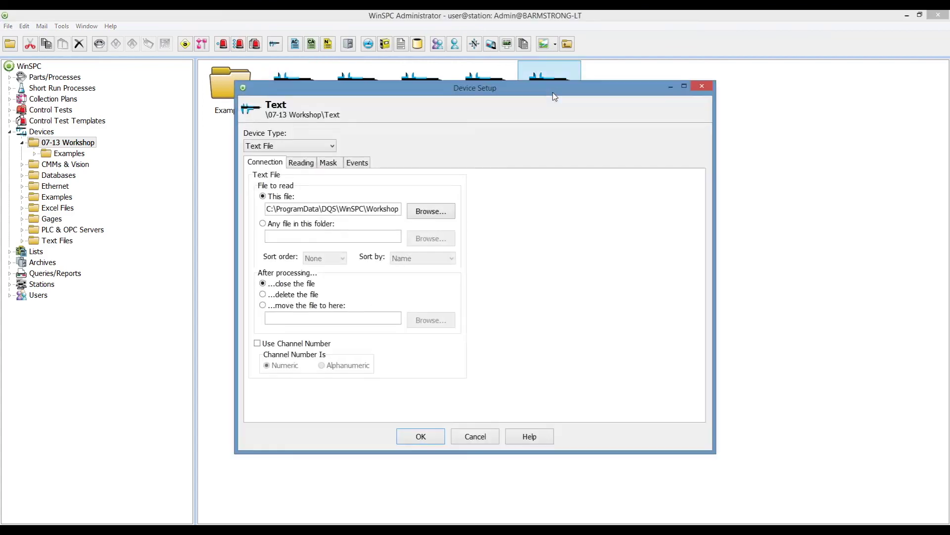
click(291, 295)
click(293, 305)
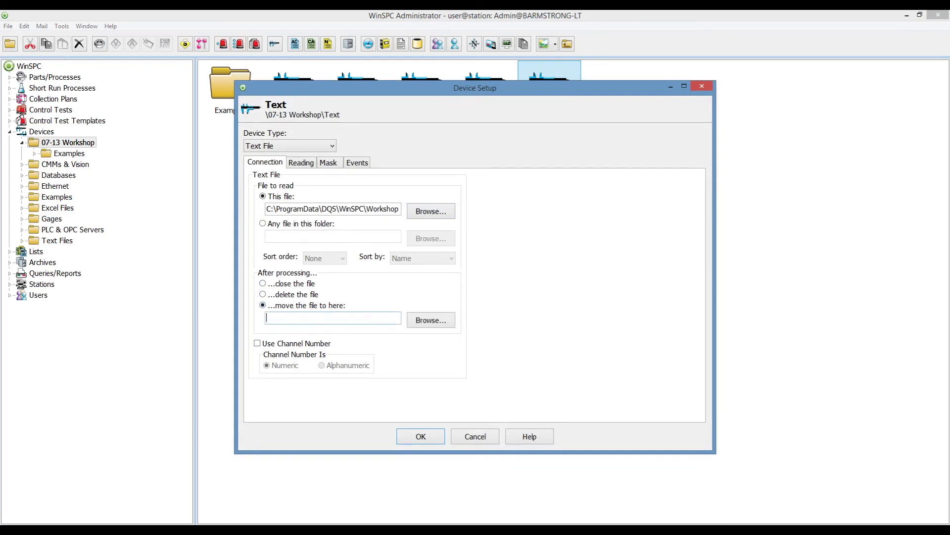
click(421, 320)
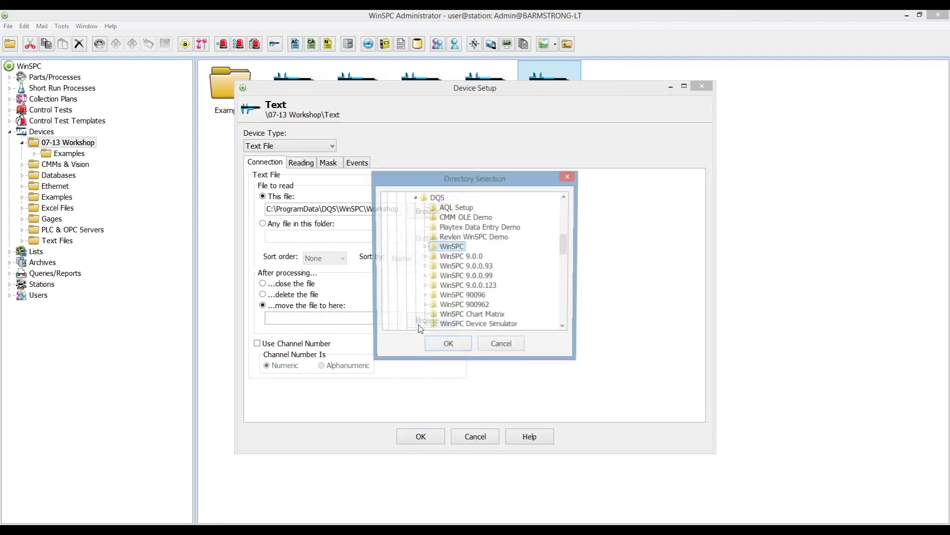
click(501, 346)
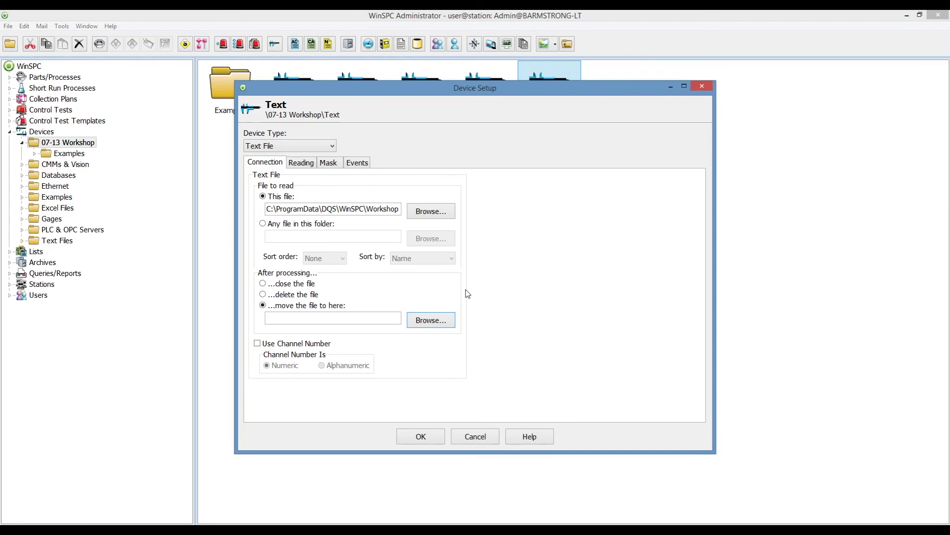
click(302, 296)
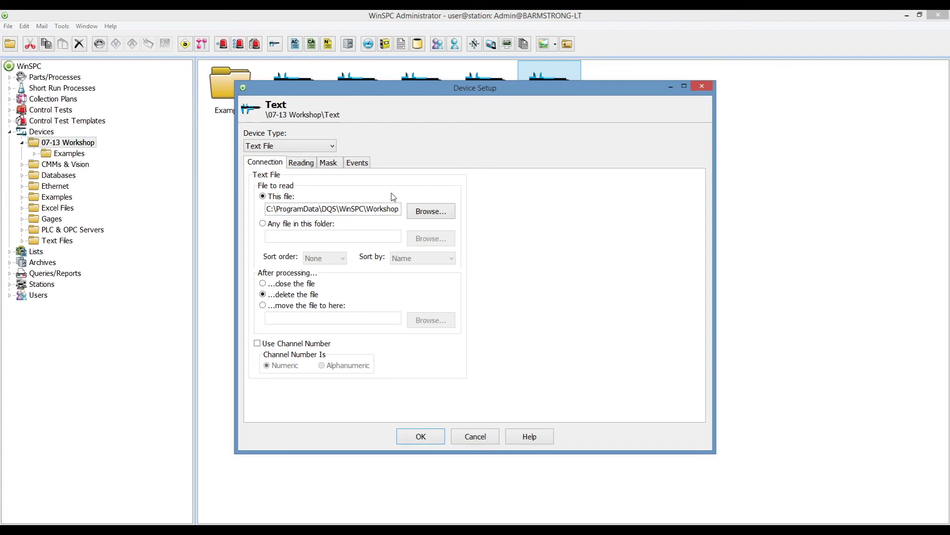
click(331, 145)
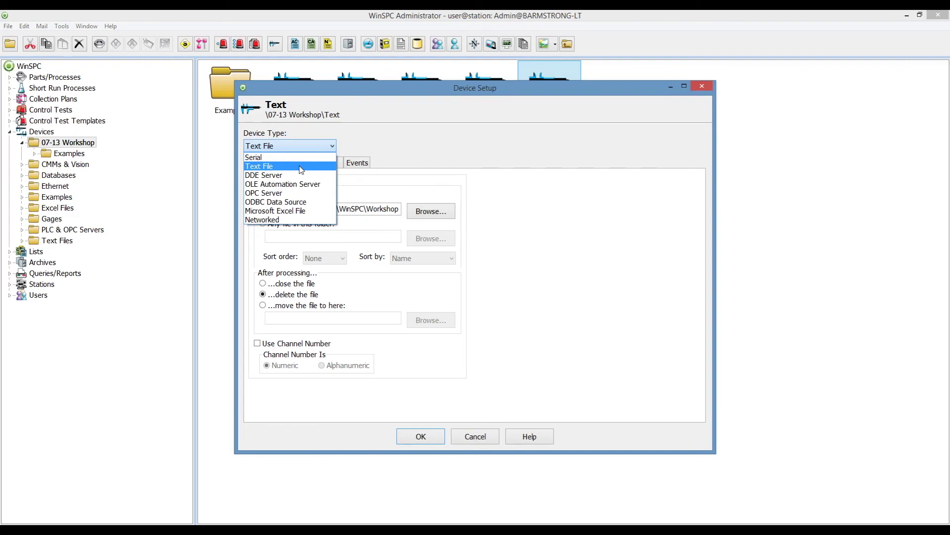
click(375, 133)
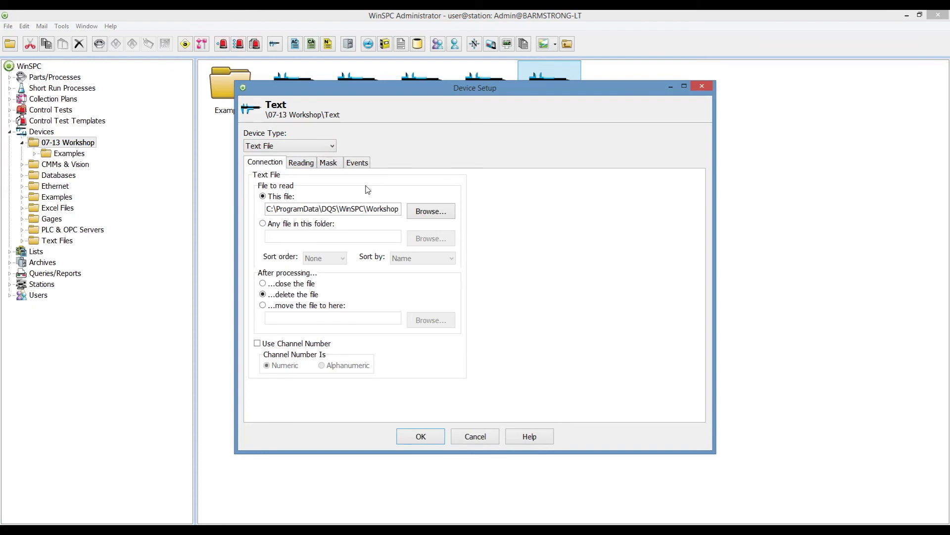
Preview the Microsoft Excel File type and its Workshop Examples file browser, then discard the changes.
click(330, 147)
click(315, 215)
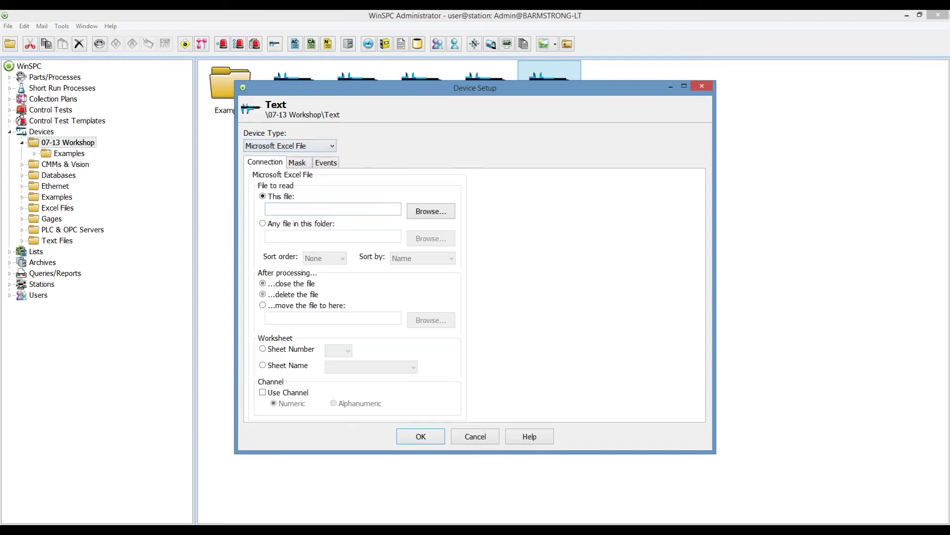
click(440, 214)
double_click(449, 228)
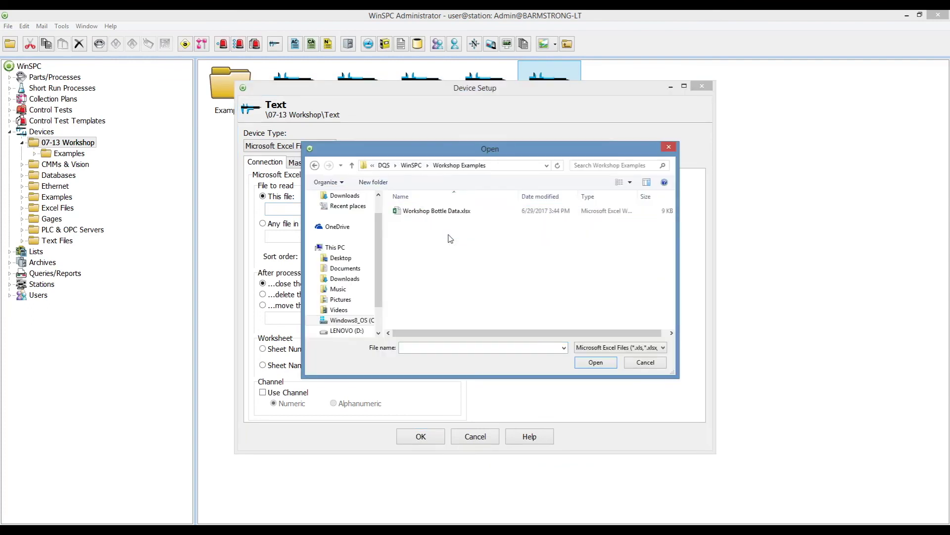
click(666, 348)
click(666, 348)
click(666, 348)
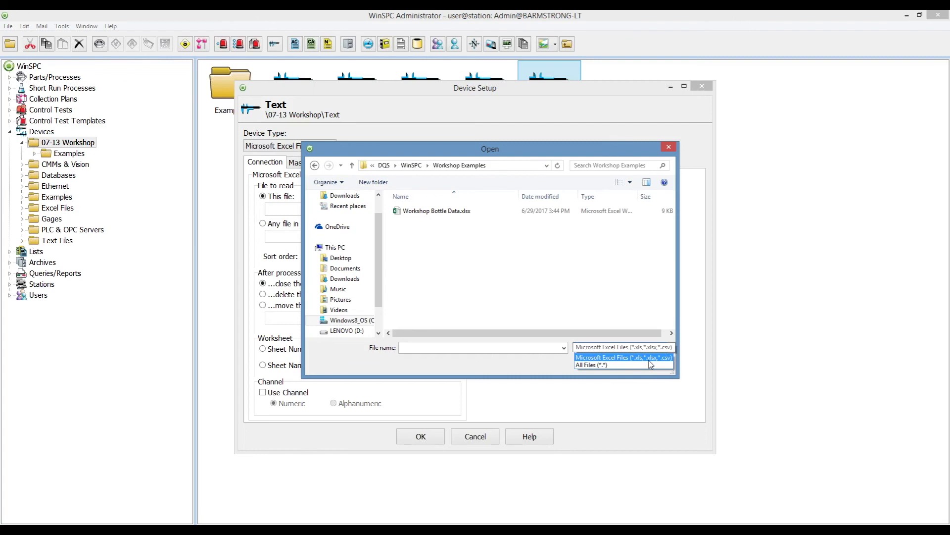
click(651, 364)
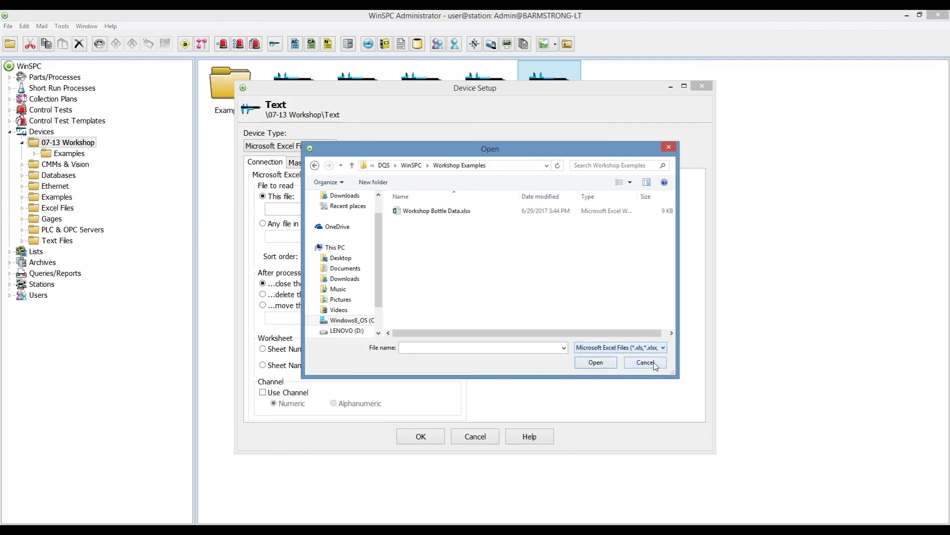
click(652, 364)
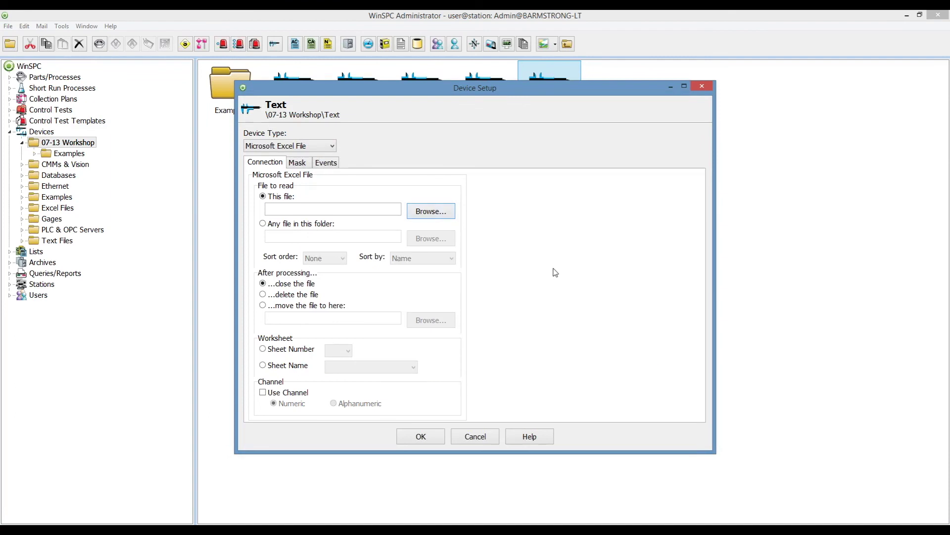
click(486, 437)
In the Examples folder, preview the Networked IP Device with Target Type IP Address, then cancel.
double_click(254, 117)
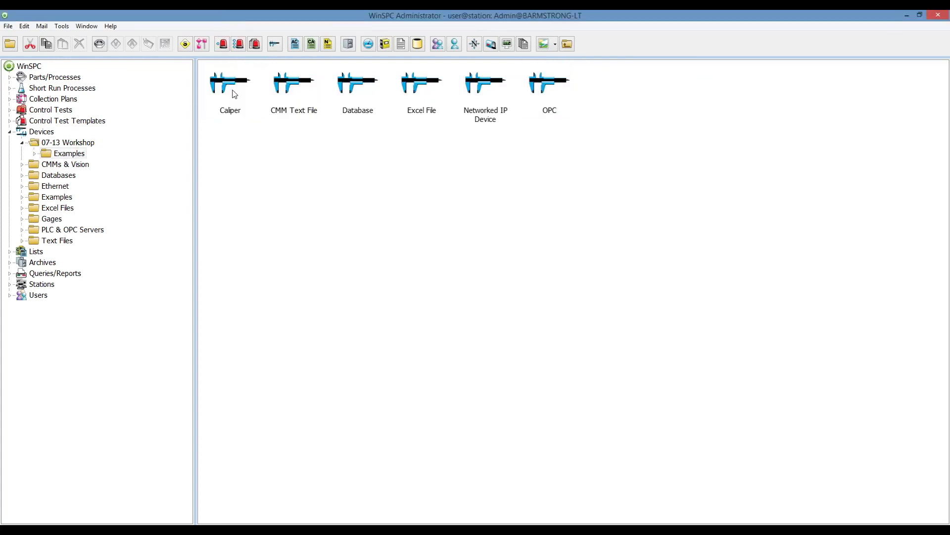
click(479, 88)
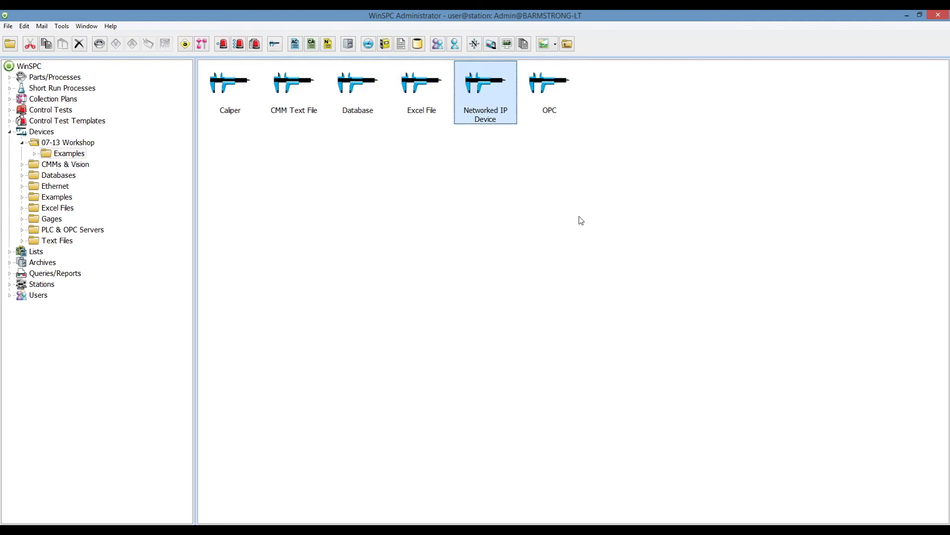
key(Return)
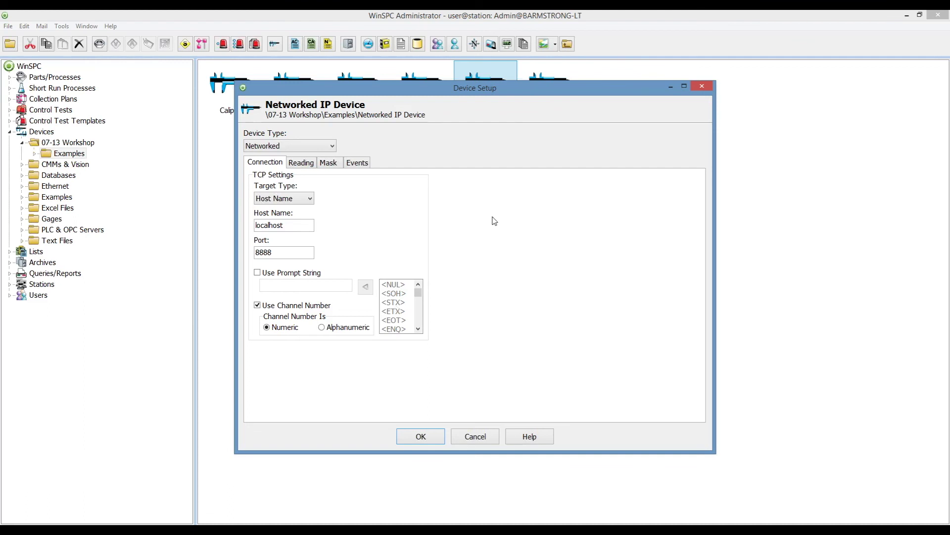
click(307, 199)
click(297, 210)
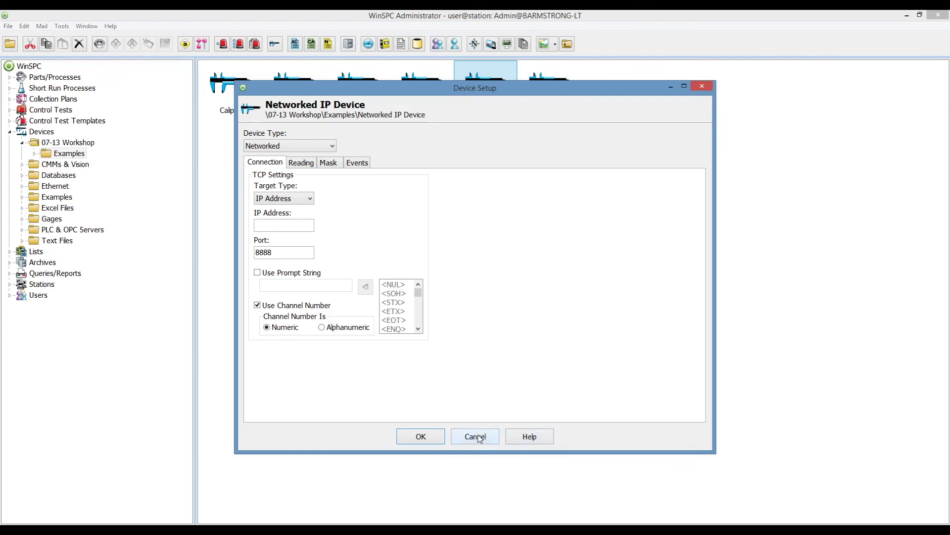
click(479, 438)
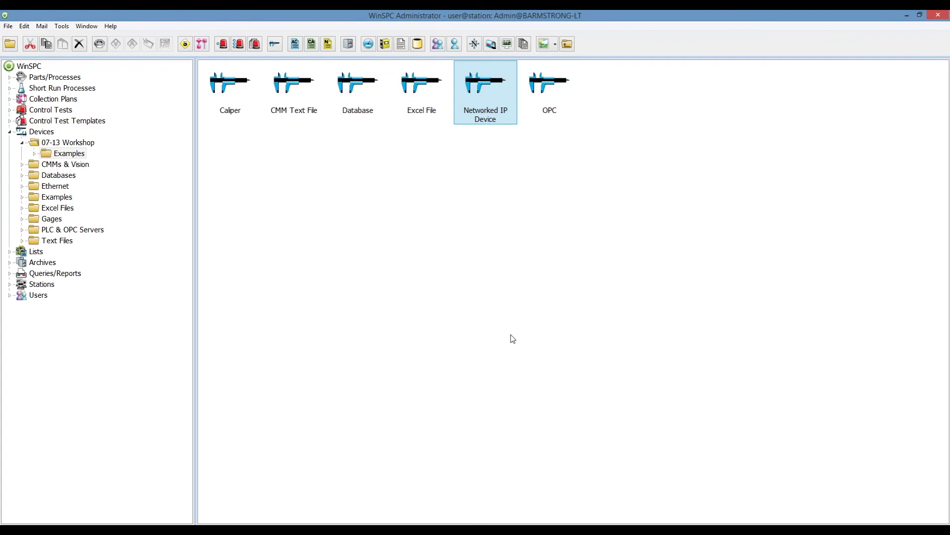
Run the Bottle collection plan and show its Process Data chart.
click(40, 99)
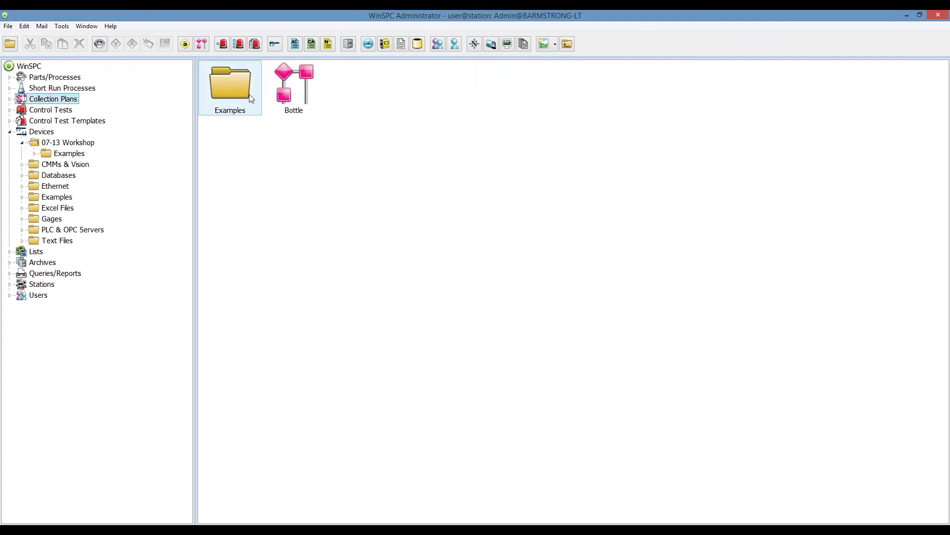
click(294, 89)
right_click(293, 90)
click(311, 111)
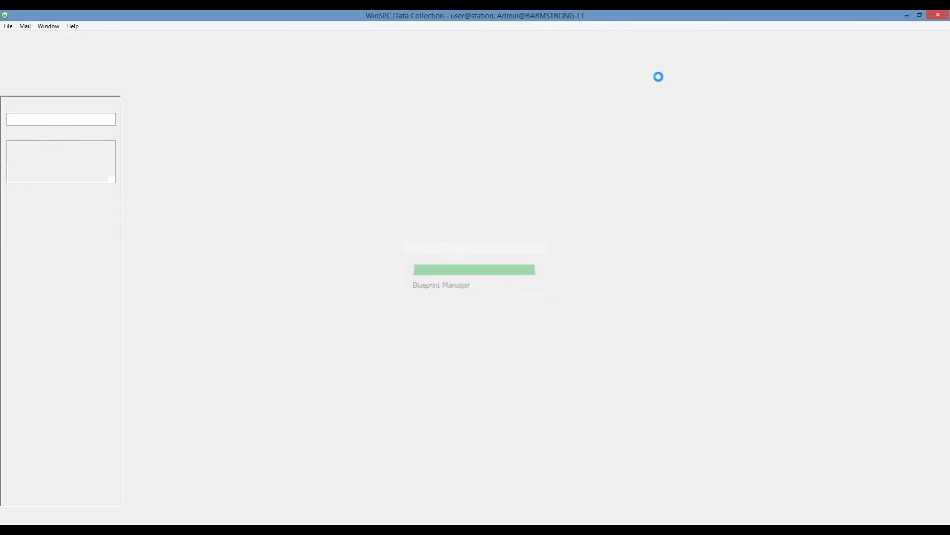
click(527, 41)
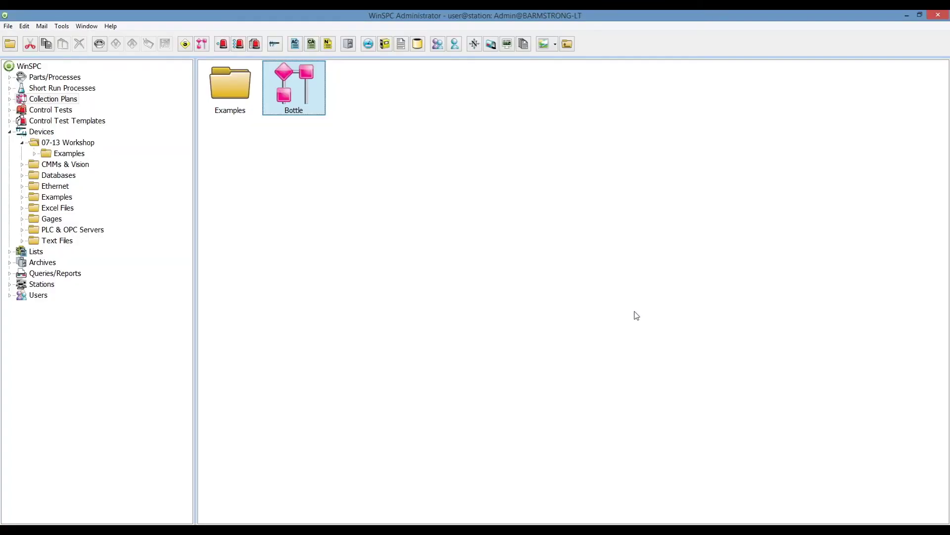
Check the Bottle plan setup's general step options, then close and reopen the setup.
double_click(309, 95)
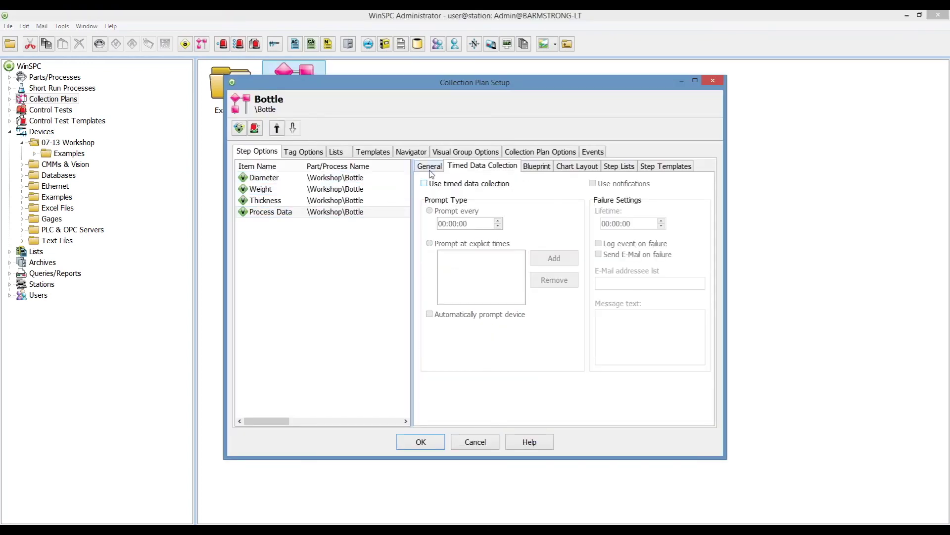
click(430, 167)
click(430, 445)
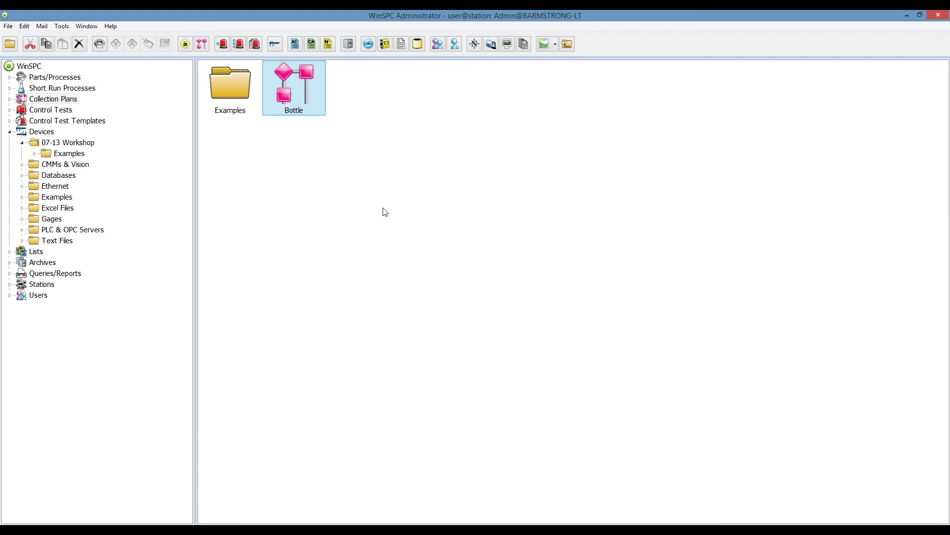
double_click(287, 74)
Turn on timed collection for Diameter, prompting at a fixed interval with hours 1 and minutes 3.
click(476, 166)
click(469, 183)
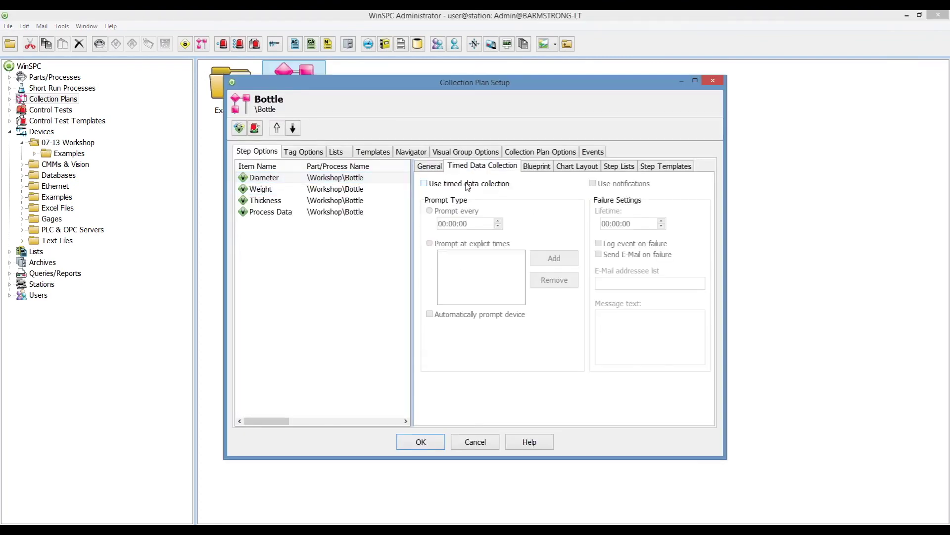
click(444, 213)
click(444, 225)
text(1:15)
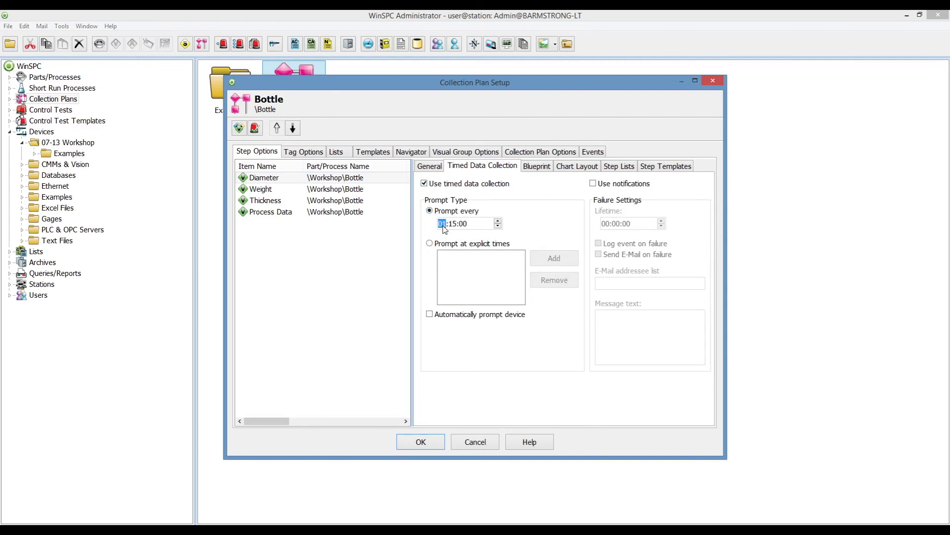
click(454, 225)
text(3)
click(451, 319)
Enter hours 1 and seconds 0 for Process Data, then turn its timed collection off and save.
click(373, 211)
click(445, 225)
text(1:)
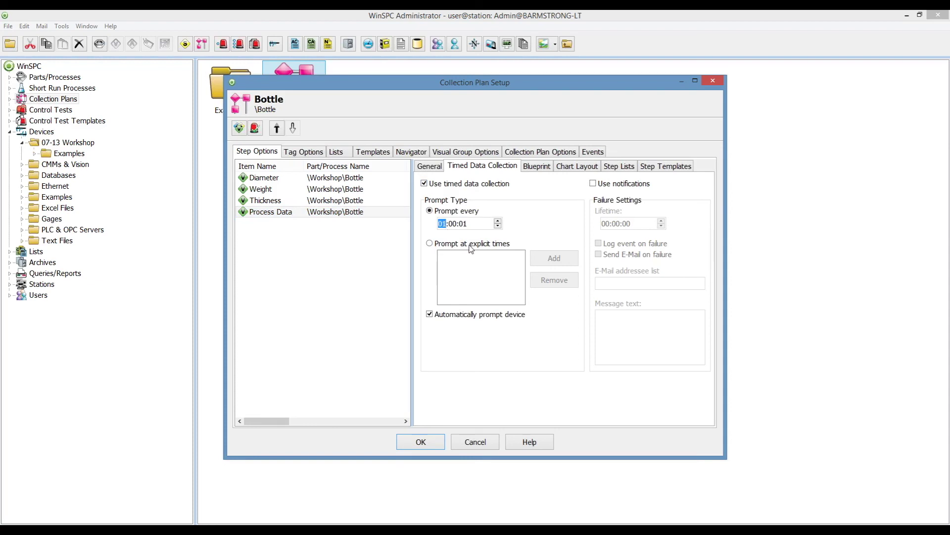
click(464, 224)
text(0)
click(424, 183)
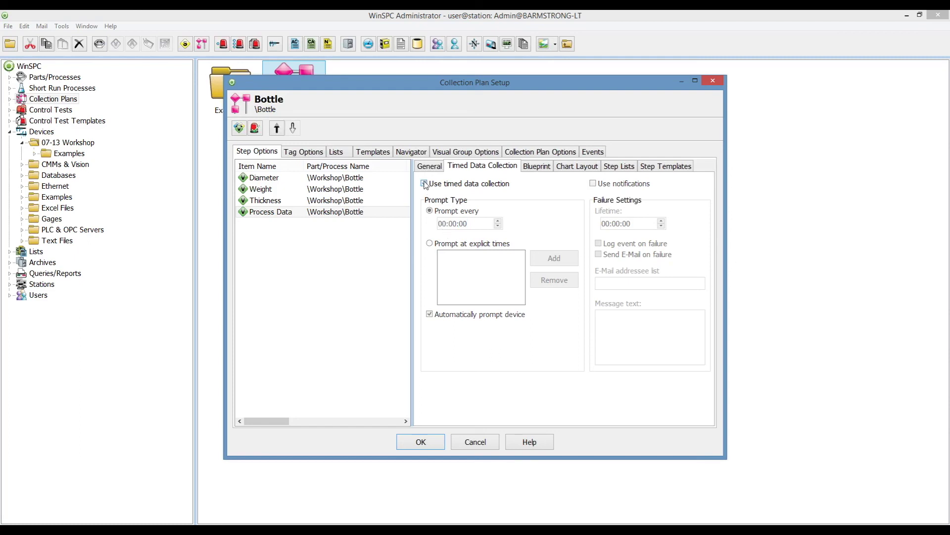
click(420, 442)
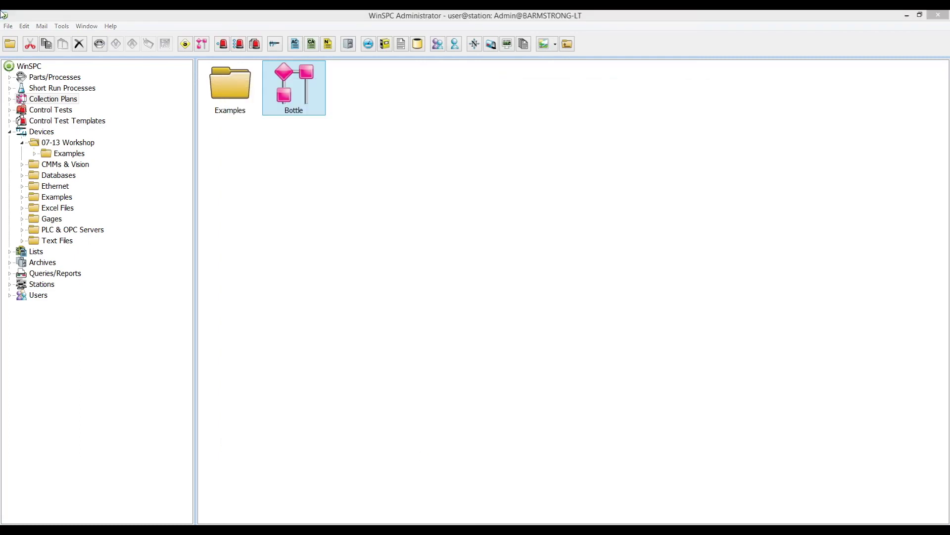
click(357, 508)
Go from the winspc.com home page to the Video Tour page and scroll through its videos.
click(261, 96)
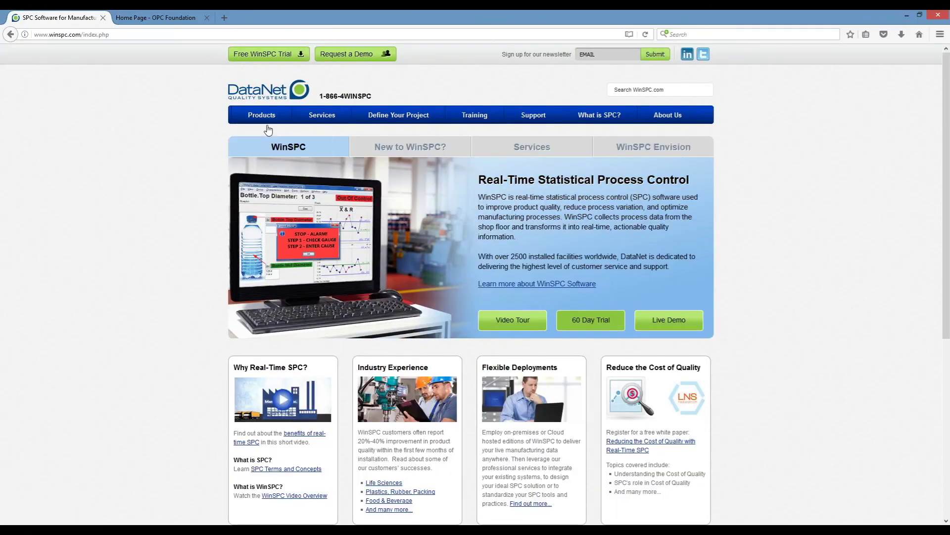
click(510, 322)
scroll(757, 263, down, 1)
scroll(757, 263, down, 10)
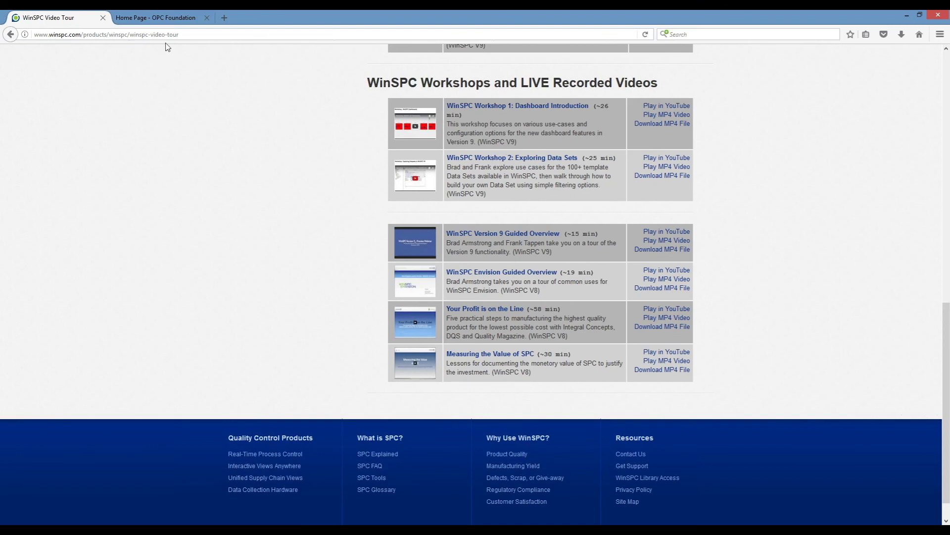
click(149, 34)
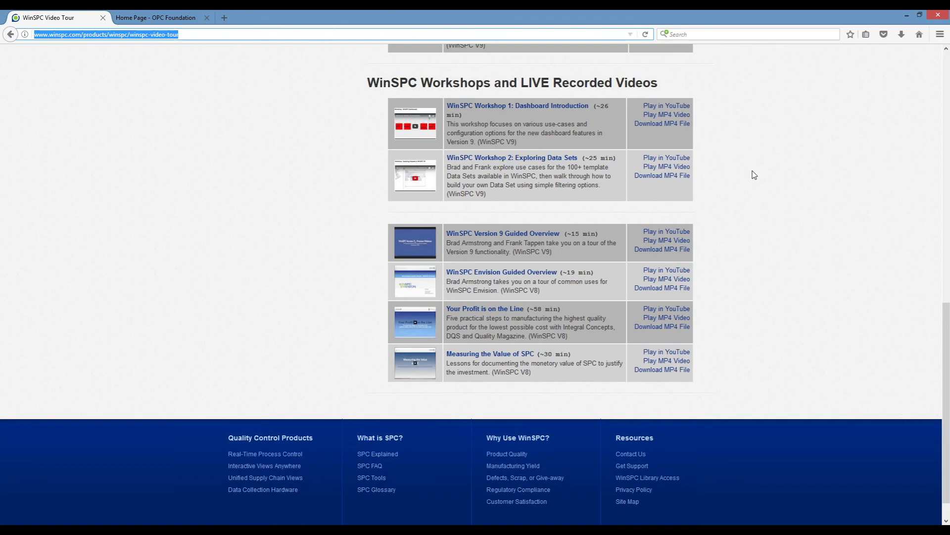
scroll(754, 175, up, 5)
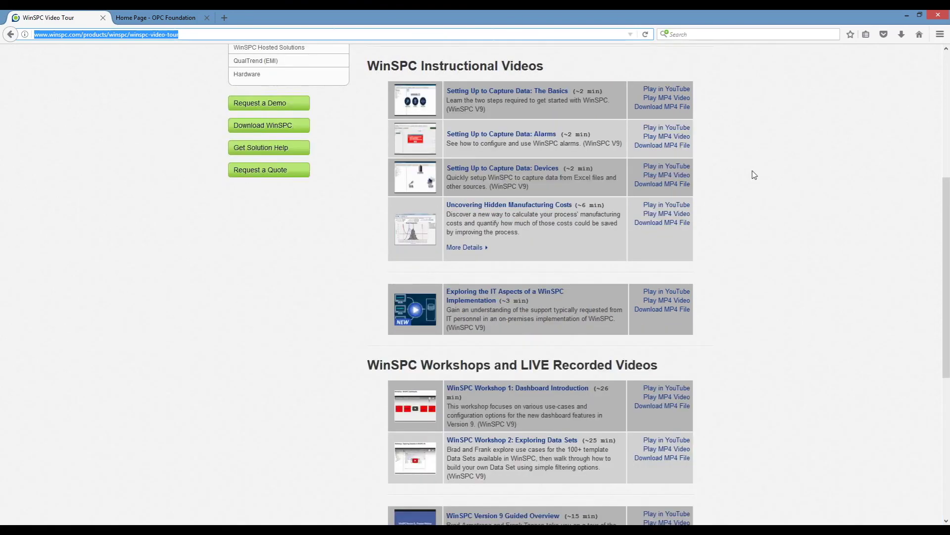
scroll(754, 175, up, 4)
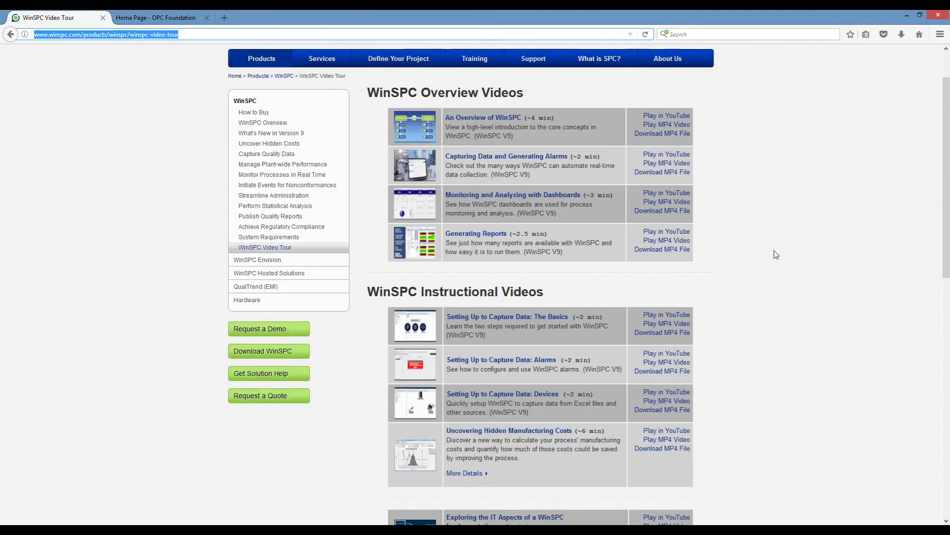
mouse_move(534, 65)
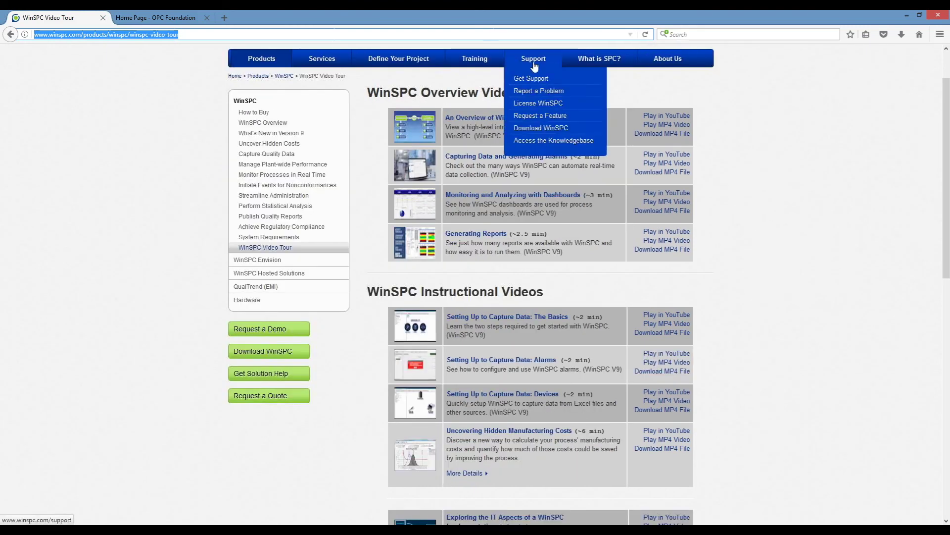
Browse the Get Support page, then go back home and show the WinSPC carousel slide.
click(530, 83)
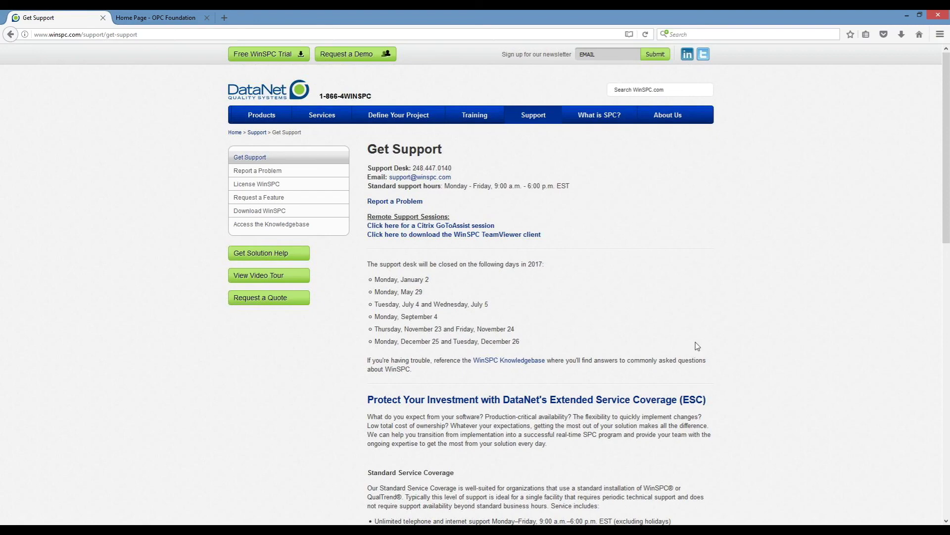
scroll(696, 345, down, 3)
scroll(694, 344, up, 3)
click(281, 95)
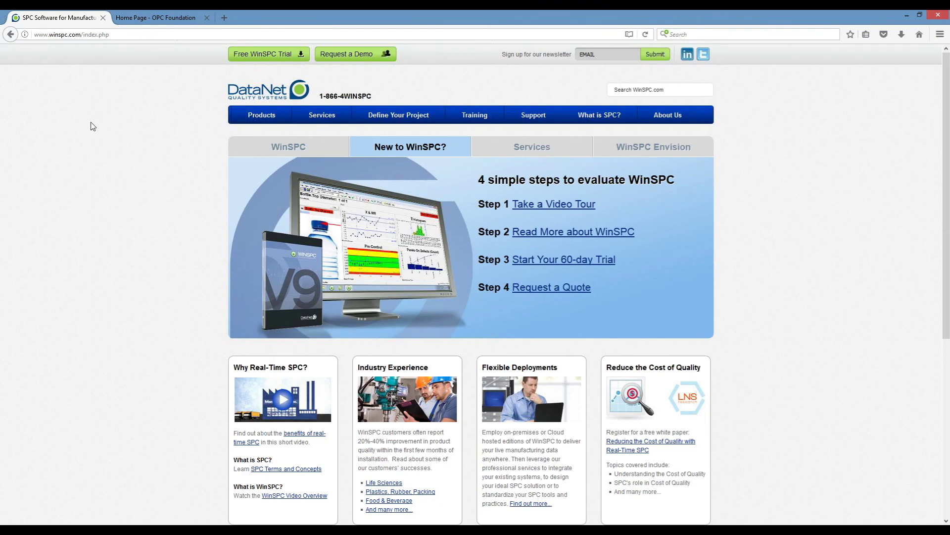
click(227, 149)
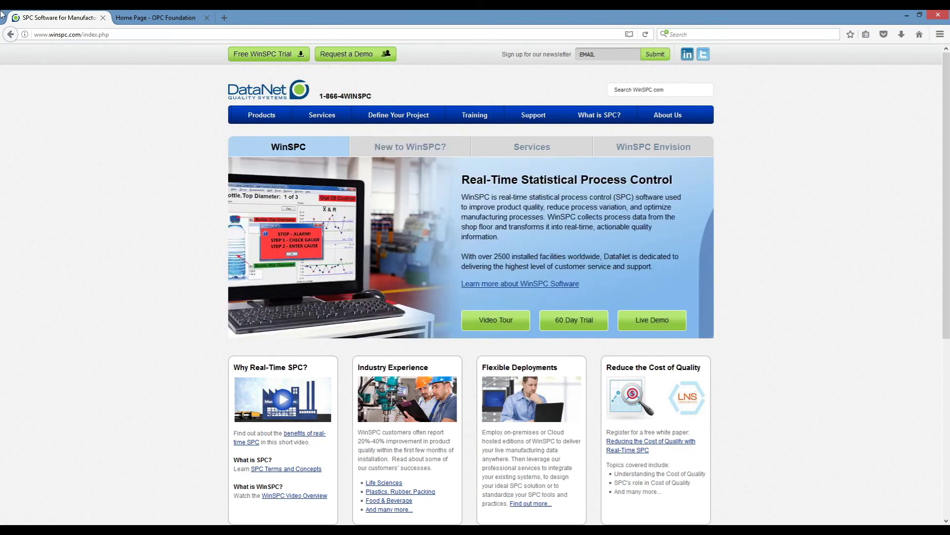